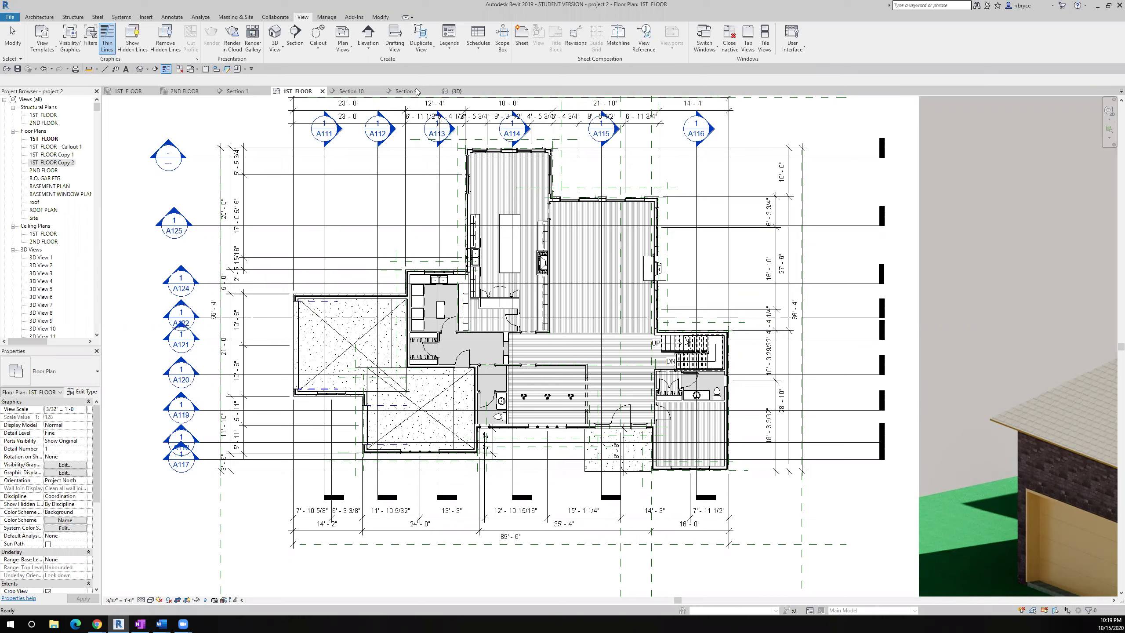
right_click(50, 140)
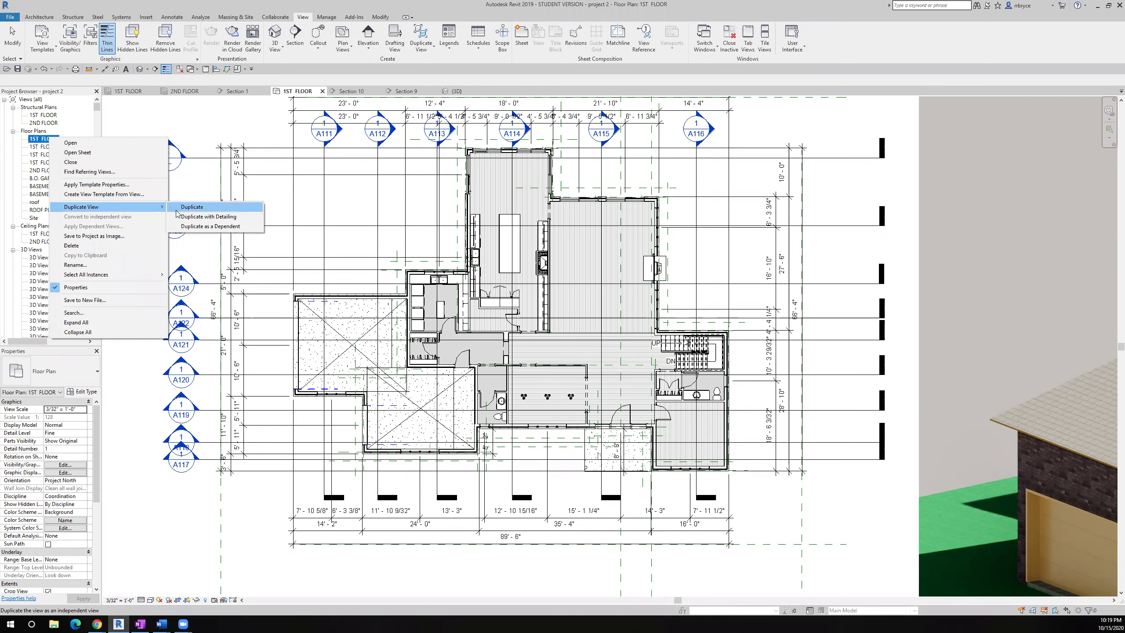
click(190, 209)
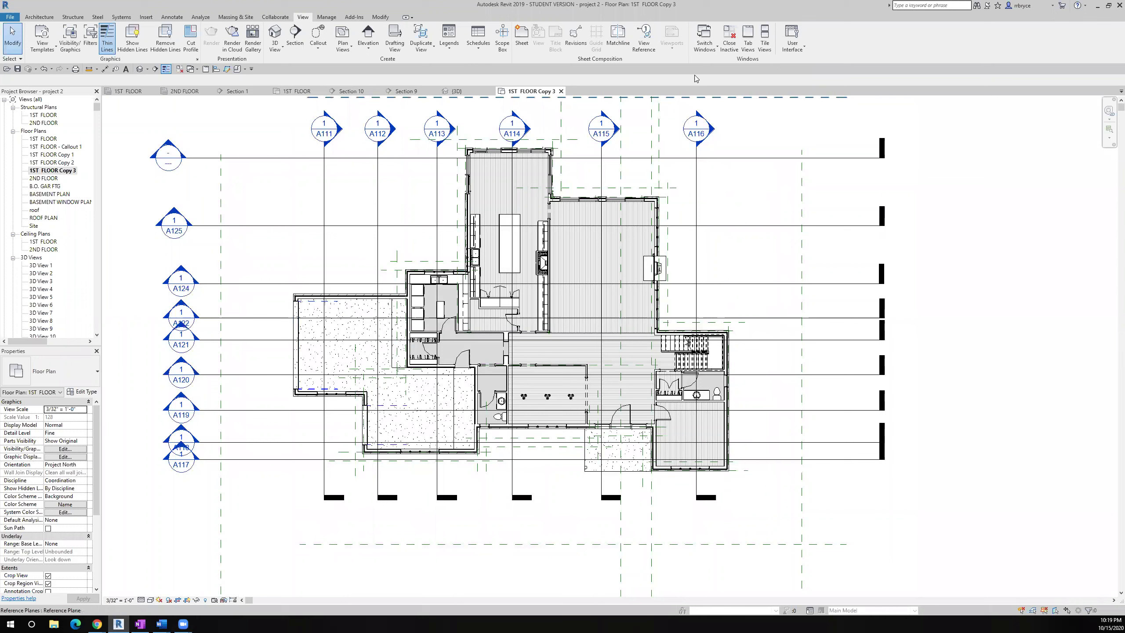
right_click(61, 170)
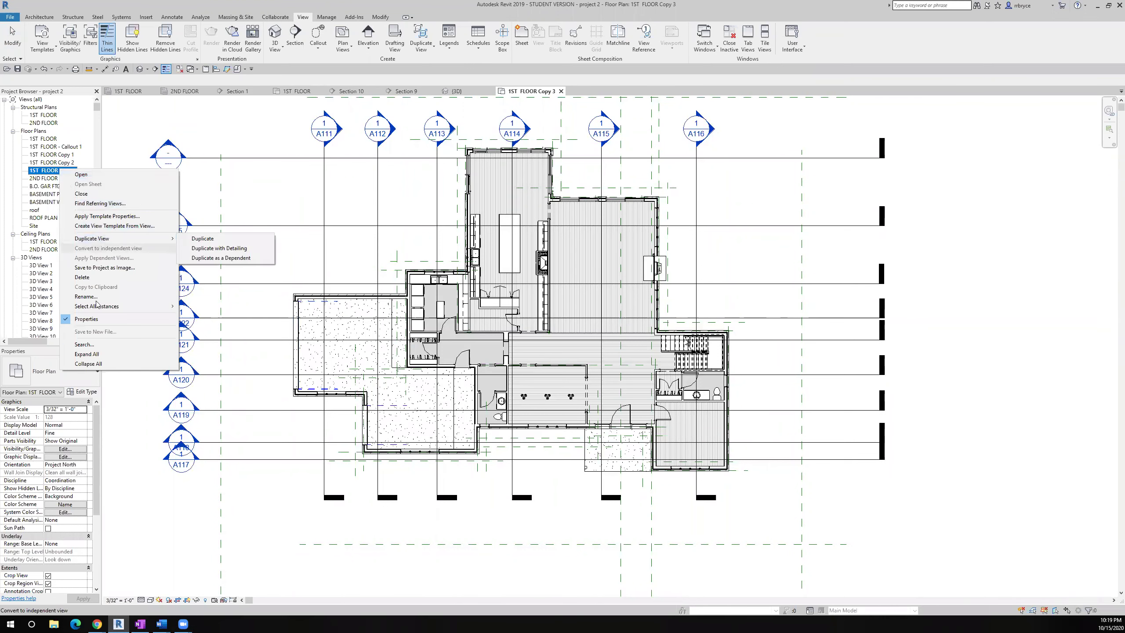
click(82, 277)
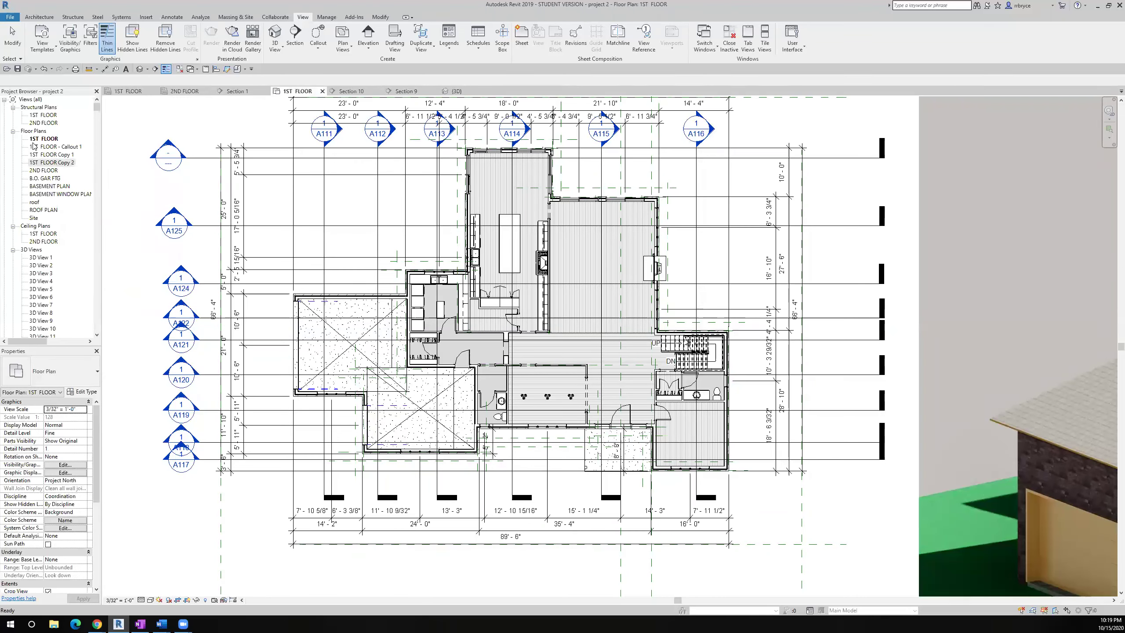
Duplicate the 1ST FLOOR plan view with detailing and rename the copy 1ST FLOOR DIMENSIONED
right_click(42, 138)
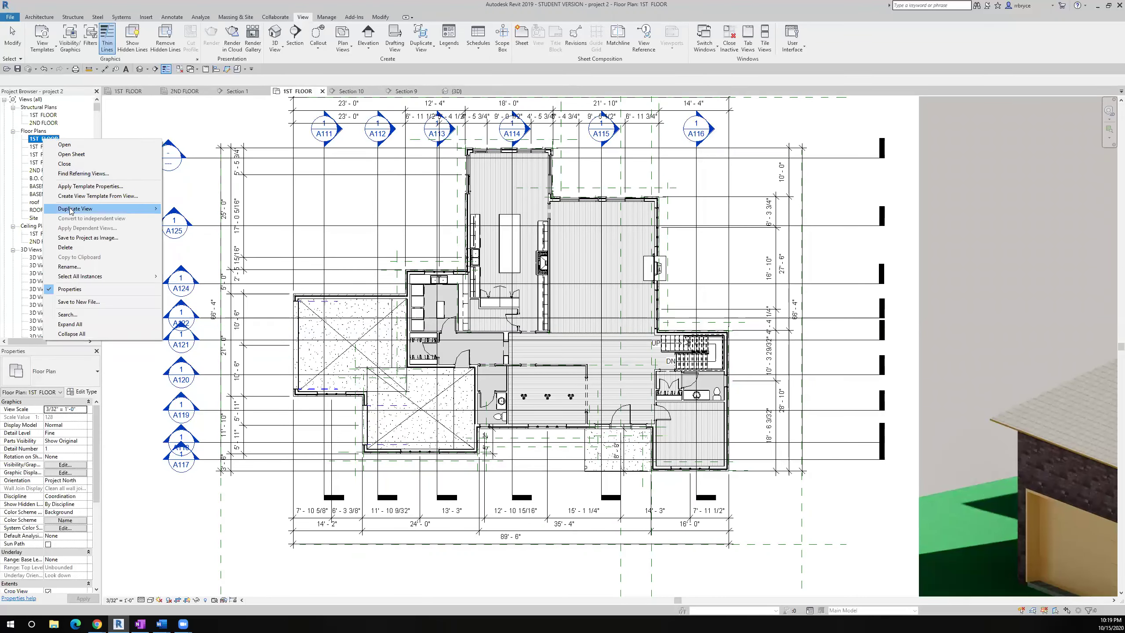
mouse_move(70, 212)
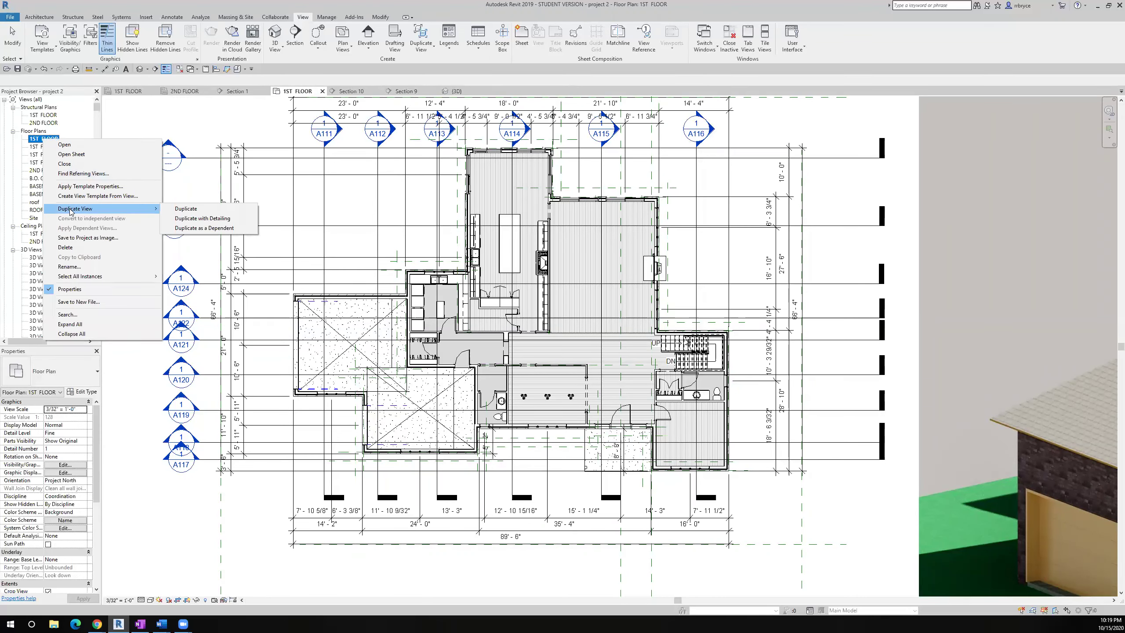
click(185, 219)
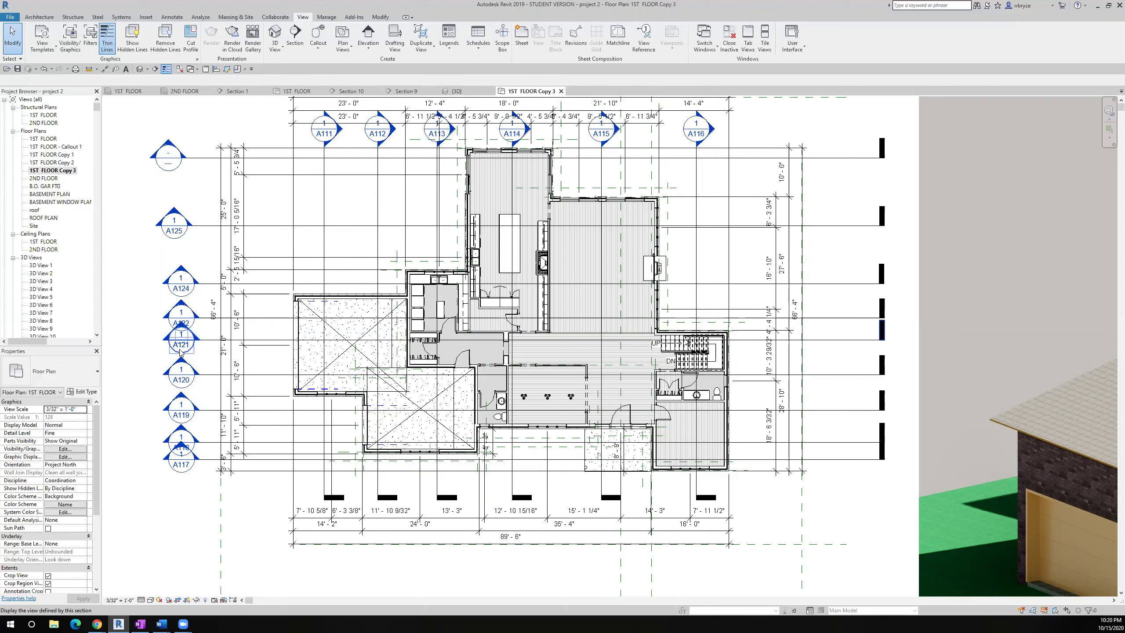
right_click(62, 171)
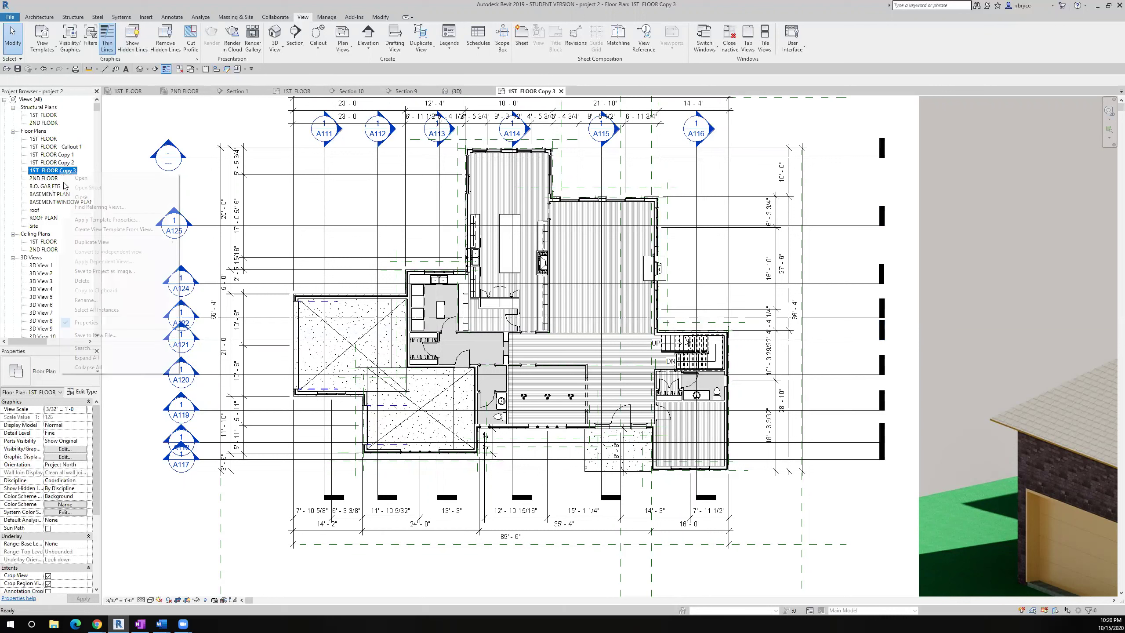
click(87, 300)
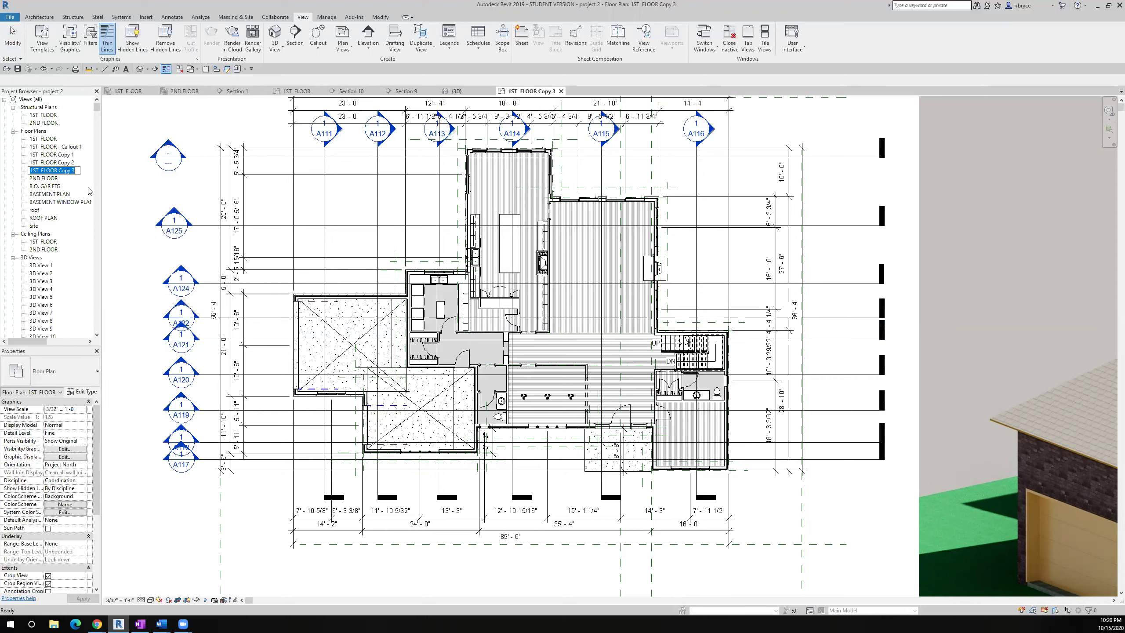
drag(59, 170, 81, 168)
text(DIMENSIONED)
key(Return)
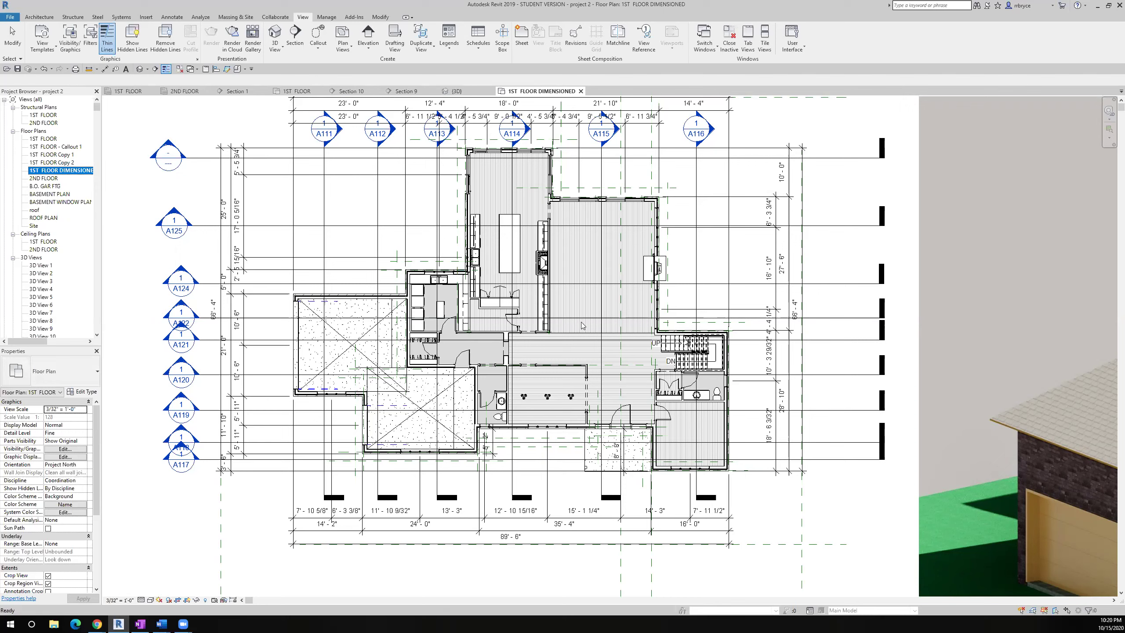
Turn off the visibility of the Floors category in the 1ST FLOOR DIMENSIONED view
key(v)
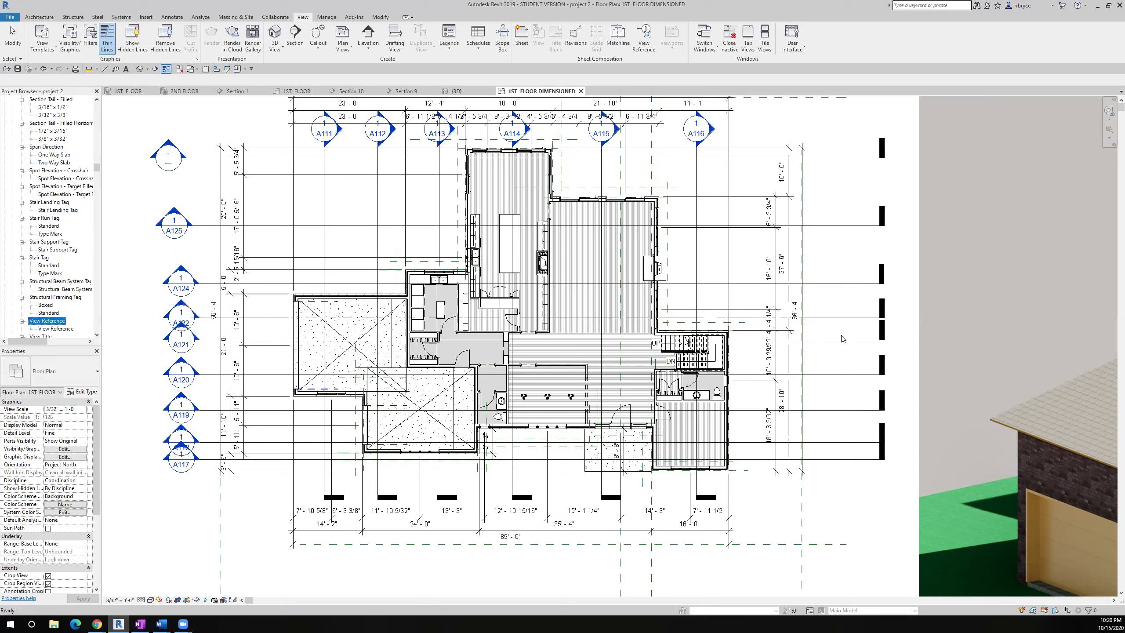
click(849, 402)
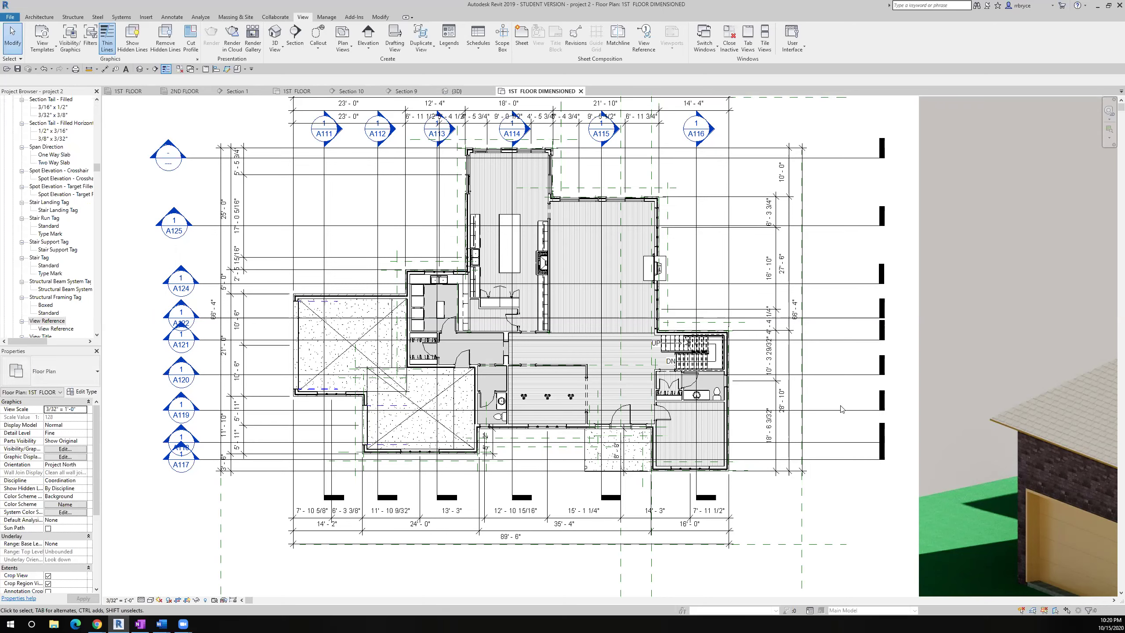
key(v)
key(v)
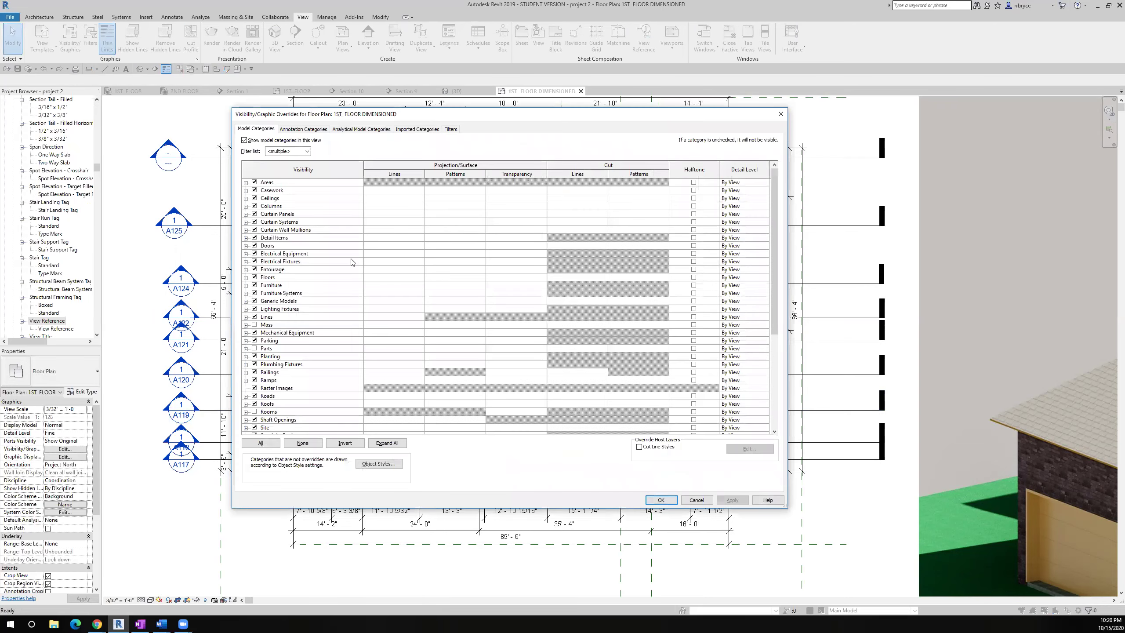
click(255, 277)
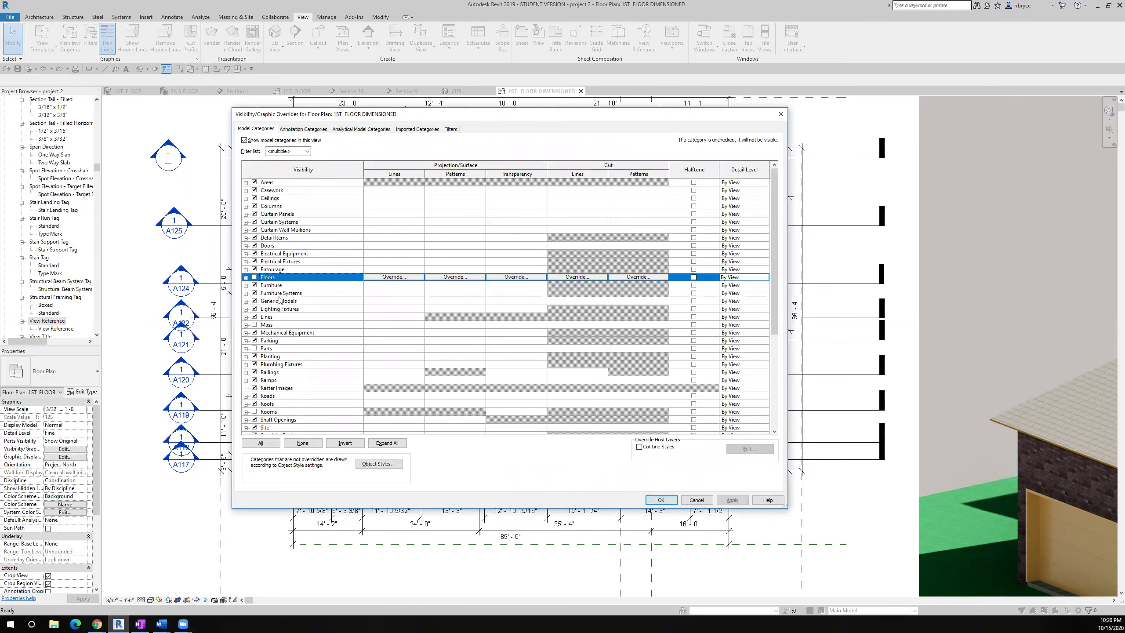
click(661, 500)
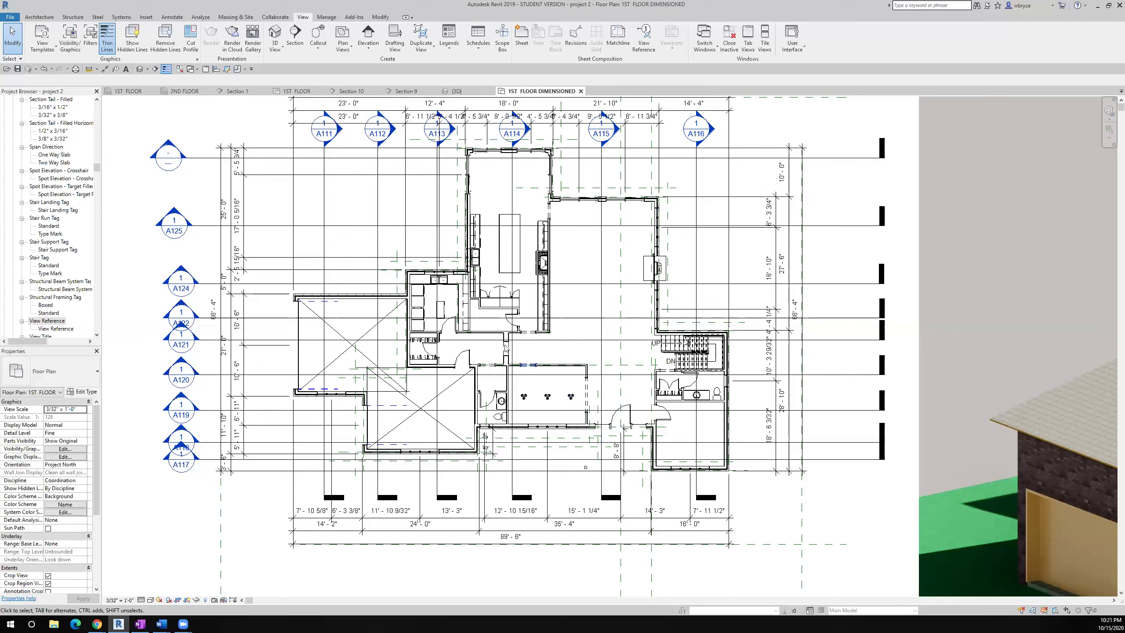
Turn off the visibility of the Lighting Fixtures category in the 1ST FLOOR DIMENSIONED view
key(v)
key(g)
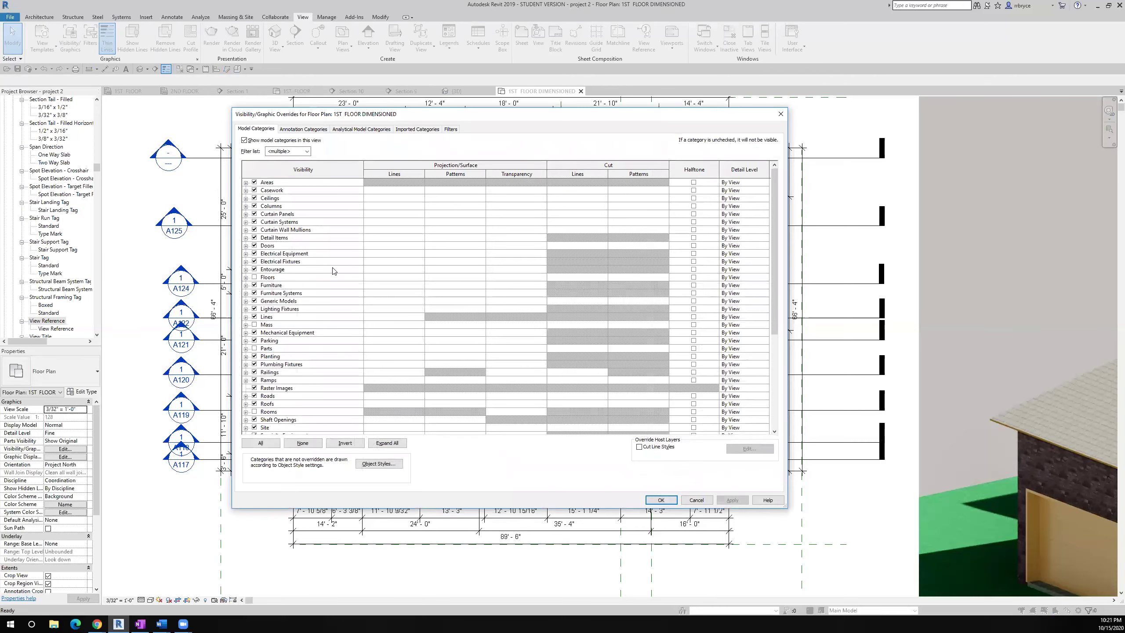
click(254, 309)
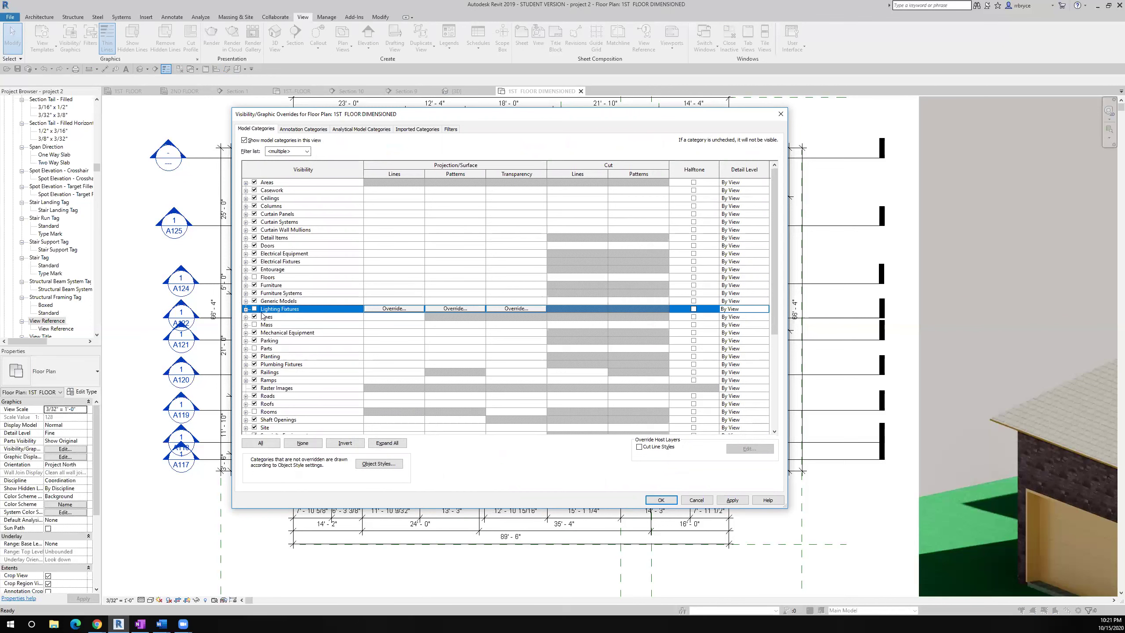
click(660, 499)
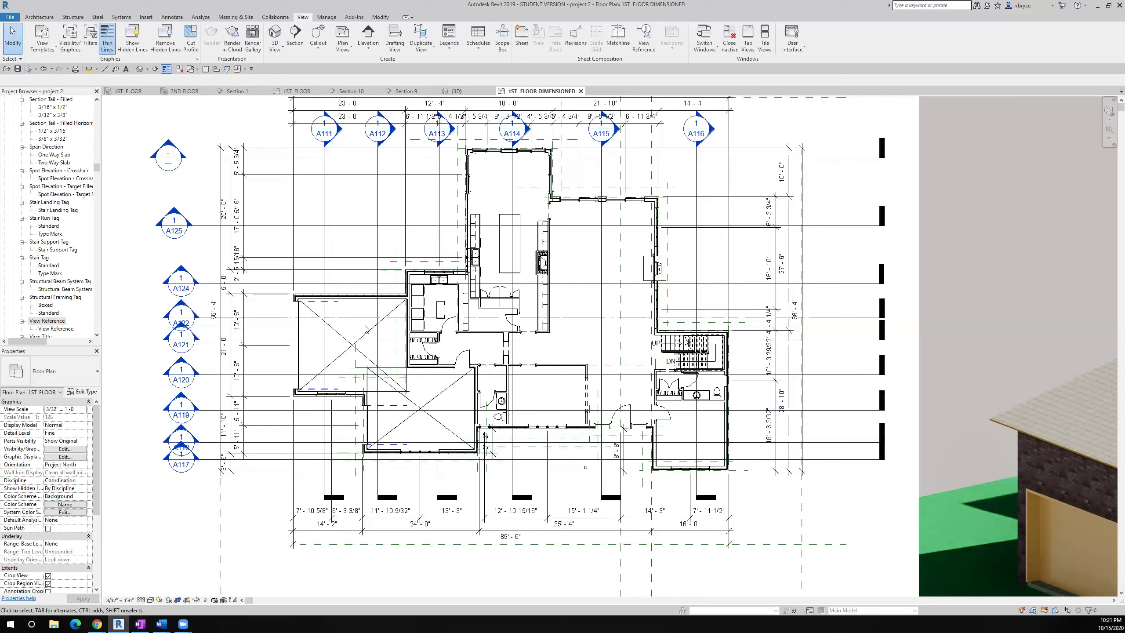
Isolate the category of the diagonal cross lines in the garages, delete those lines, and reset the temporary isolation
click(340, 338)
click(196, 599)
click(239, 551)
scroll(345, 514, down, 2)
click(345, 514)
drag(267, 497, 535, 339)
key(Delete)
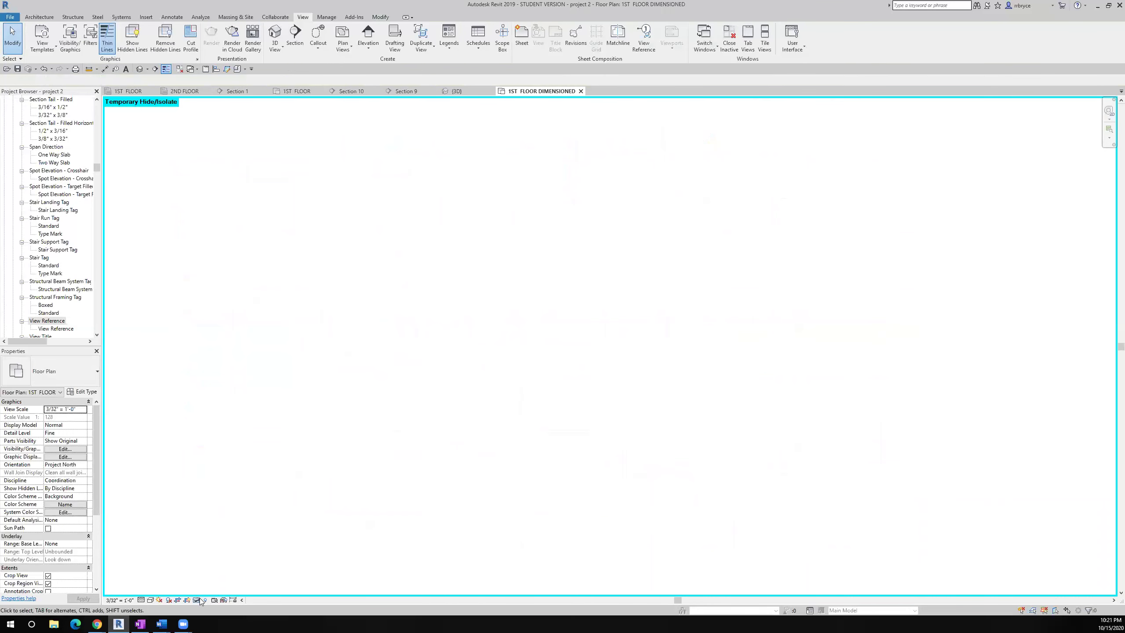
click(200, 600)
click(201, 591)
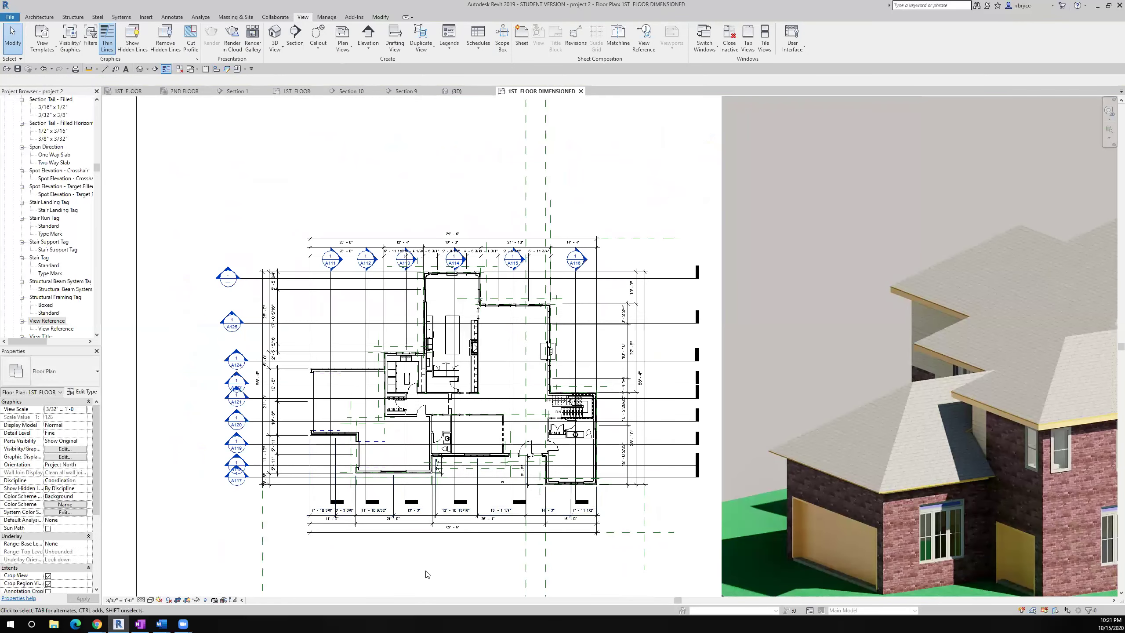
Isolate the Reference Planes category and delete the group of short reference planes around the house walls
scroll(395, 354, up, 4)
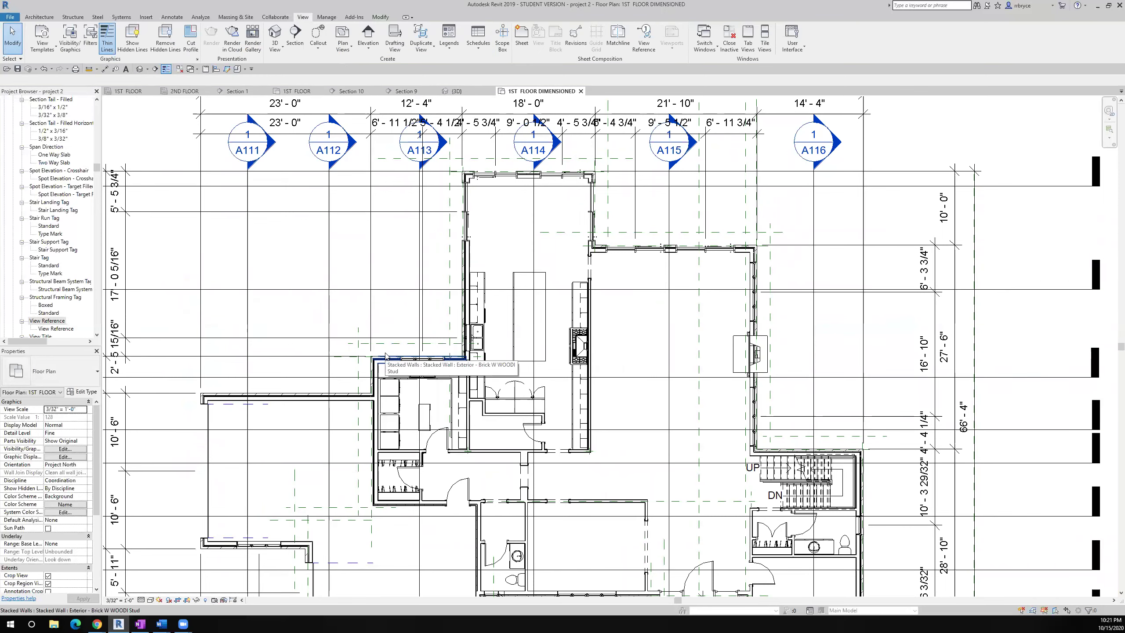
scroll(385, 354, down, 2)
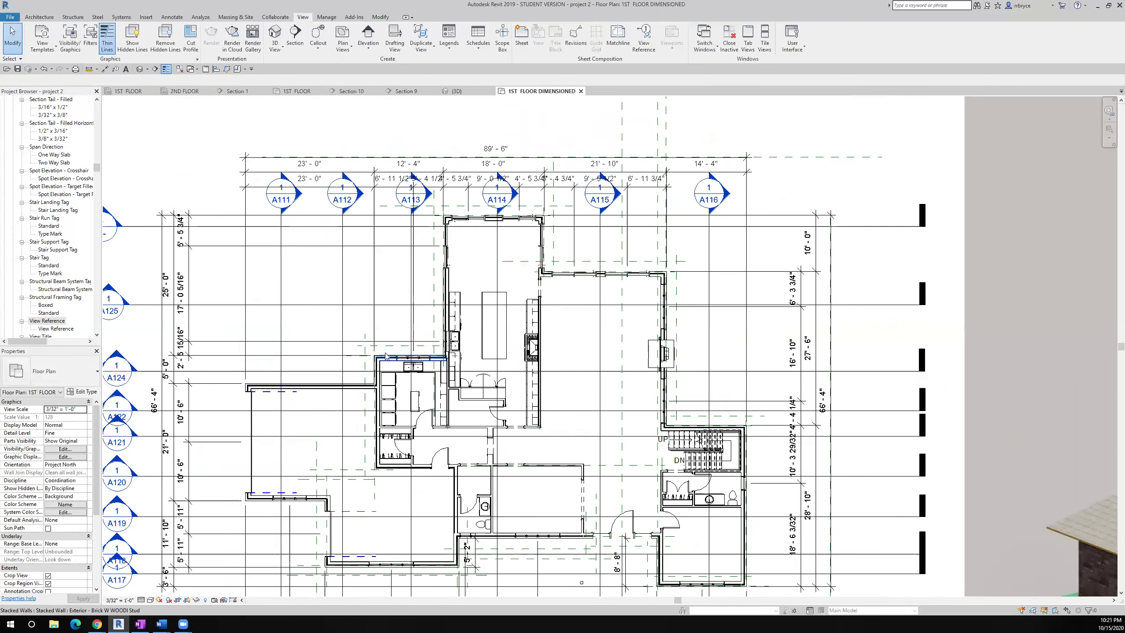
click(365, 405)
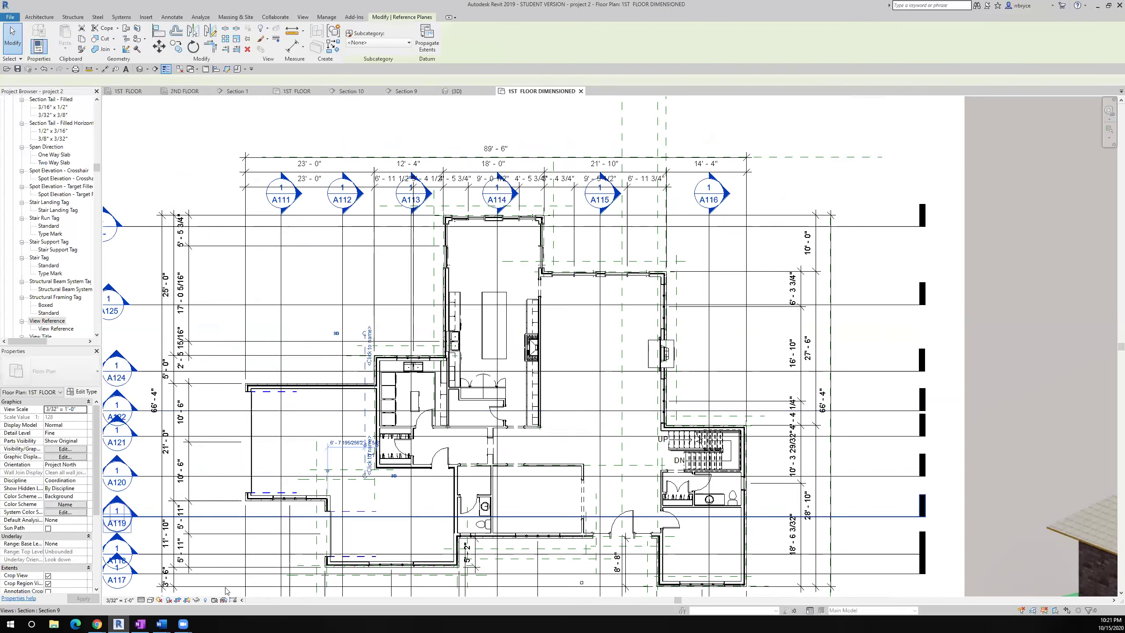
click(198, 600)
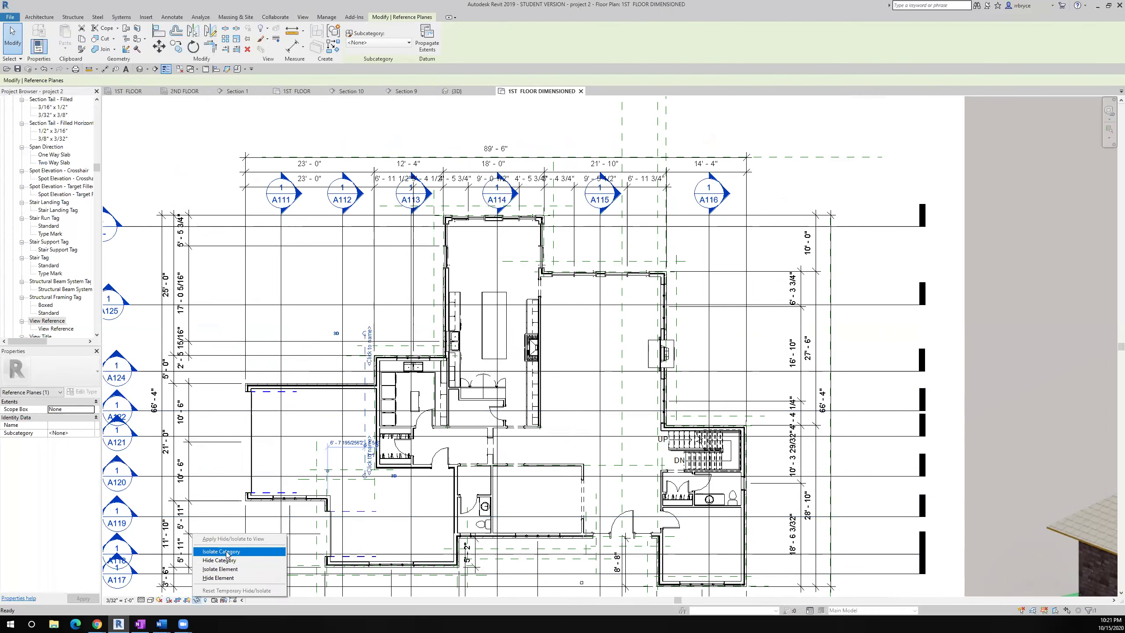
click(226, 552)
scroll(362, 514, down, 4)
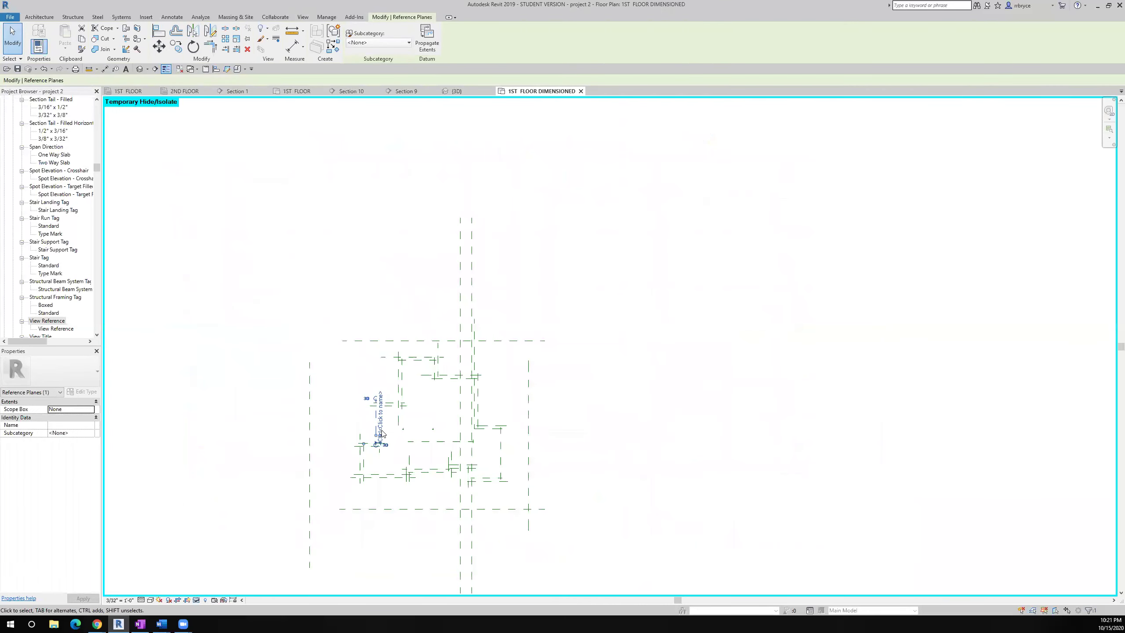
click(348, 497)
drag(494, 402, 519, 354)
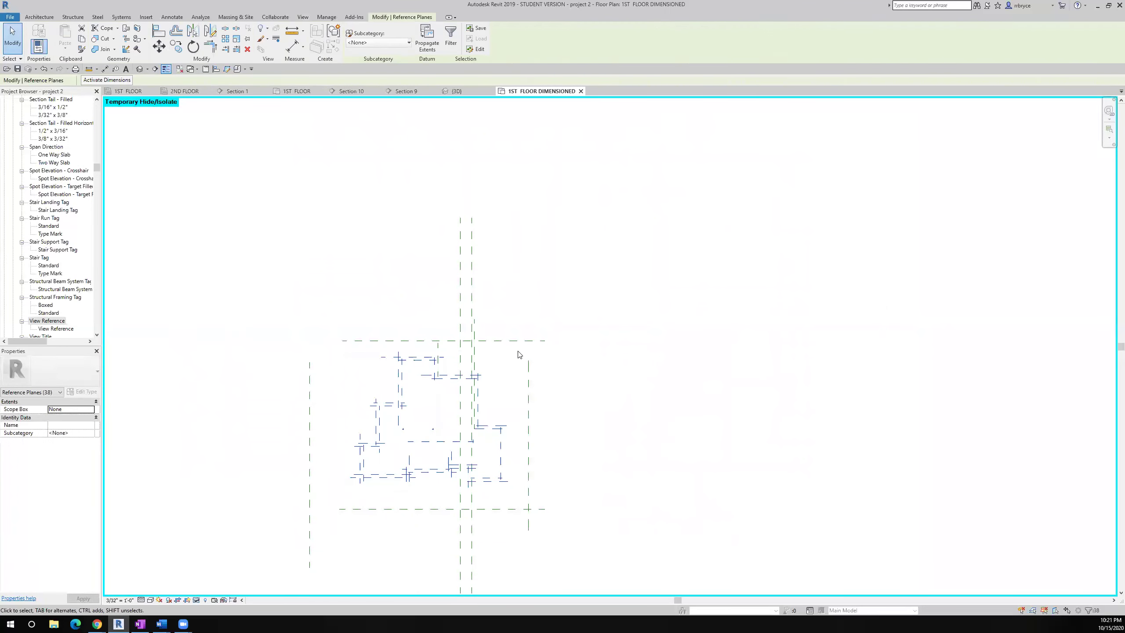
key(Delete)
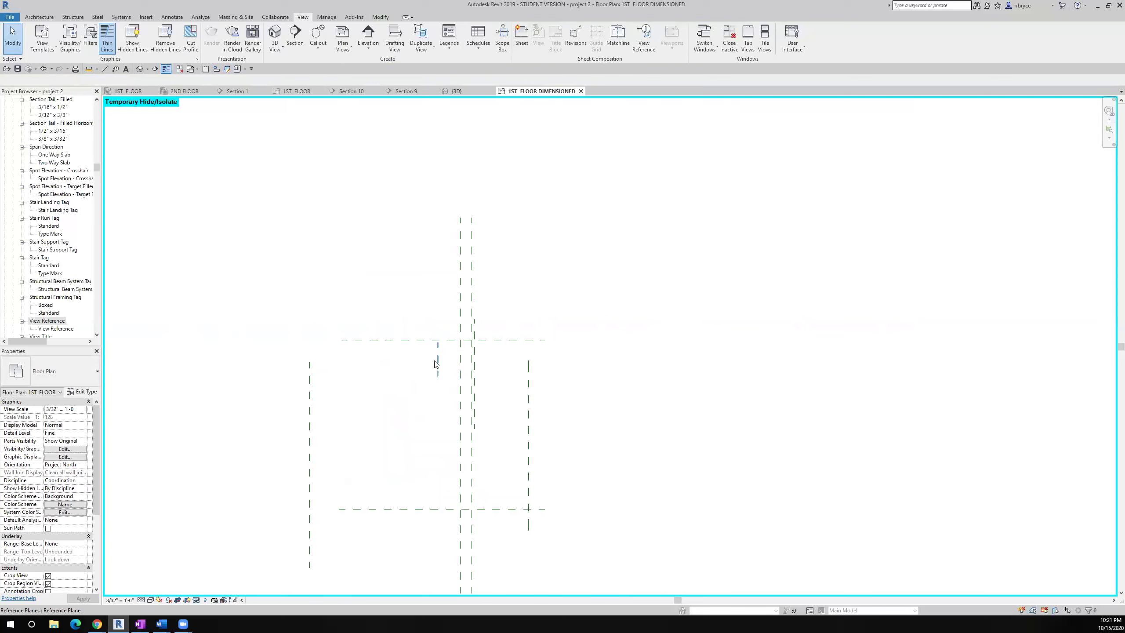
Delete the remaining vertical reference planes inside the four outer ones, and reset the temporary isolation
click(437, 363)
key(Delete)
click(470, 314)
key(Delete)
click(464, 316)
key(Delete)
click(473, 375)
key(Delete)
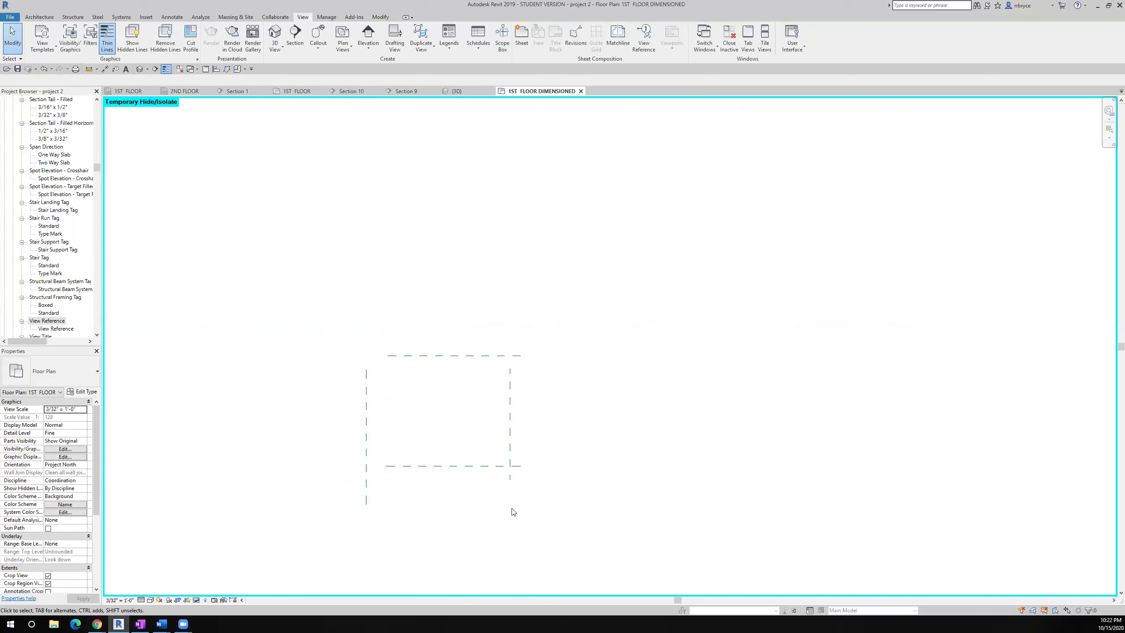
click(195, 599)
click(241, 591)
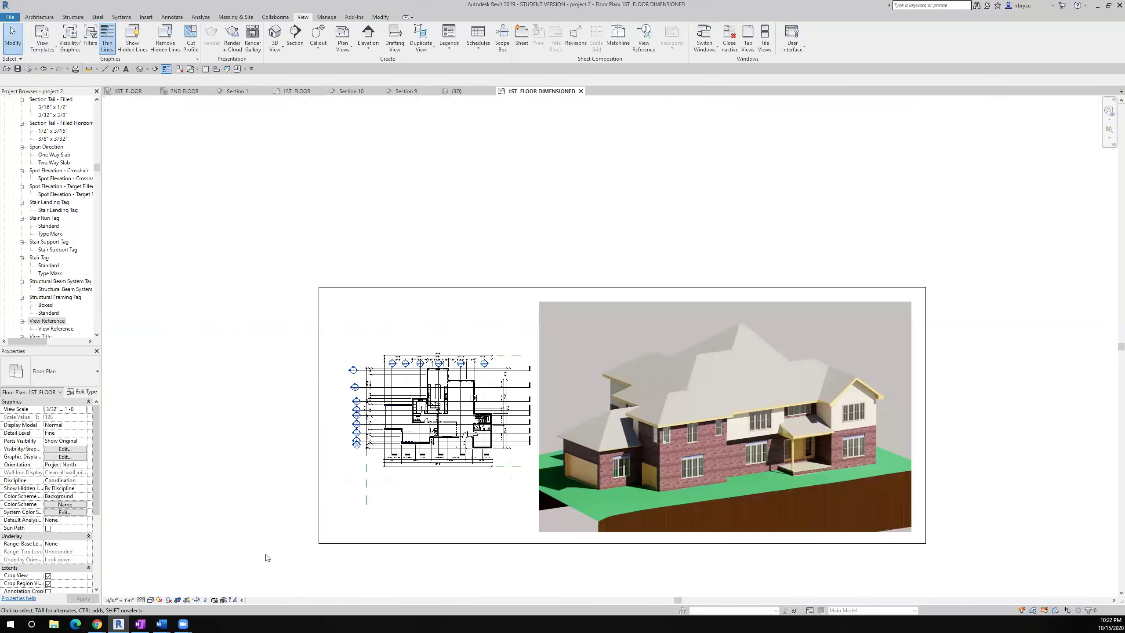
Examine the exterior walls, windows and dimension strings around the rear part of the first floor plan
scroll(429, 394, up, 8)
middle_drag(425, 392, 428, 394)
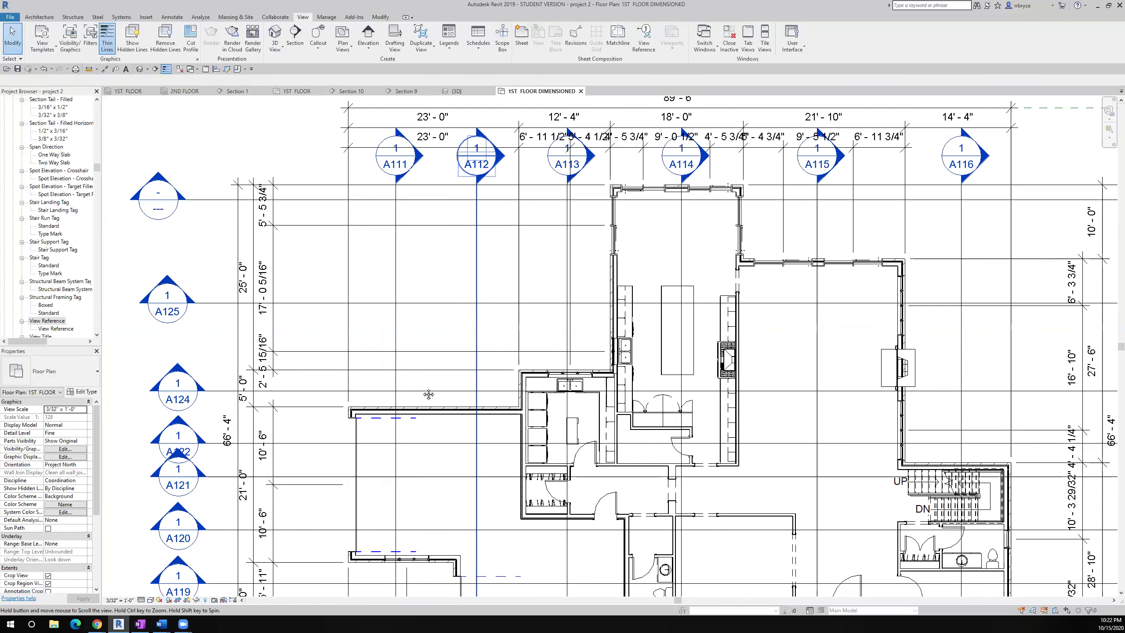
scroll(428, 393, down, 2)
scroll(454, 262, up, 6)
scroll(271, 294, down, 5)
scroll(279, 214, up, 5)
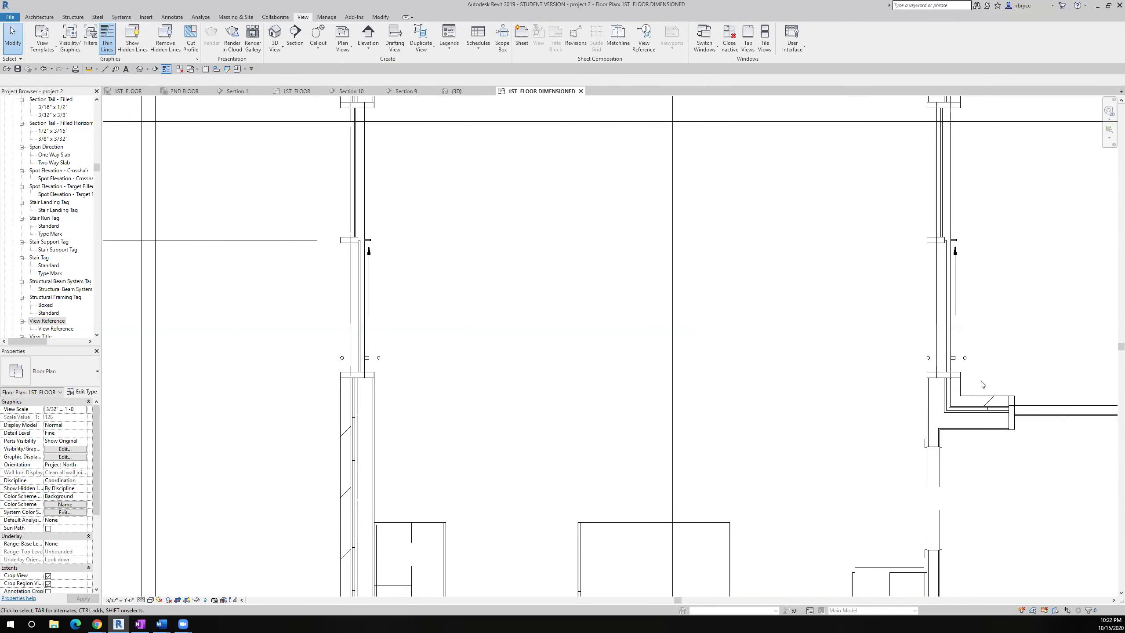
scroll(967, 390, down, 5)
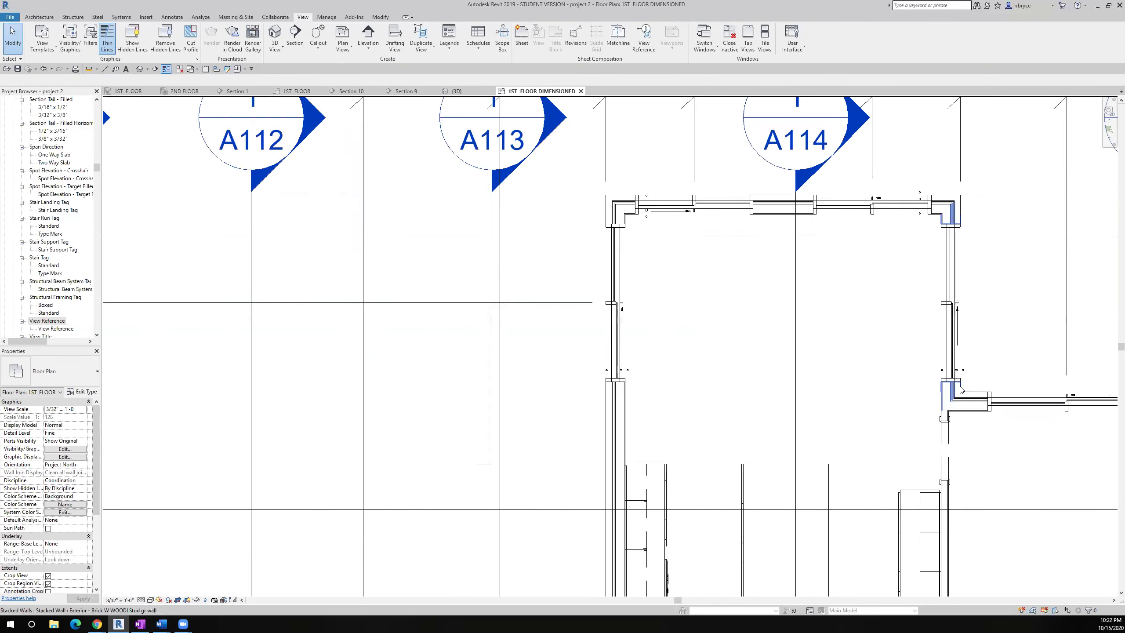
middle_drag(876, 359, 627, 388)
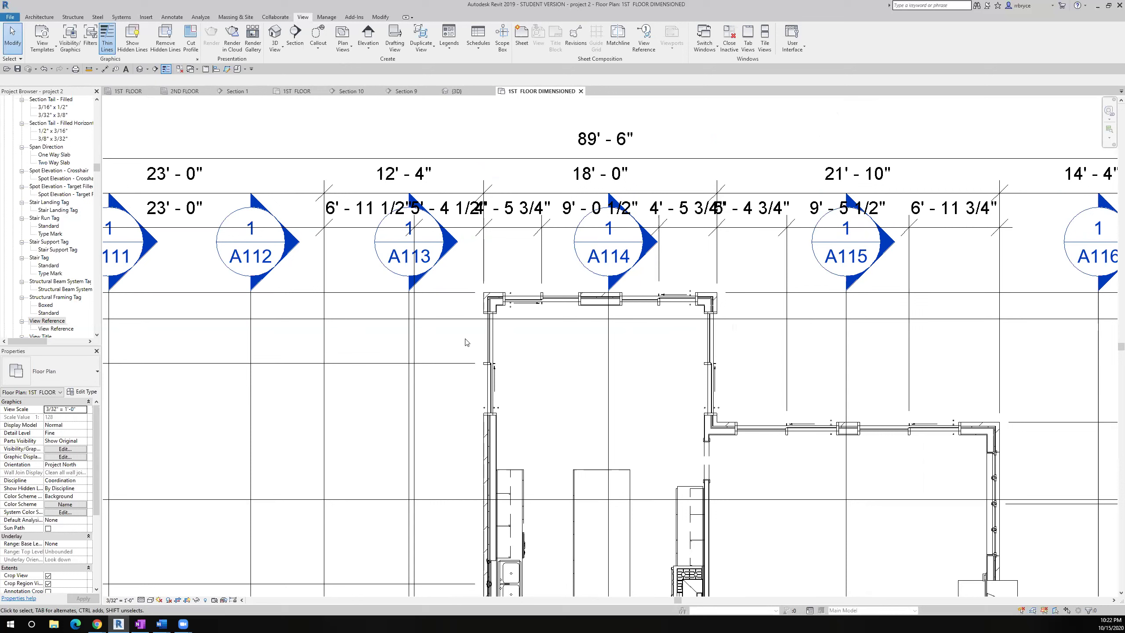
scroll(660, 308, up, 2)
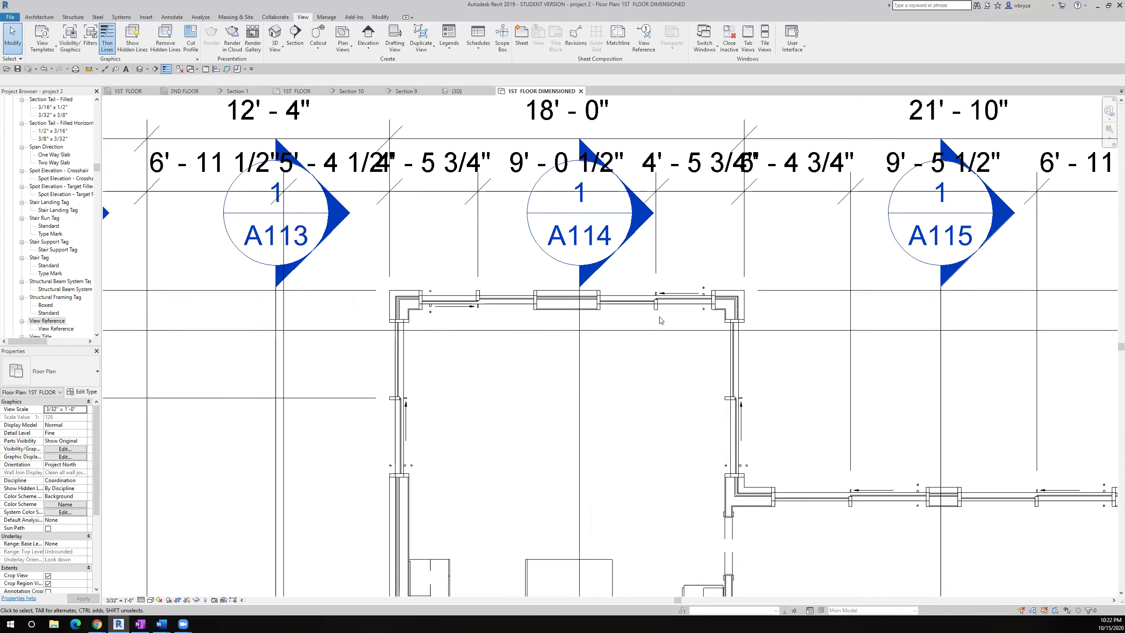
scroll(660, 320, down, 2)
middle_drag(684, 473, 649, 341)
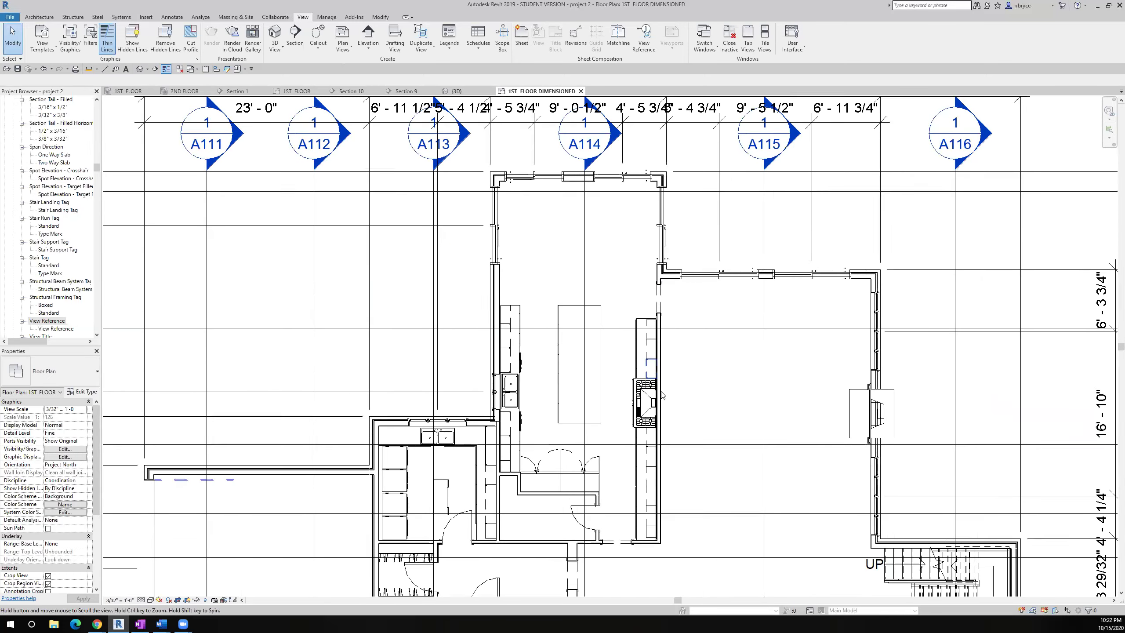
Place an aligned dimension string across the rear kitchen extension, referencing the outer and inner faces of its left and right exterior walls
middle_drag(551, 401, 545, 506)
scroll(475, 289, up, 5)
click(105, 68)
scroll(478, 285, up, 3)
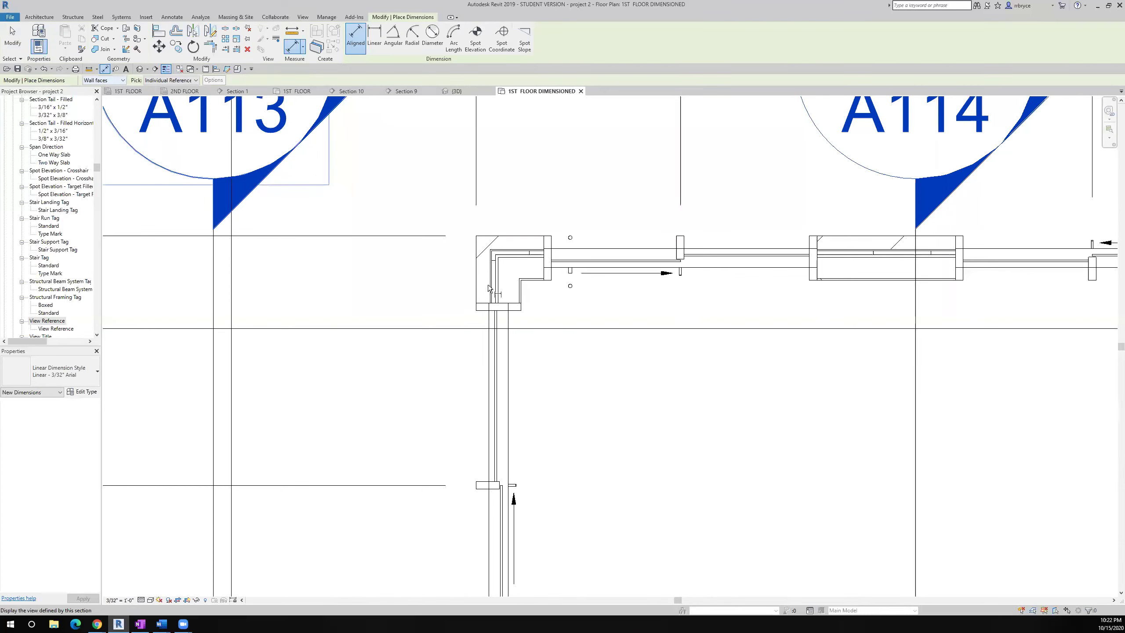
scroll(467, 315, up, 2)
click(477, 284)
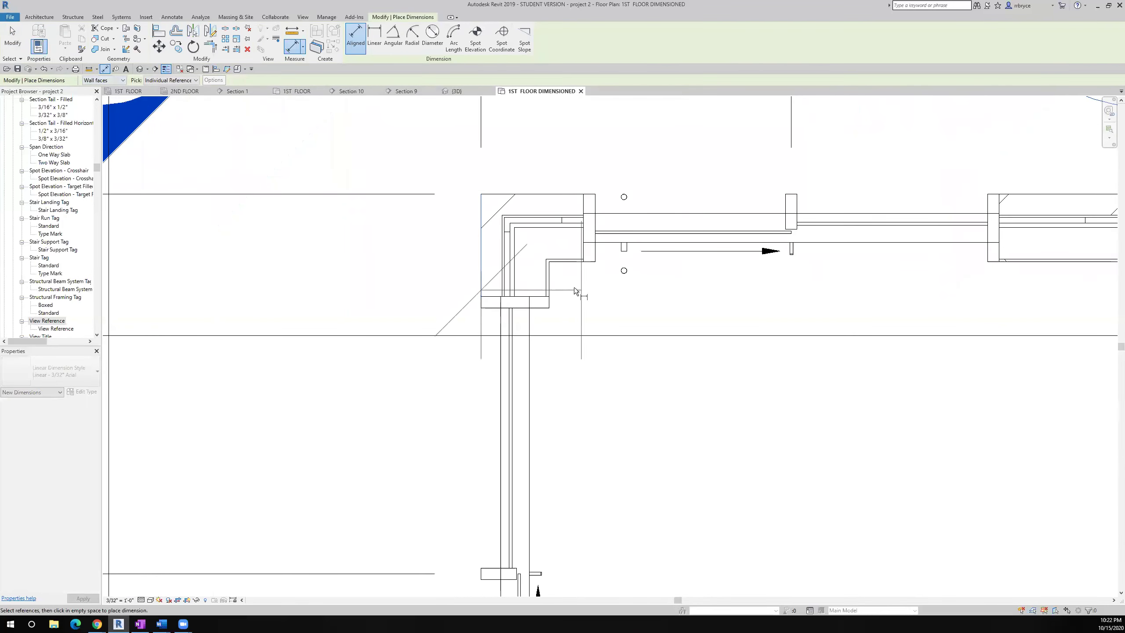
scroll(586, 367, down, 2)
middle_drag(721, 344, 366, 323)
scroll(693, 248, up, 4)
click(629, 278)
click(717, 282)
scroll(711, 285, down, 5)
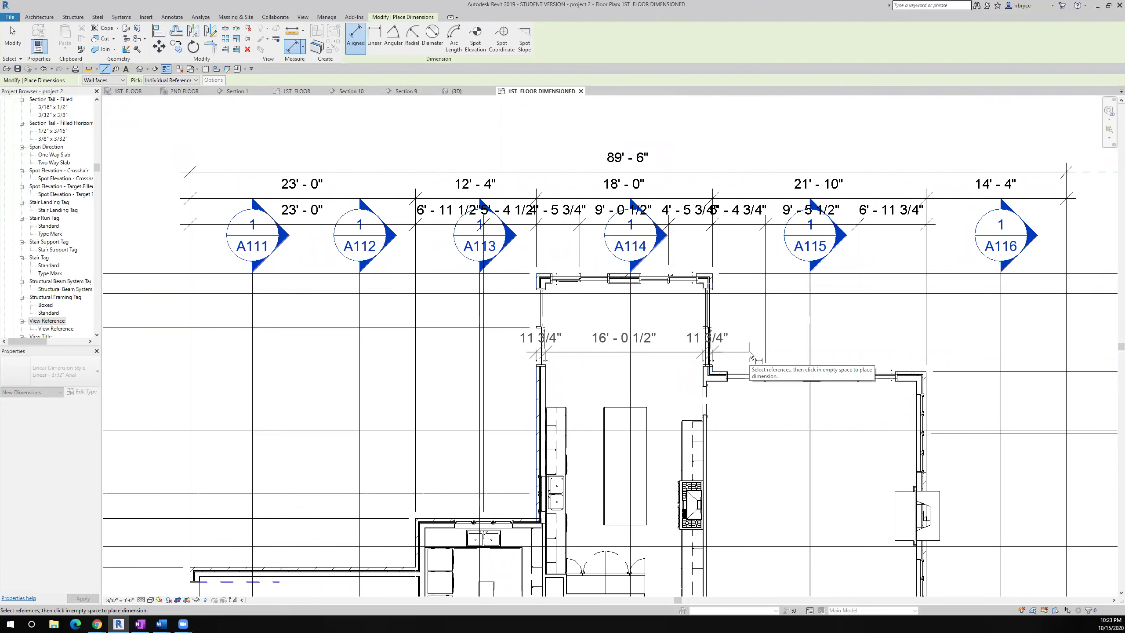
click(749, 356)
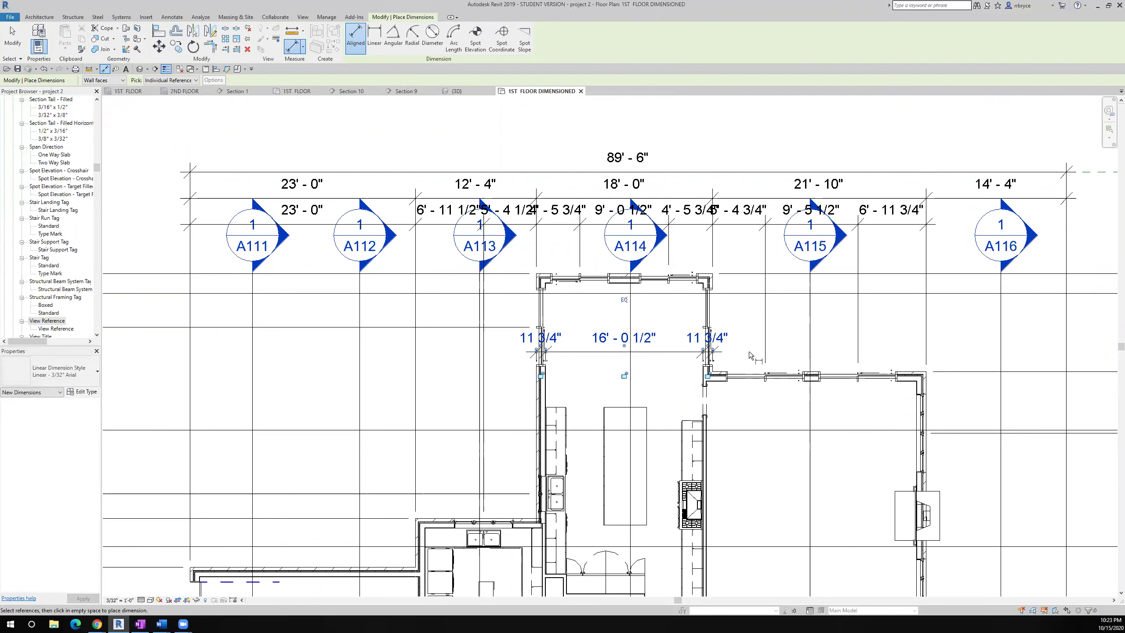
Set the dimension type to Linear - 3/32" COMIC for new dimensions and for the string just placed across the rear extension
middle_drag(739, 365, 721, 294)
scroll(644, 305, up, 2)
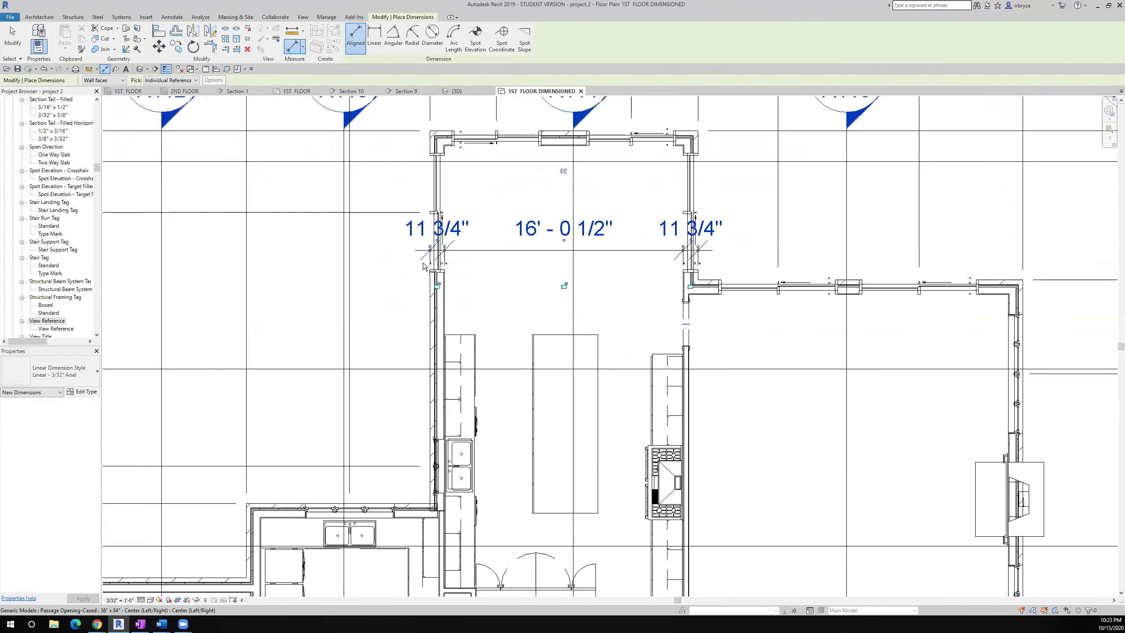
click(66, 372)
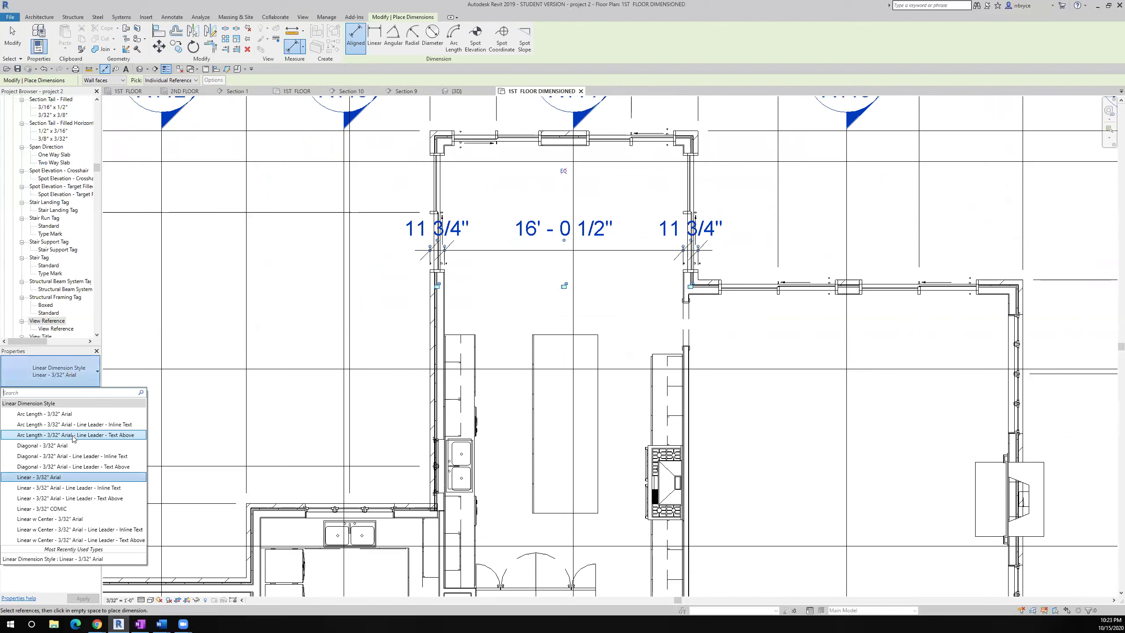
click(70, 510)
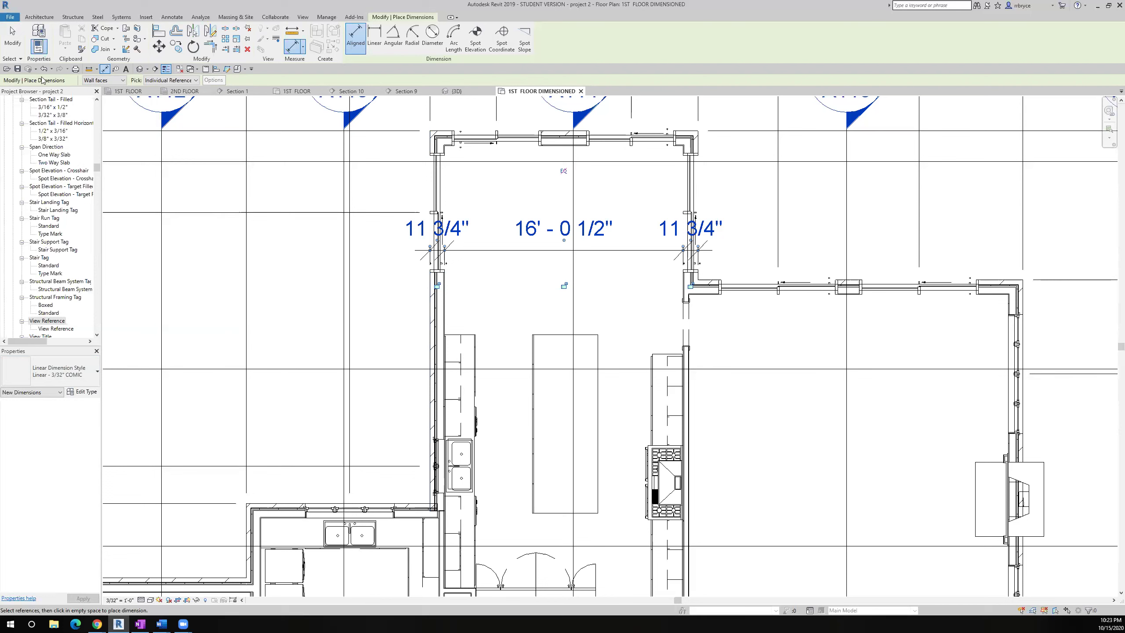
click(13, 36)
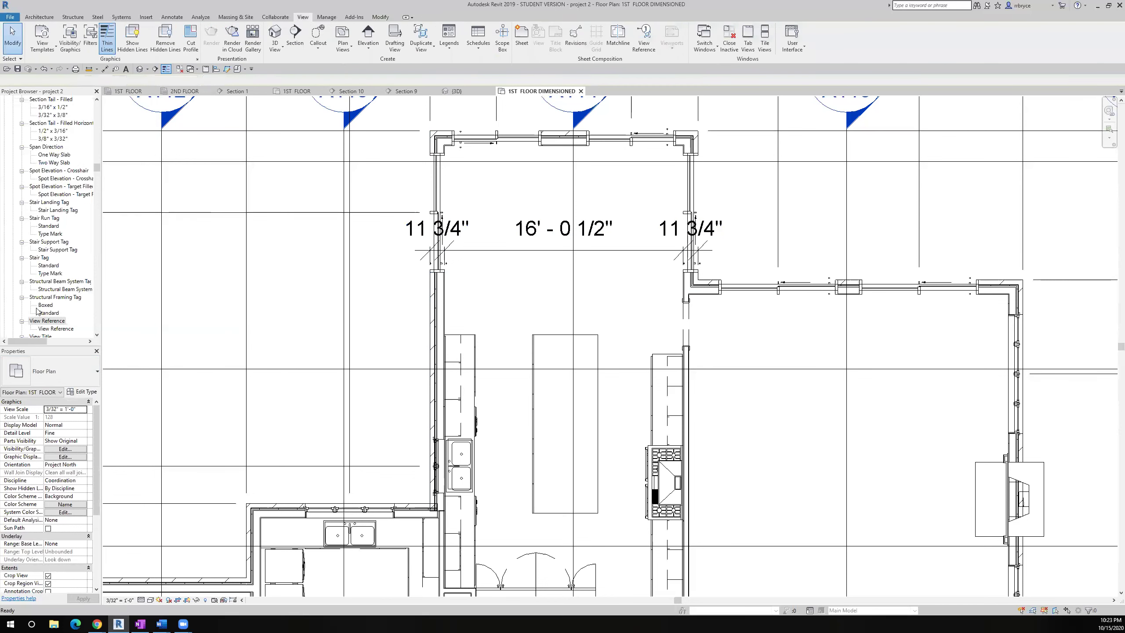
click(536, 215)
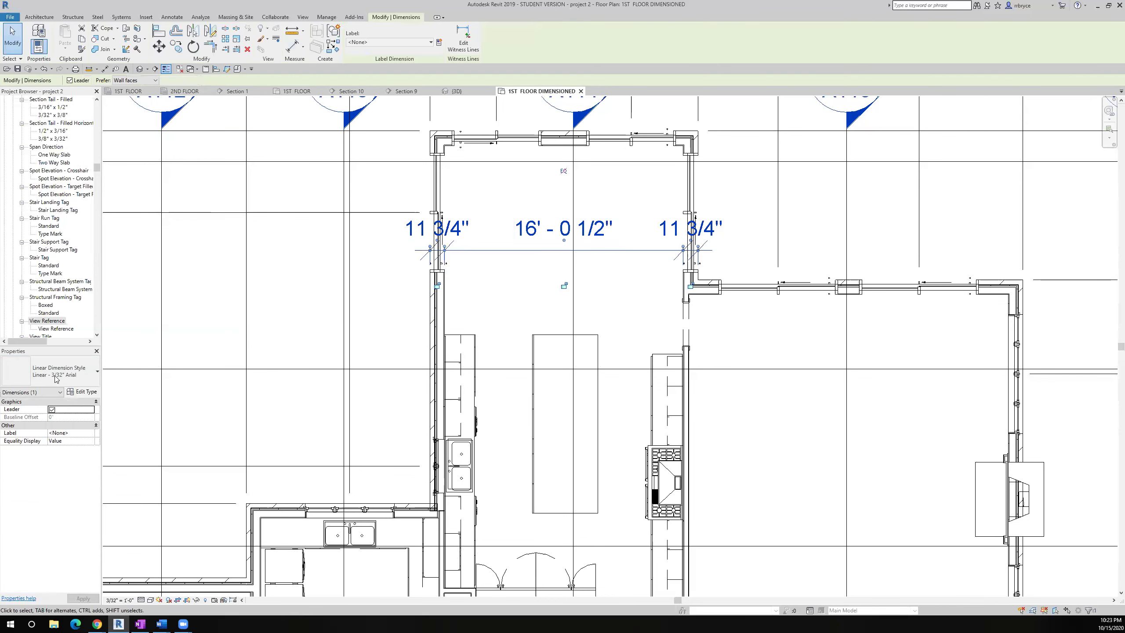
click(51, 371)
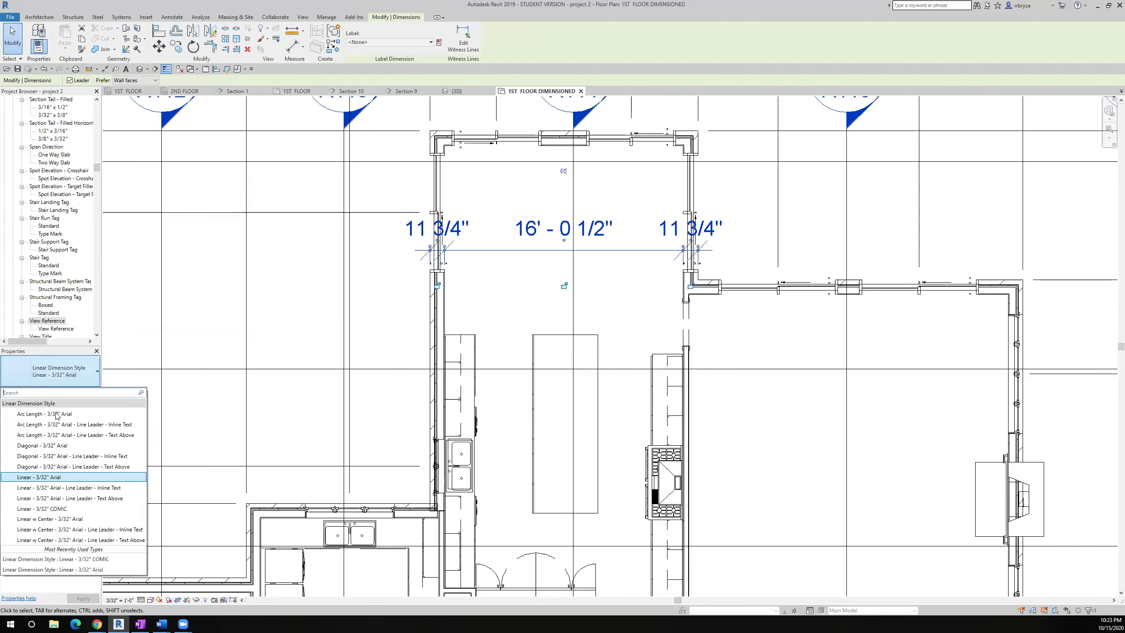
click(73, 509)
Change all instances of the Linear - 3/32" Arial dimensions to the Linear - 3/32" COMIC type, and save the project
scroll(326, 303, down, 1)
scroll(326, 303, down, 3)
scroll(321, 262, up, 2)
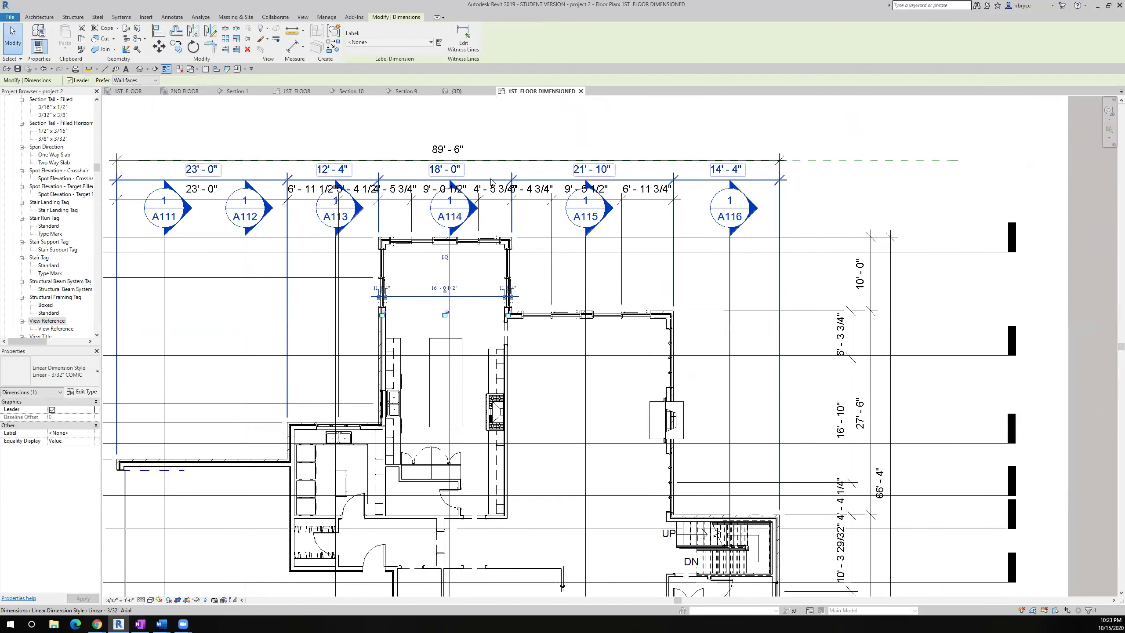
right_click(490, 181)
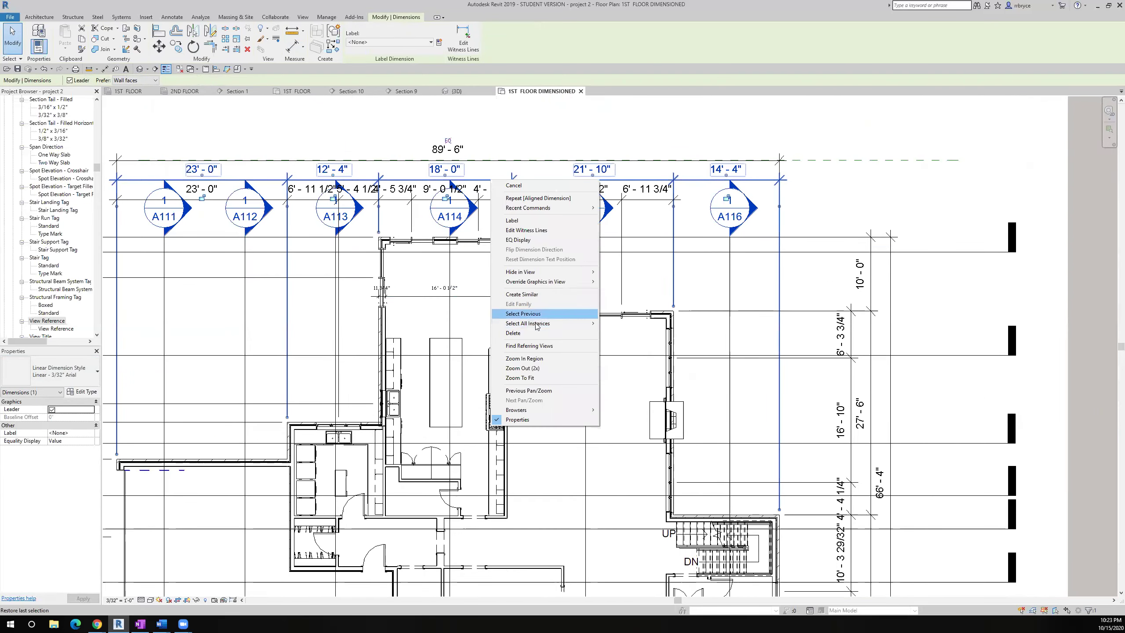
mouse_move(580, 324)
click(624, 323)
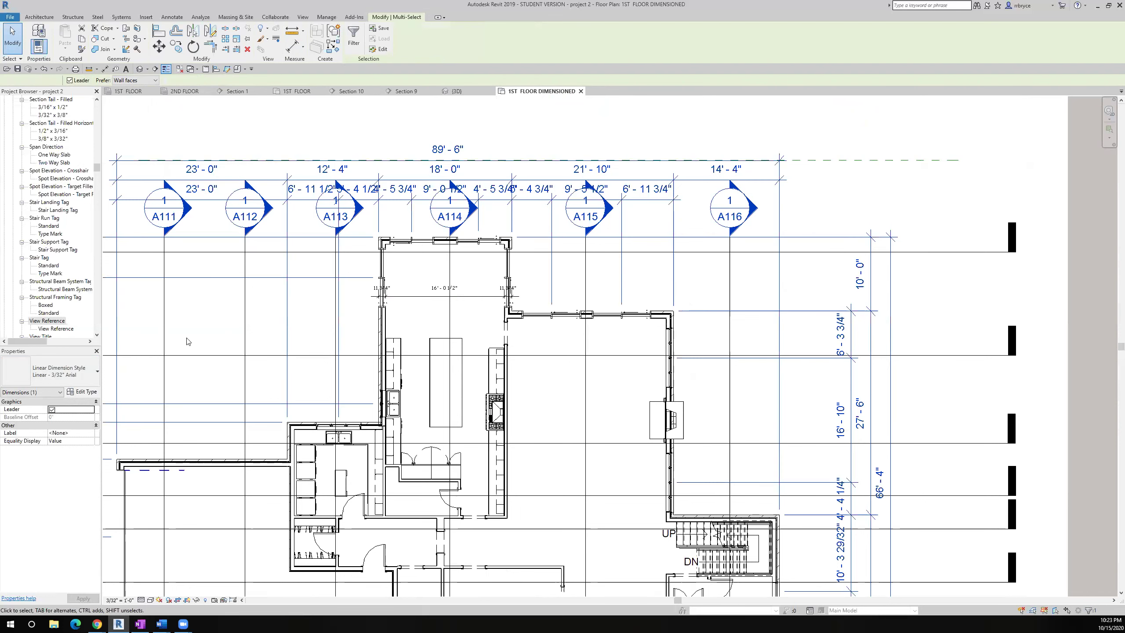
click(68, 373)
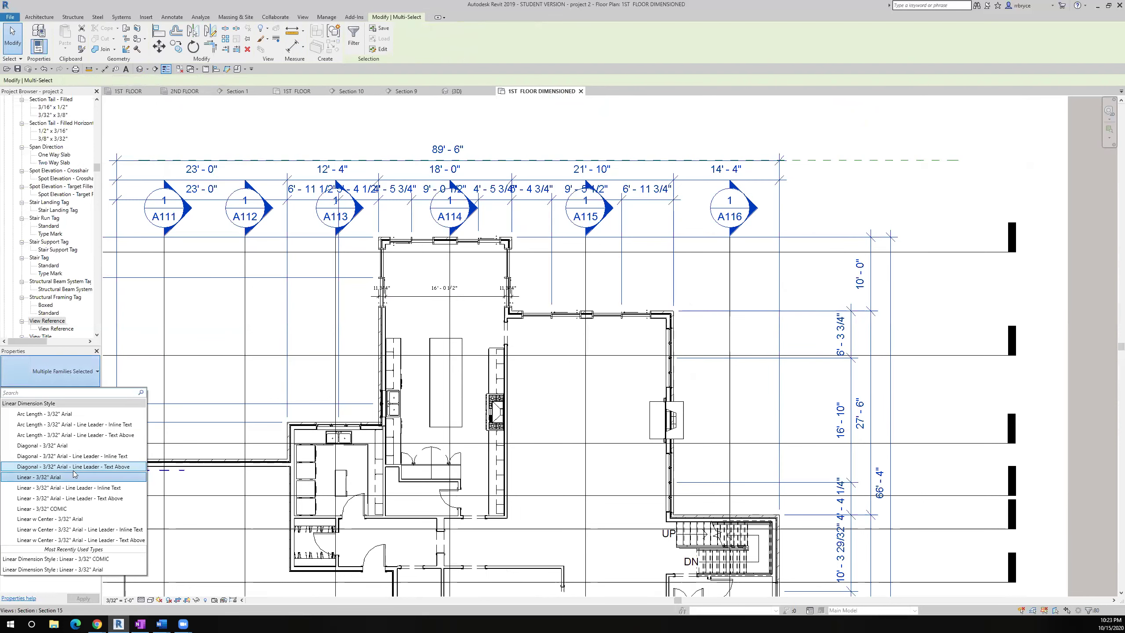
click(72, 509)
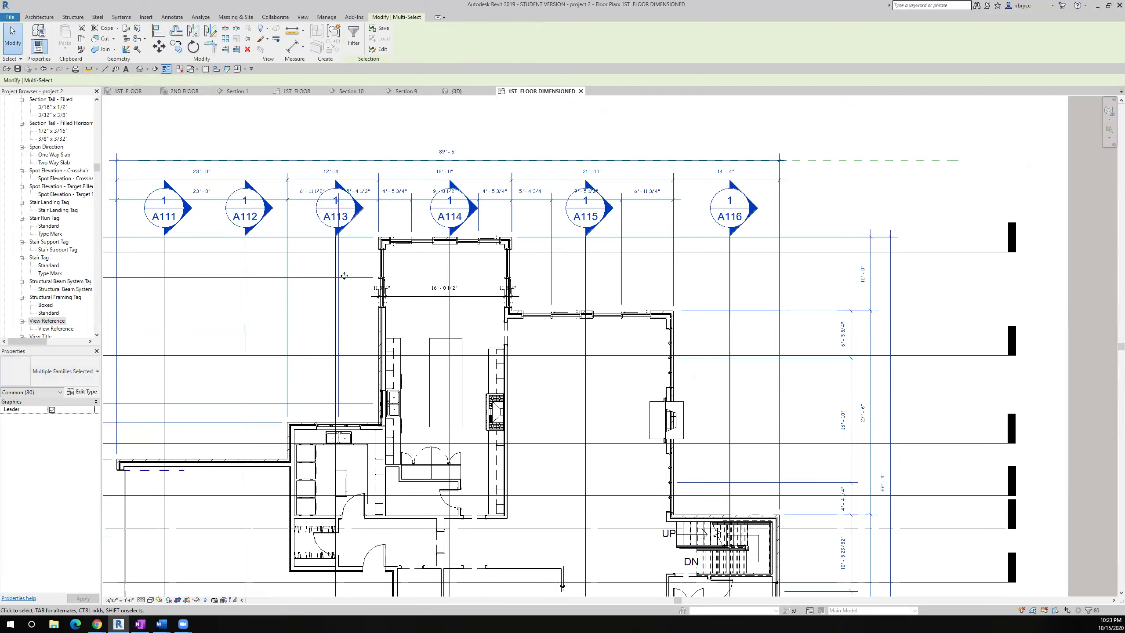
scroll(344, 275, up, 2)
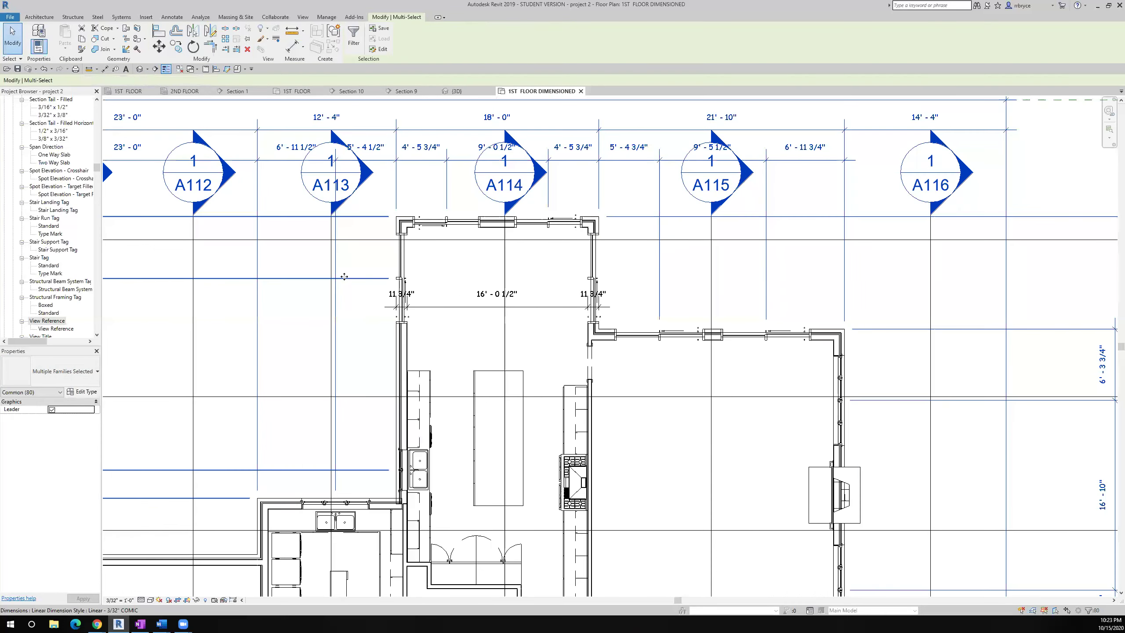
click(18, 69)
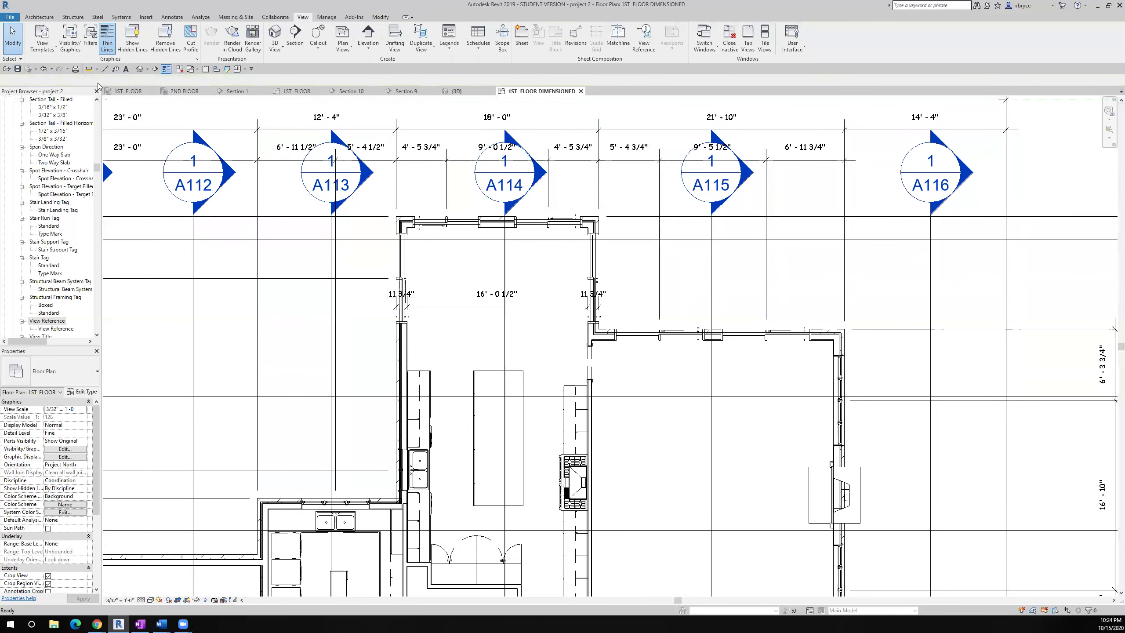
Begin an aligned dimension string across the kitchen, referencing both faces of its left exterior wall and of the interior wall beside the range
click(105, 69)
scroll(415, 360, up, 3)
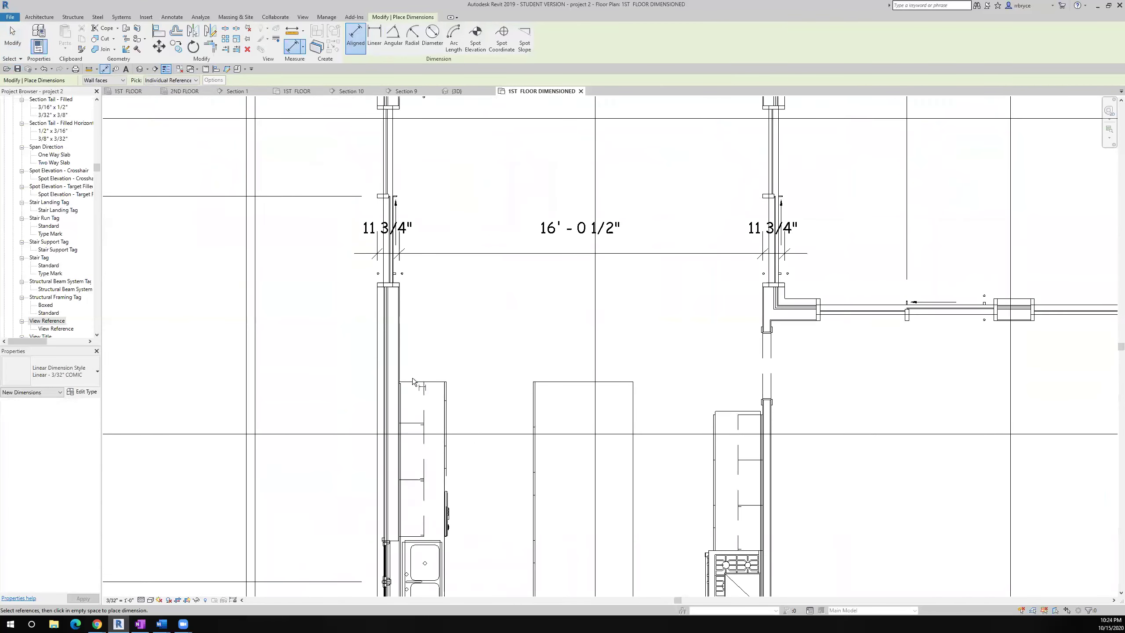
scroll(408, 381, down, 4)
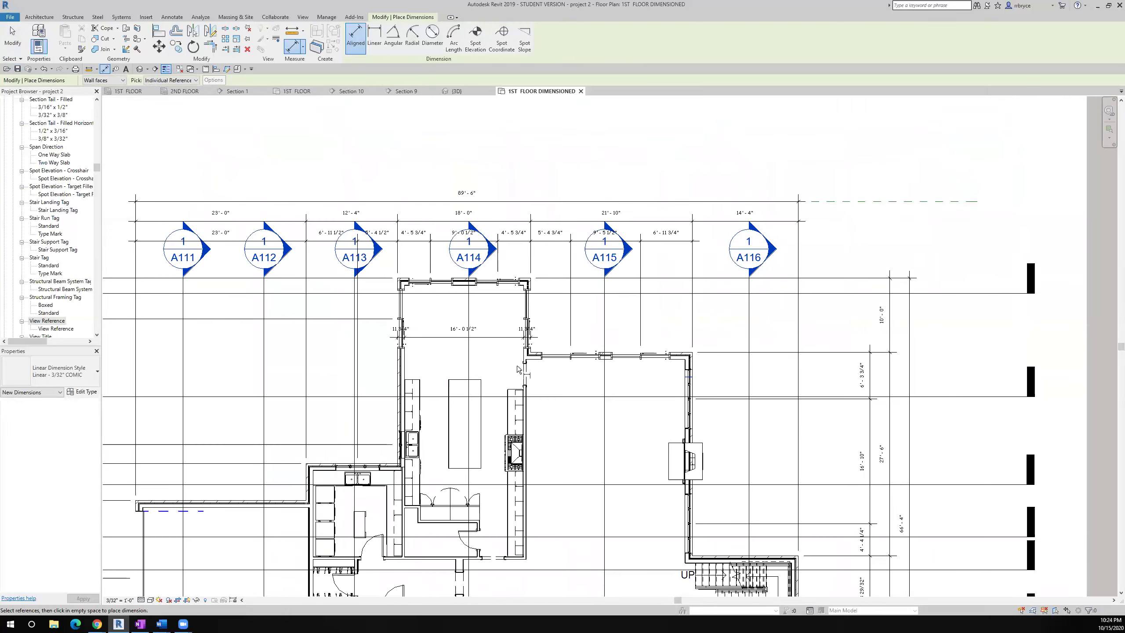
scroll(396, 369, up, 6)
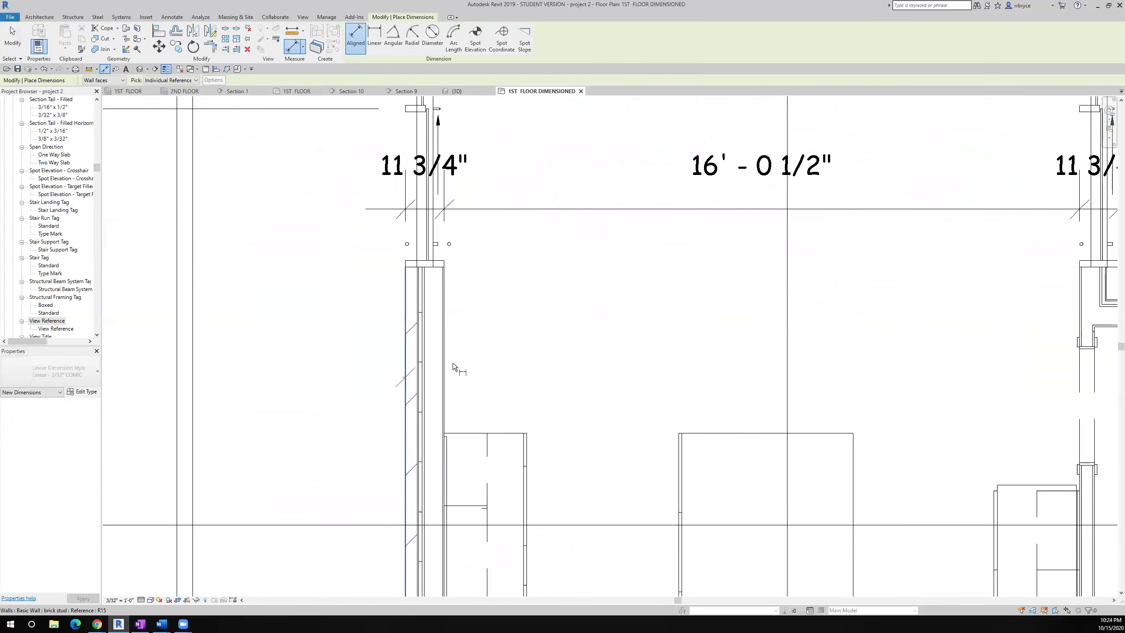
click(448, 370)
scroll(448, 371, down, 3)
middle_drag(635, 357, 473, 344)
scroll(496, 354, up, 6)
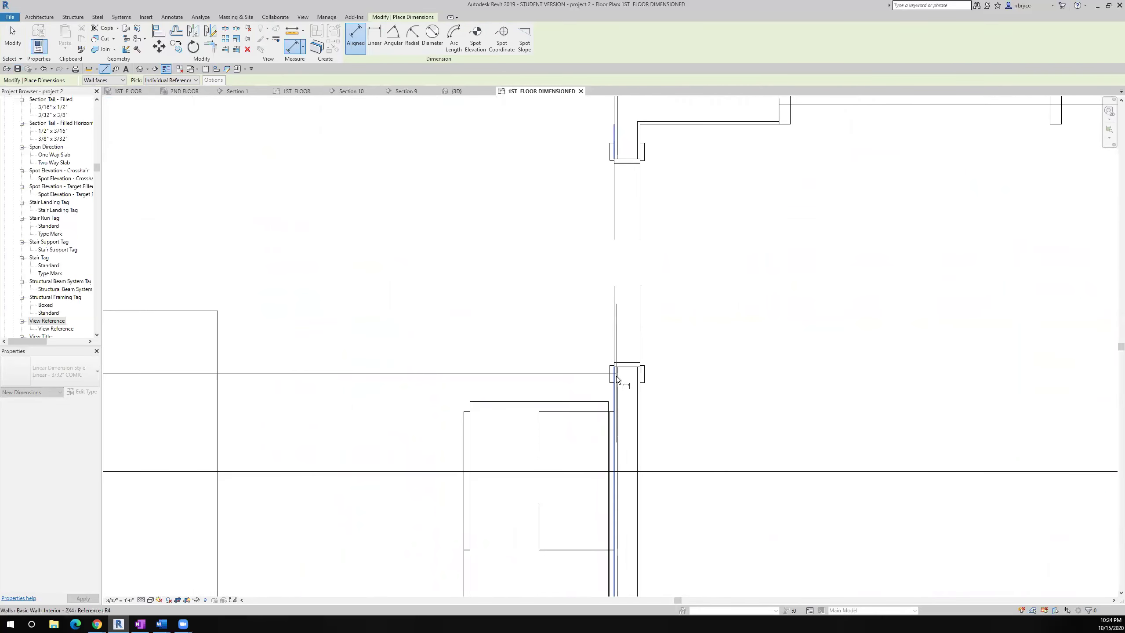
click(639, 390)
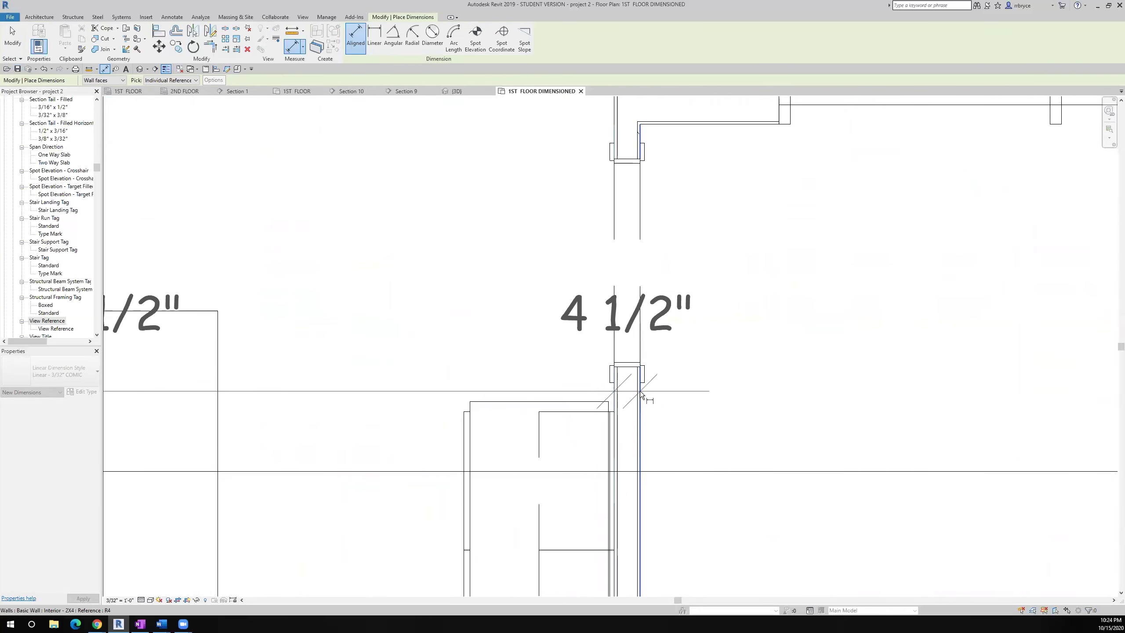
Extend the string to both faces of the adjoining room's right exterior wall and place it just inside the rear windows
scroll(639, 390, down, 6)
middle_drag(765, 389, 518, 318)
scroll(677, 292, up, 5)
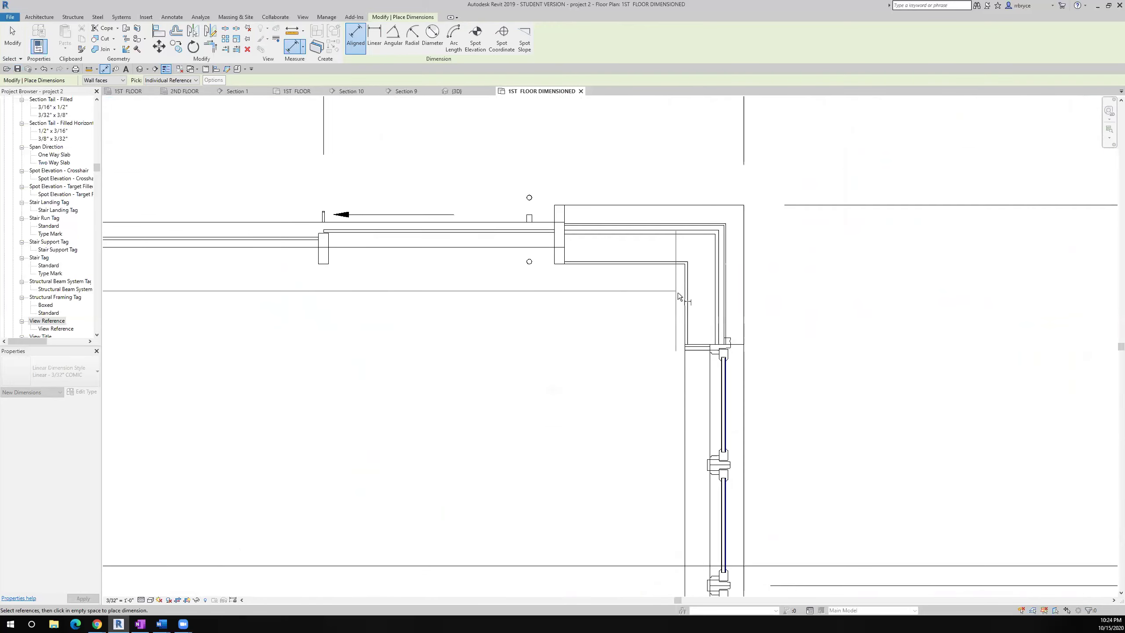
click(682, 296)
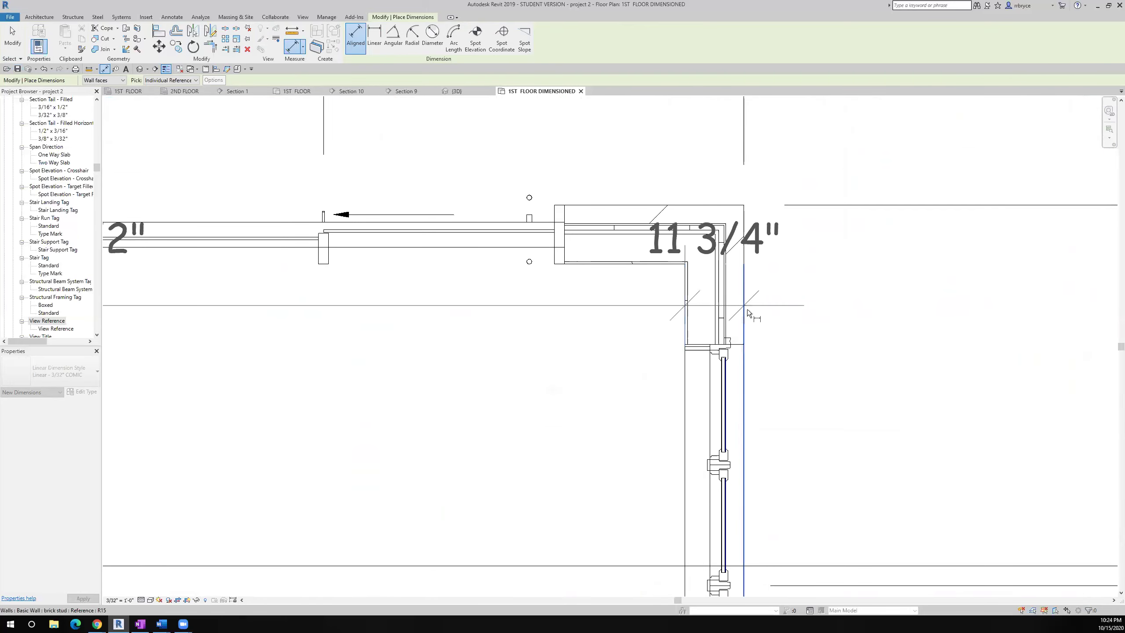
scroll(748, 312, down, 4)
scroll(750, 316, down, 3)
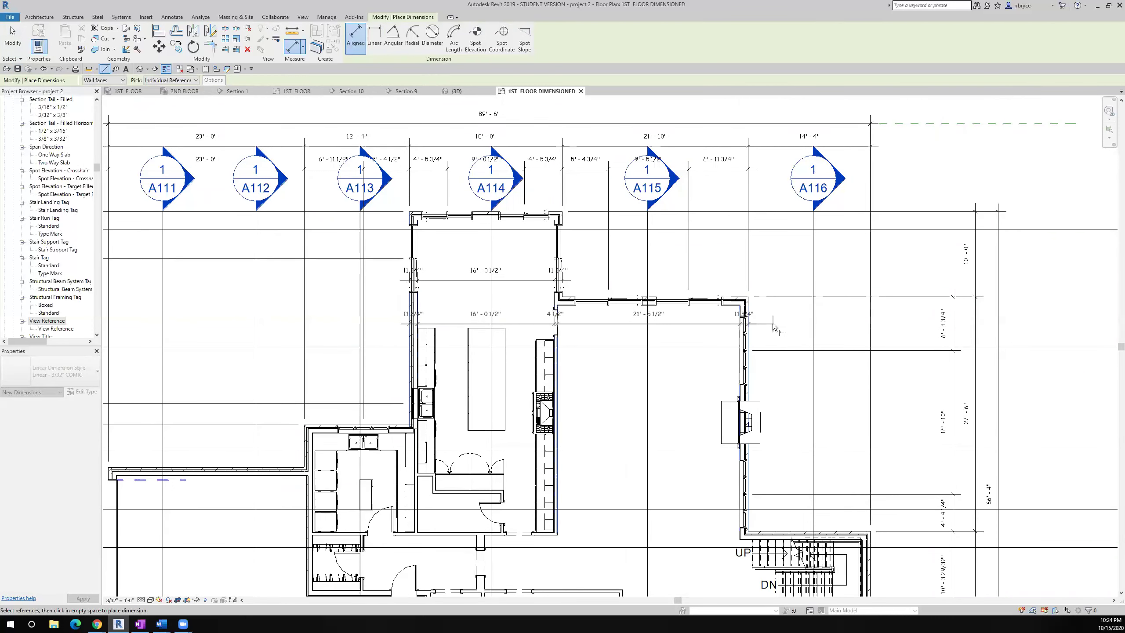
scroll(773, 327, down, 5)
scroll(702, 322, up, 3)
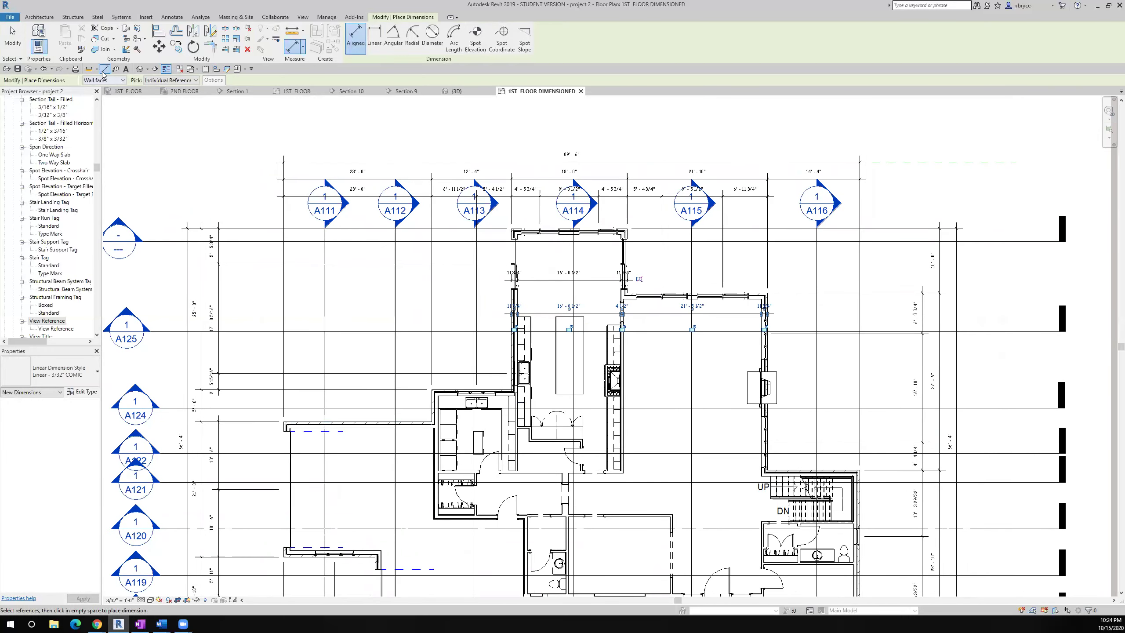
Begin another aligned dimension string through the small side kitchen, picking both faces of its left exterior wall, its right wall and the main kitchen's right wall
scroll(445, 412, up, 4)
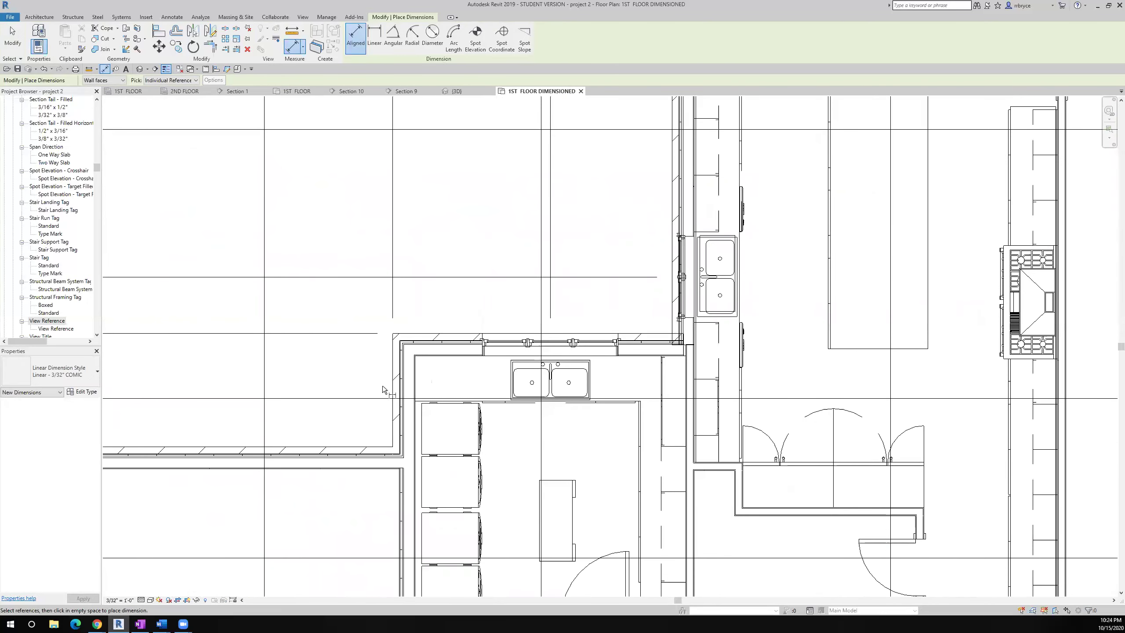
click(388, 386)
click(419, 394)
scroll(690, 396, up, 3)
click(648, 406)
click(676, 406)
scroll(676, 407, down, 5)
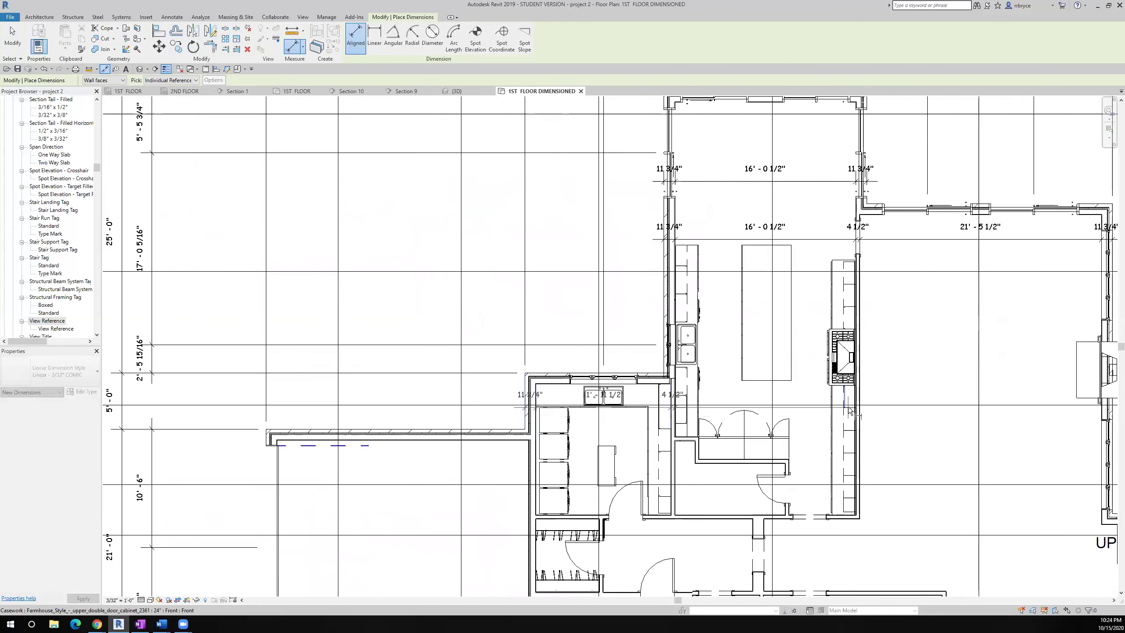
scroll(849, 411, up, 6)
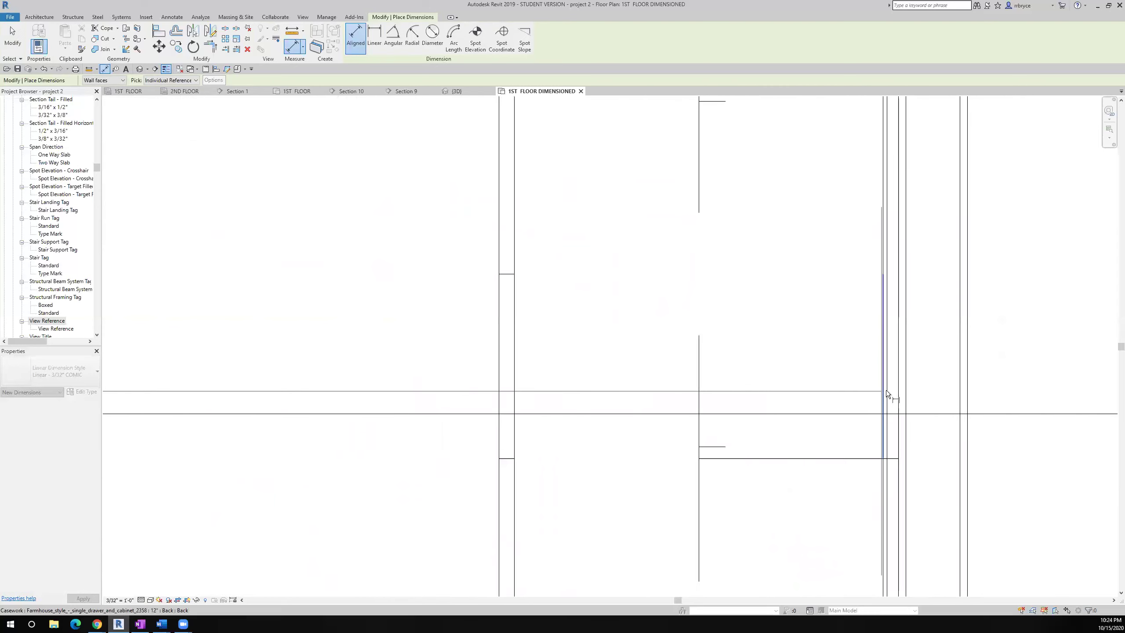
click(897, 392)
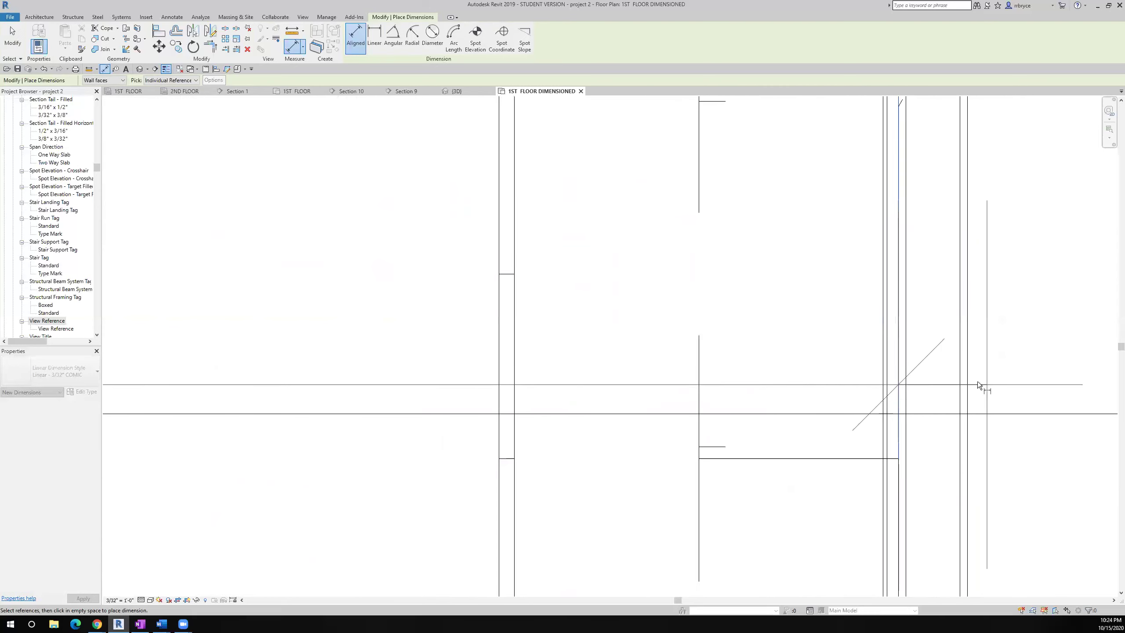
click(966, 387)
Extend the aligned string to both faces of the right exterior wall below the fireplace and place it across the rooms
scroll(966, 390, down, 2)
scroll(964, 394, down, 3)
scroll(502, 397, up, 2)
scroll(610, 420, down, 2)
scroll(698, 388, up, 2)
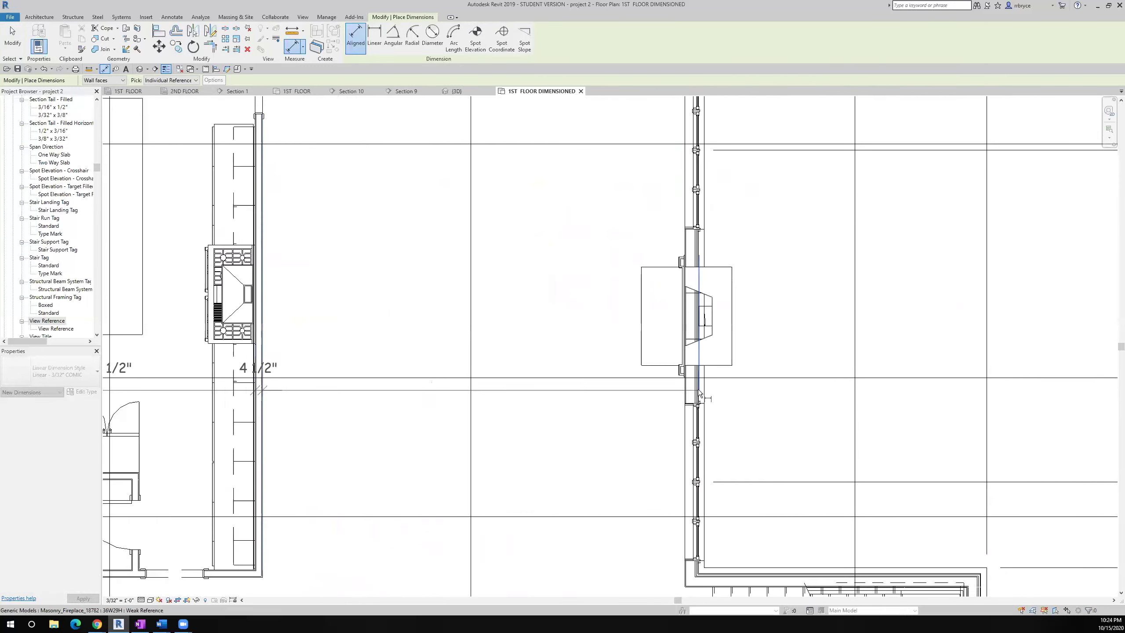
scroll(697, 389, up, 2)
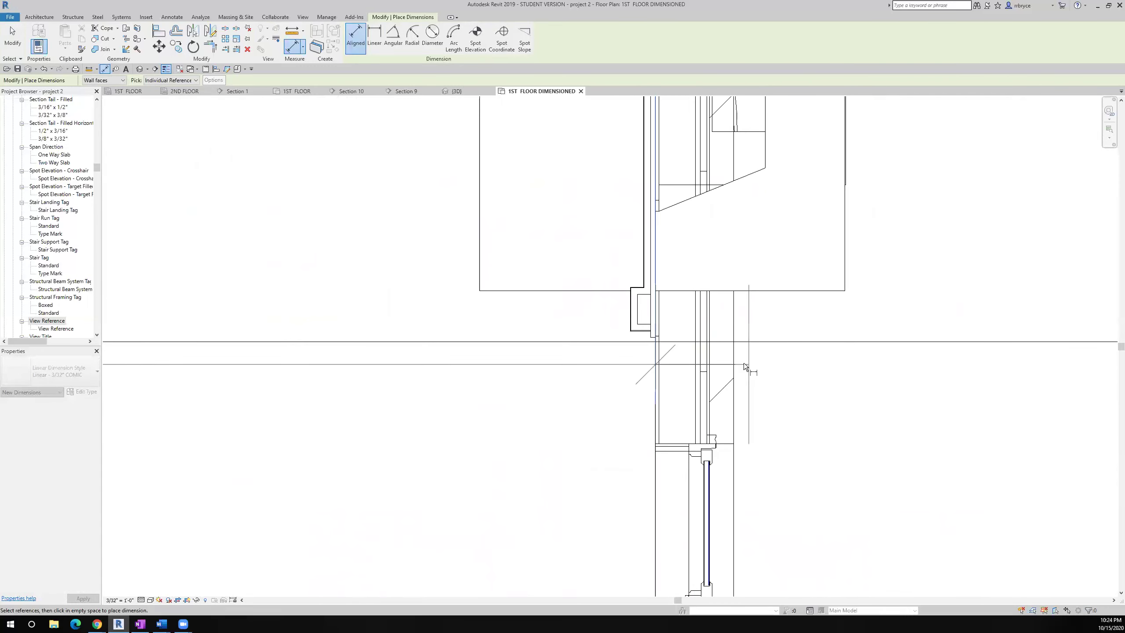
click(734, 363)
scroll(732, 364, down, 4)
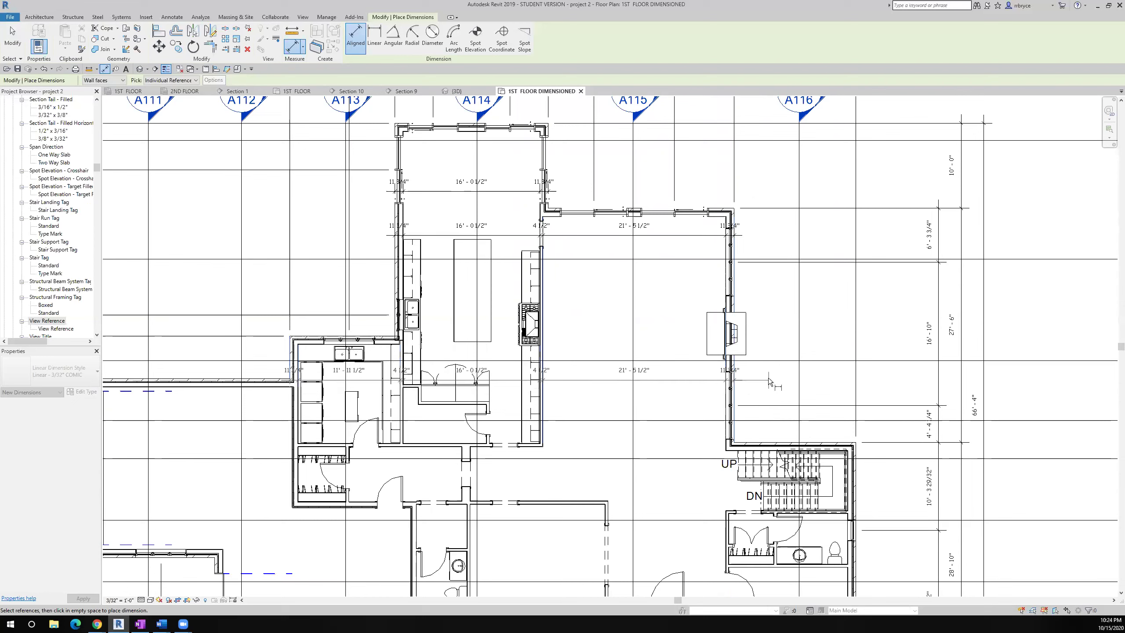
scroll(768, 376, up, 2)
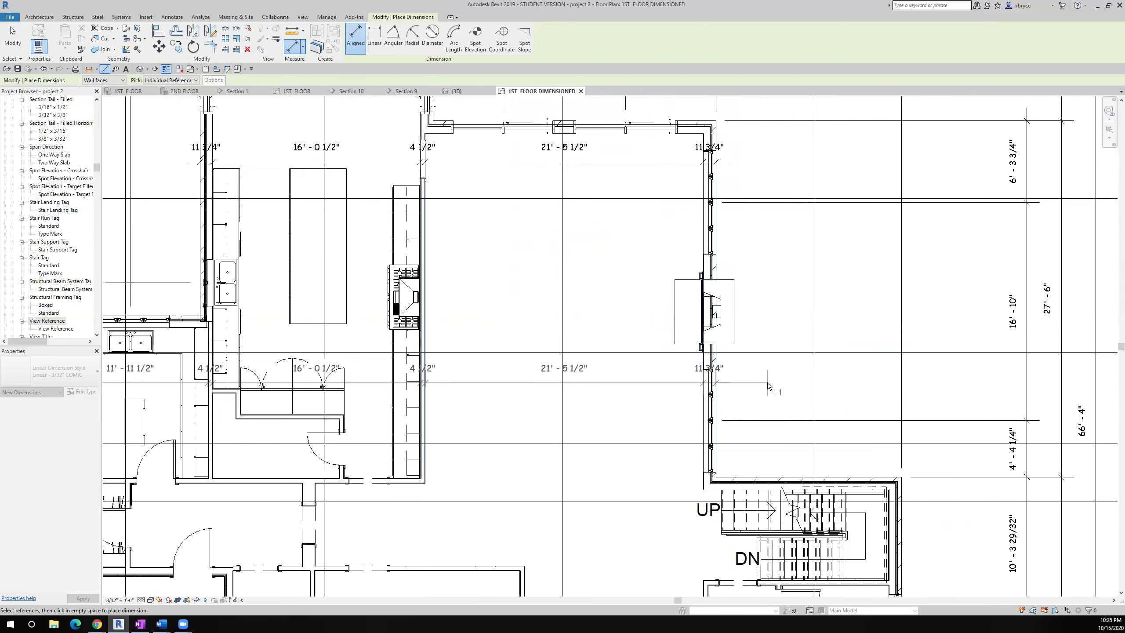
middle_drag(767, 381, 847, 364)
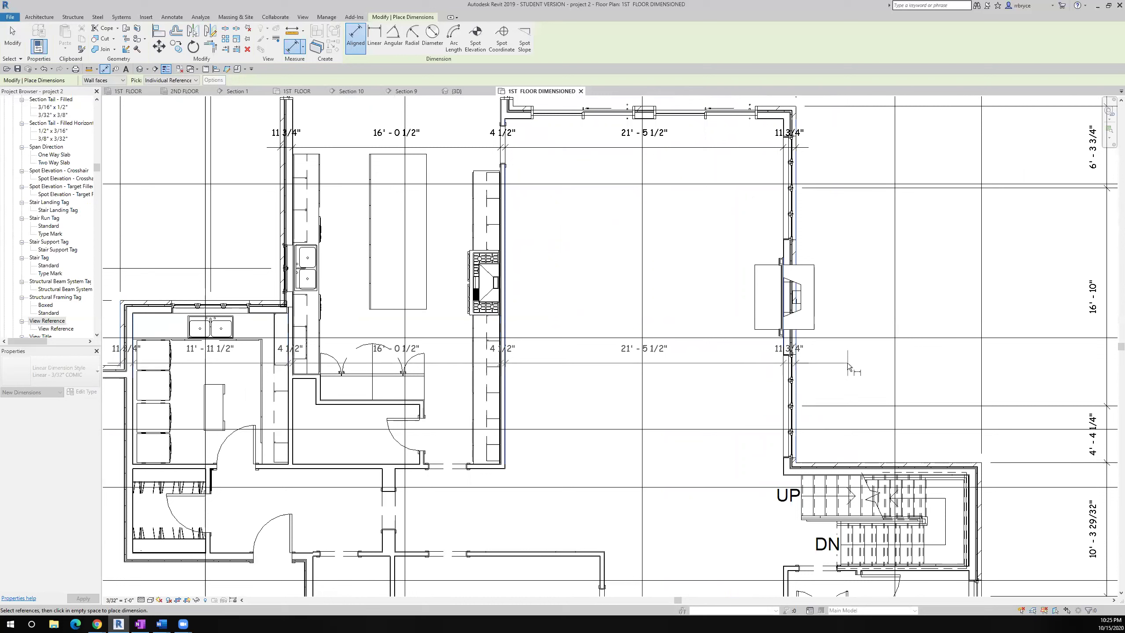
click(847, 362)
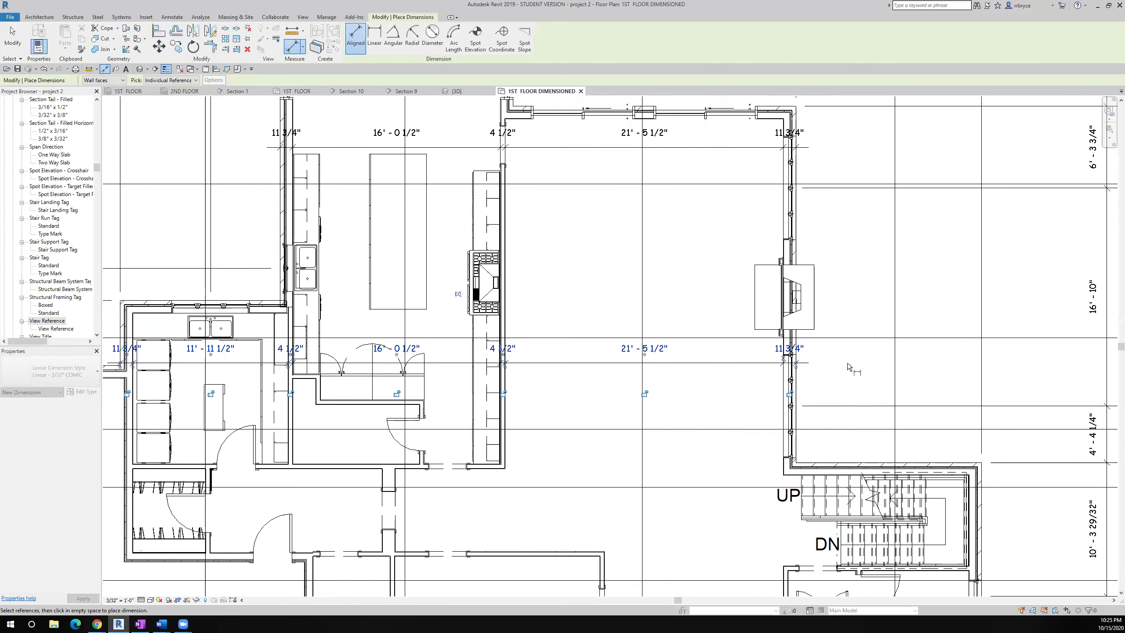
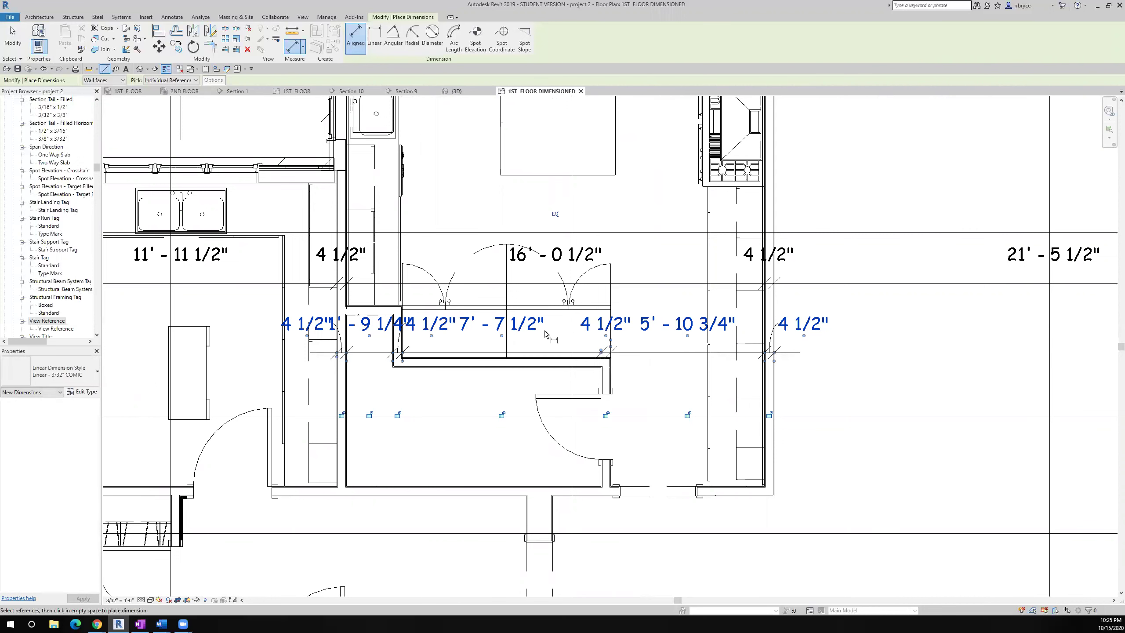
Separate the crowded pantry dimension texts: shift the right 4 1/2" sideways, raise the 7' - 7 1/2" and lower the 1' - 9 1/4"
drag(596, 338, 572, 340)
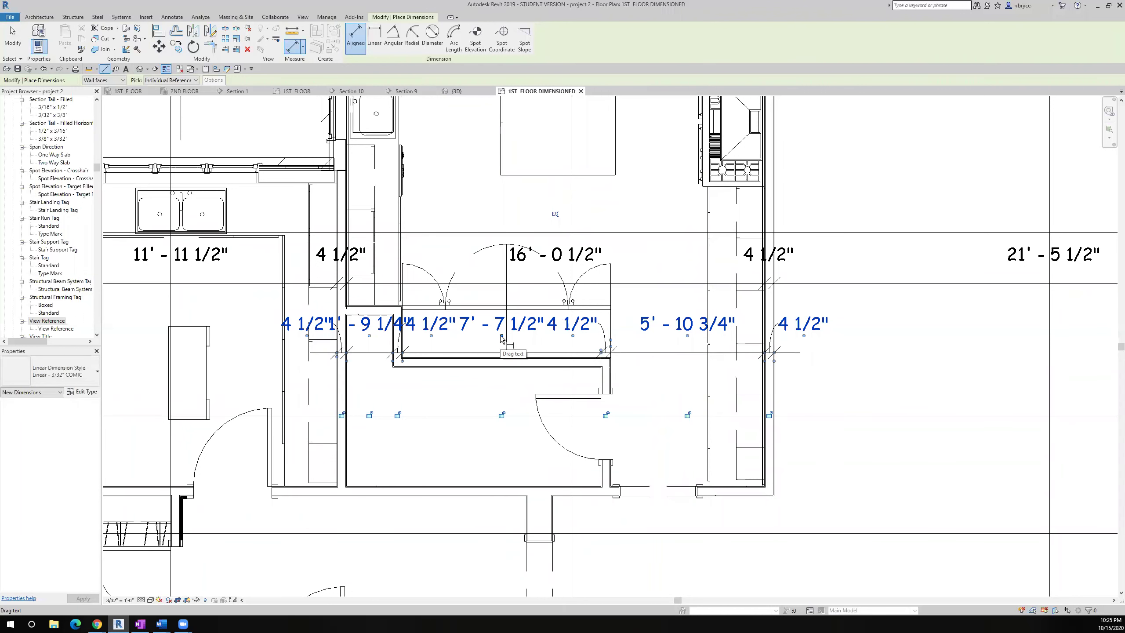
drag(502, 339, 501, 318)
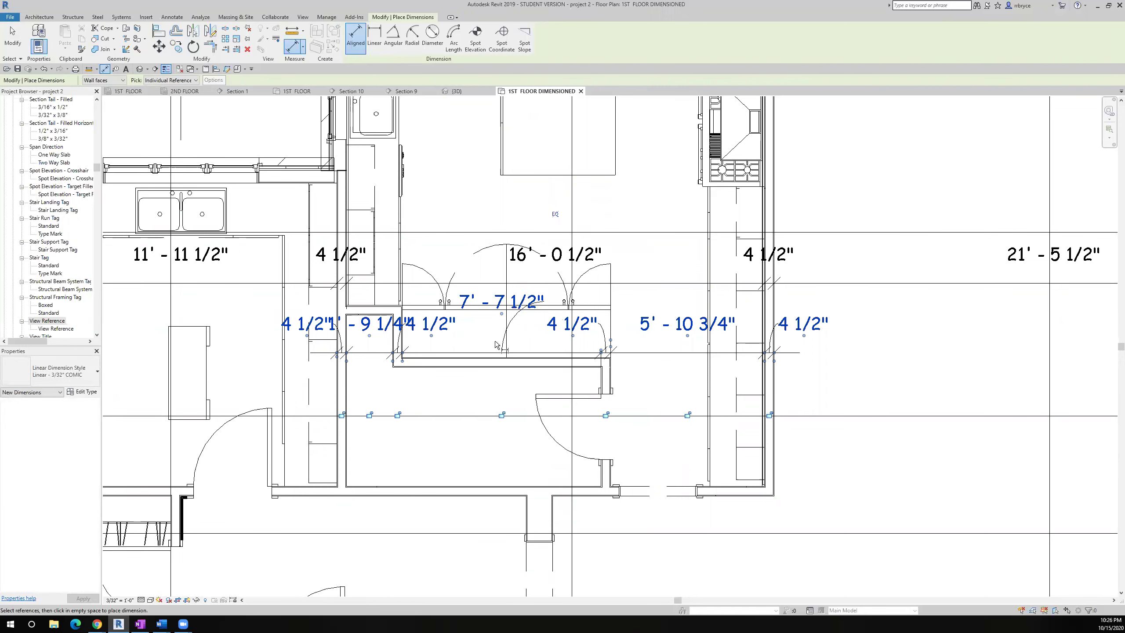
scroll(496, 344, down, 2)
scroll(415, 356, up, 2)
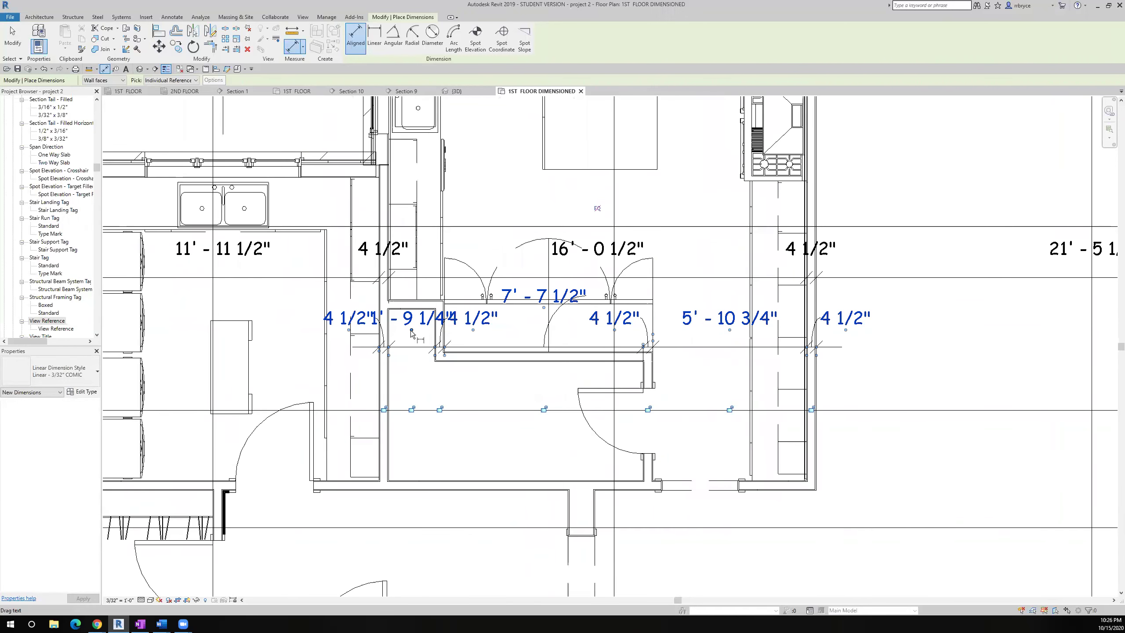
drag(408, 347, 420, 392)
scroll(481, 400, down, 3)
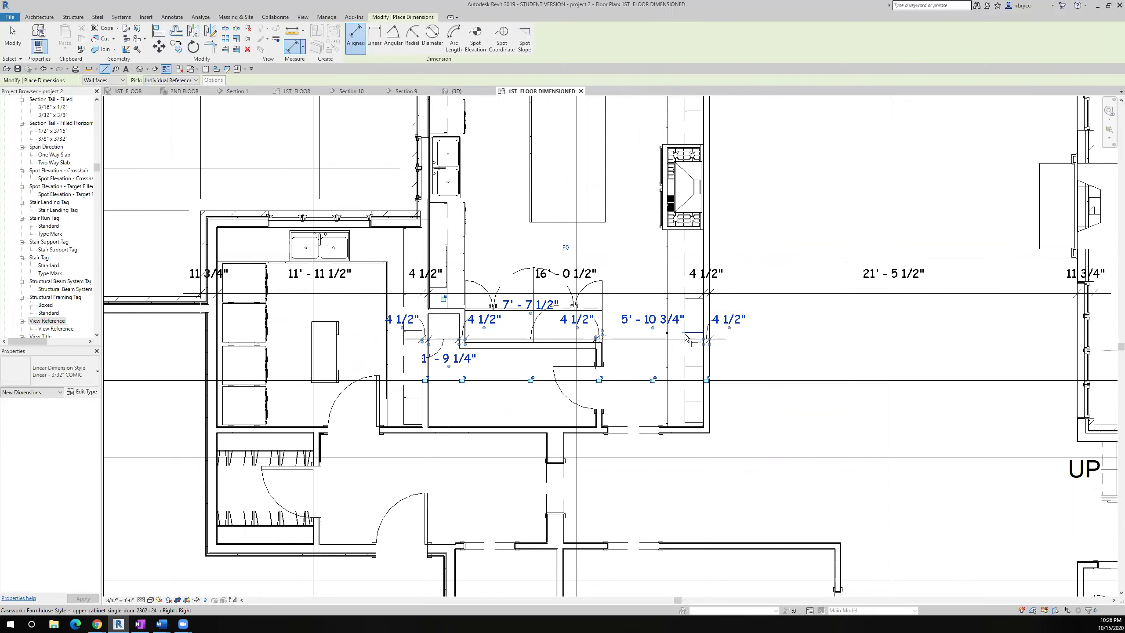
Begin an aligned dimension string across the garage, referencing both faces of its left exterior wall and of the wall shared with the closet
scroll(681, 338, down, 1)
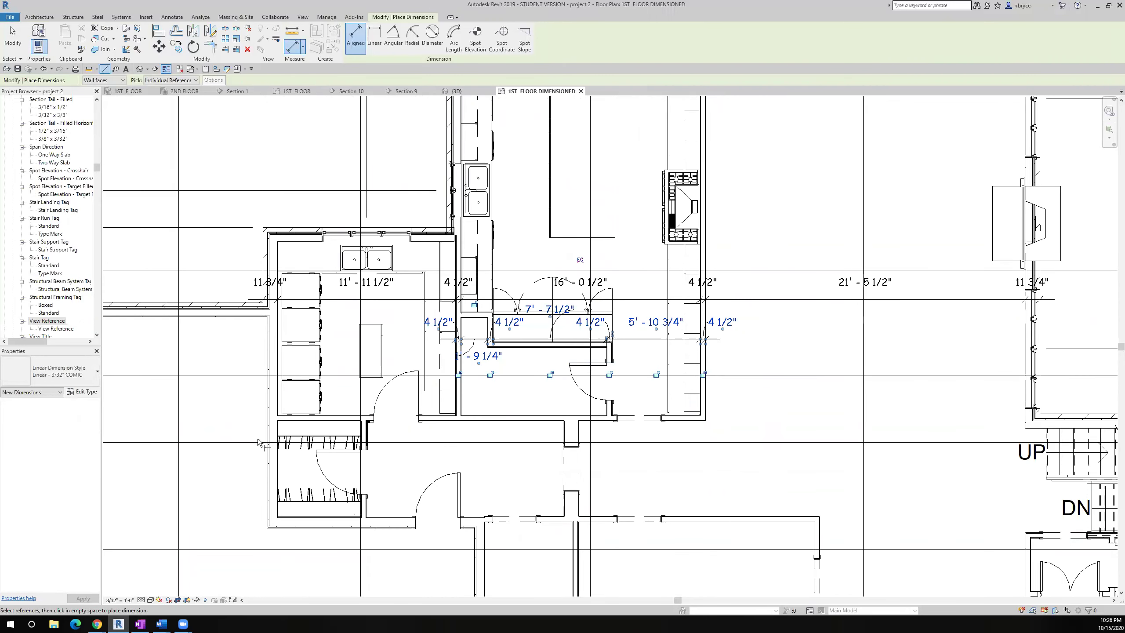
scroll(257, 437, up, 2)
scroll(257, 438, down, 5)
middle_drag(315, 412, 459, 390)
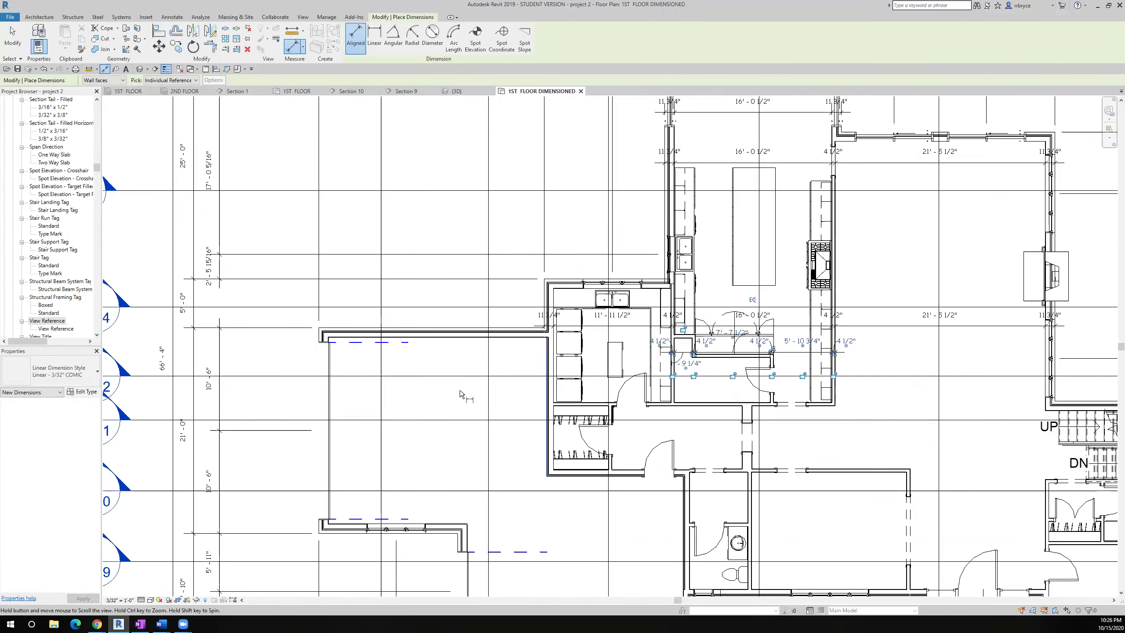
scroll(332, 392, up, 5)
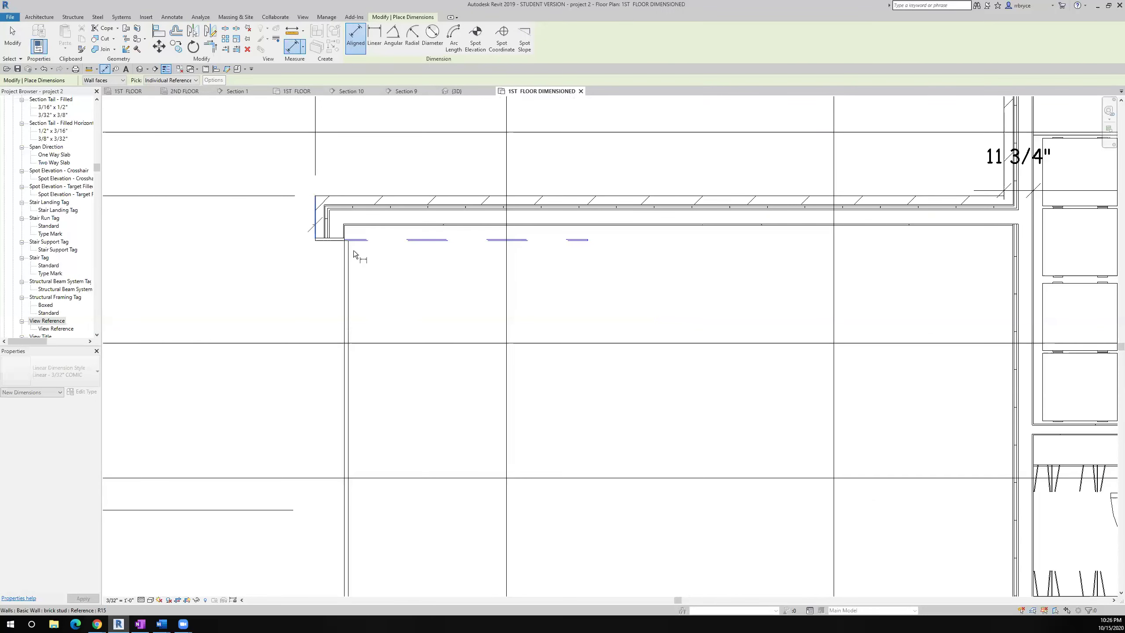
scroll(338, 227, up, 5)
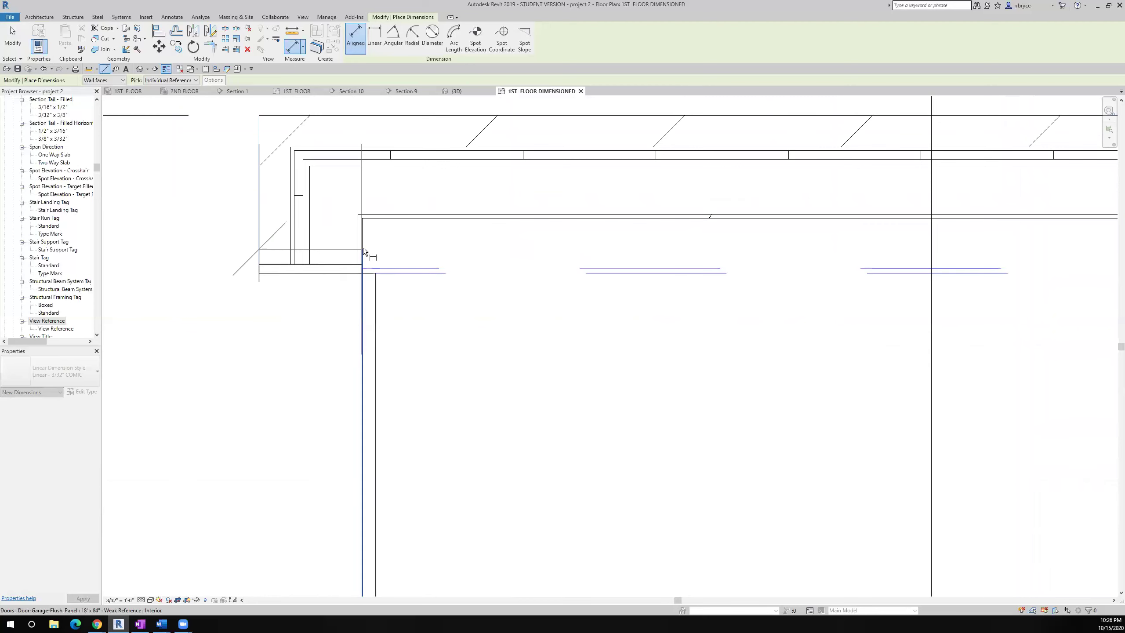
scroll(365, 242, down, 6)
middle_drag(251, 413, 341, 324)
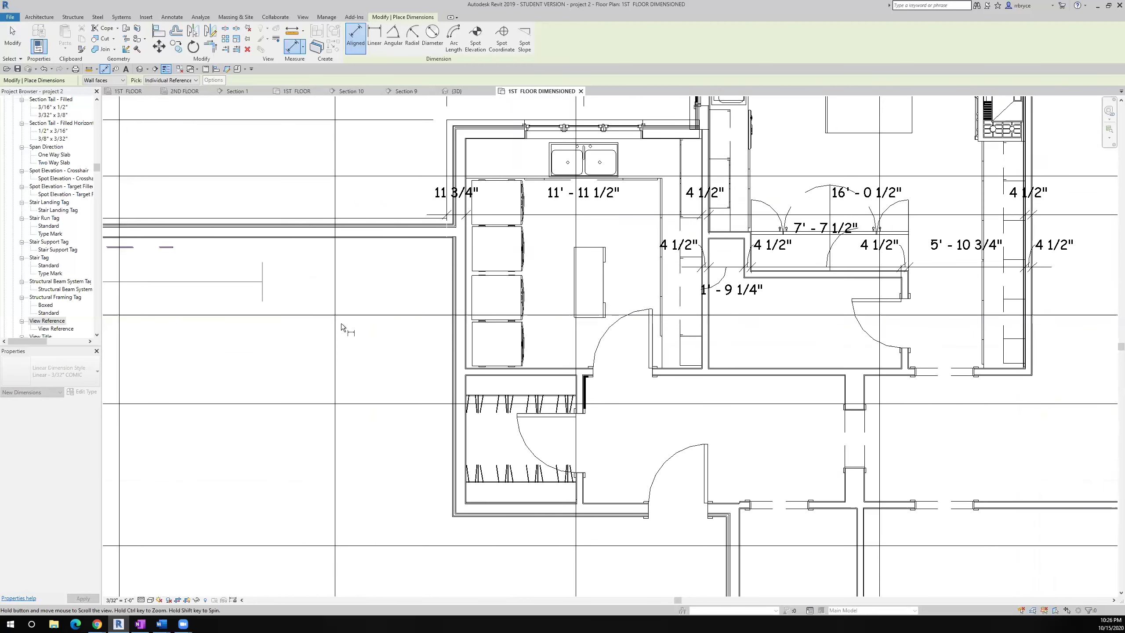
scroll(434, 413, up, 4)
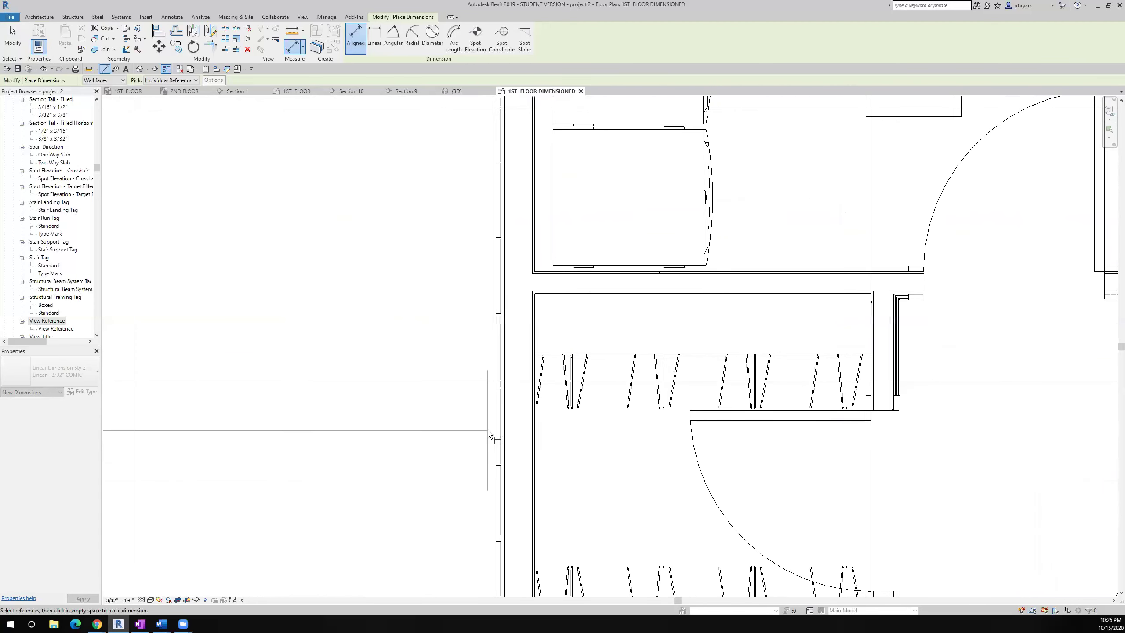
click(536, 438)
Add both faces of the closet's right interior wall to the aligned dimension string
scroll(537, 438, down, 2)
scroll(589, 442, down, 1)
scroll(611, 404, up, 6)
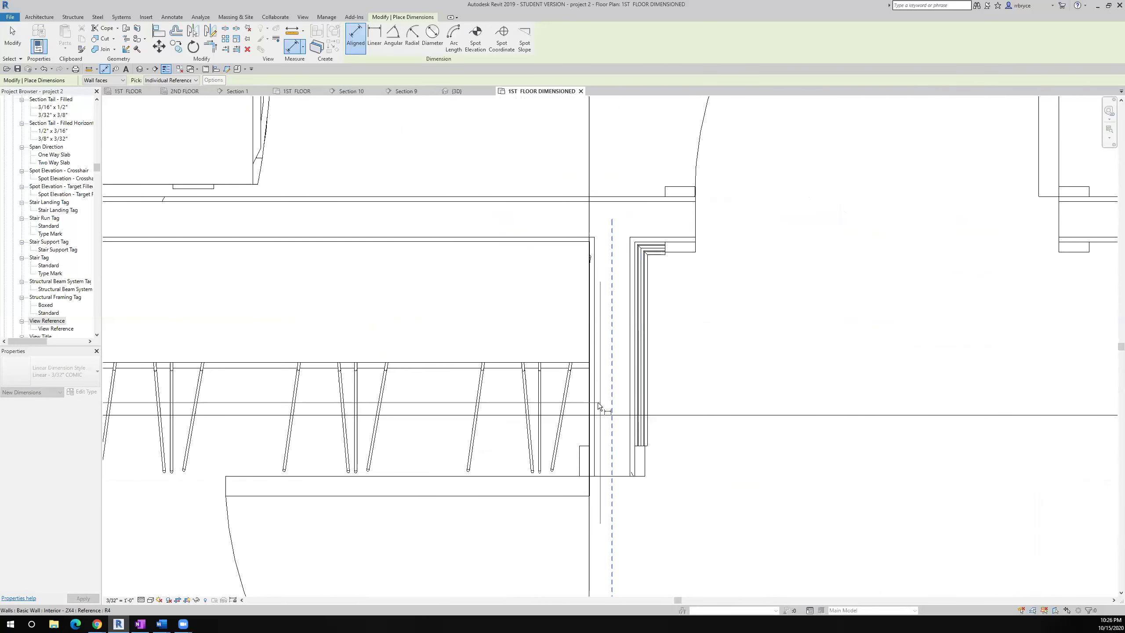
scroll(598, 405, up, 4)
scroll(594, 404, down, 5)
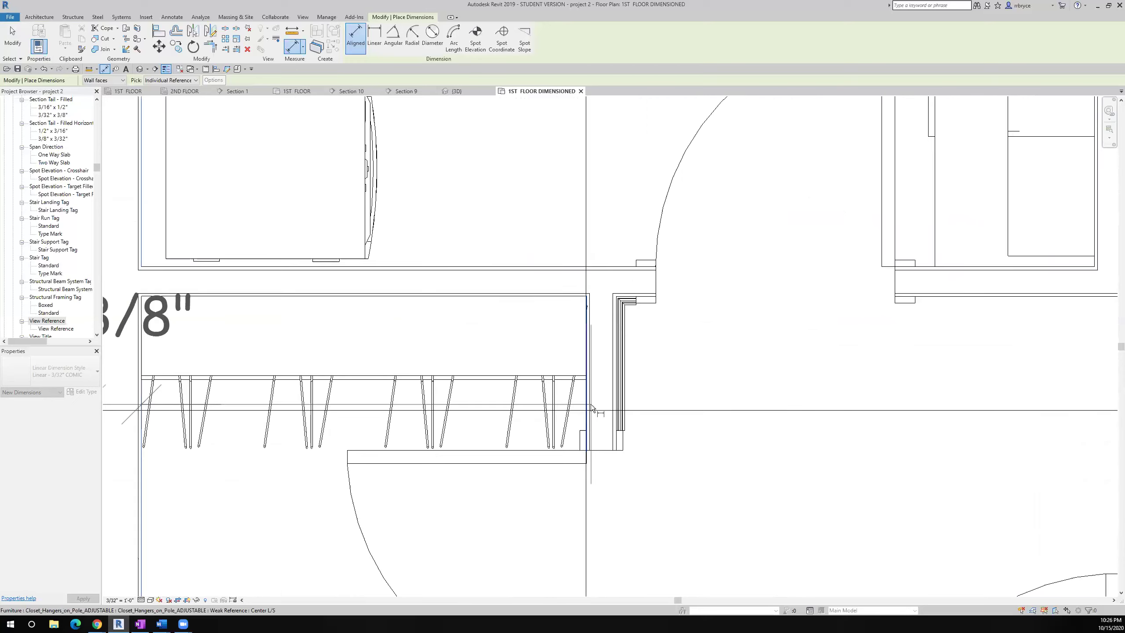
scroll(592, 406, down, 4)
scroll(584, 379, up, 4)
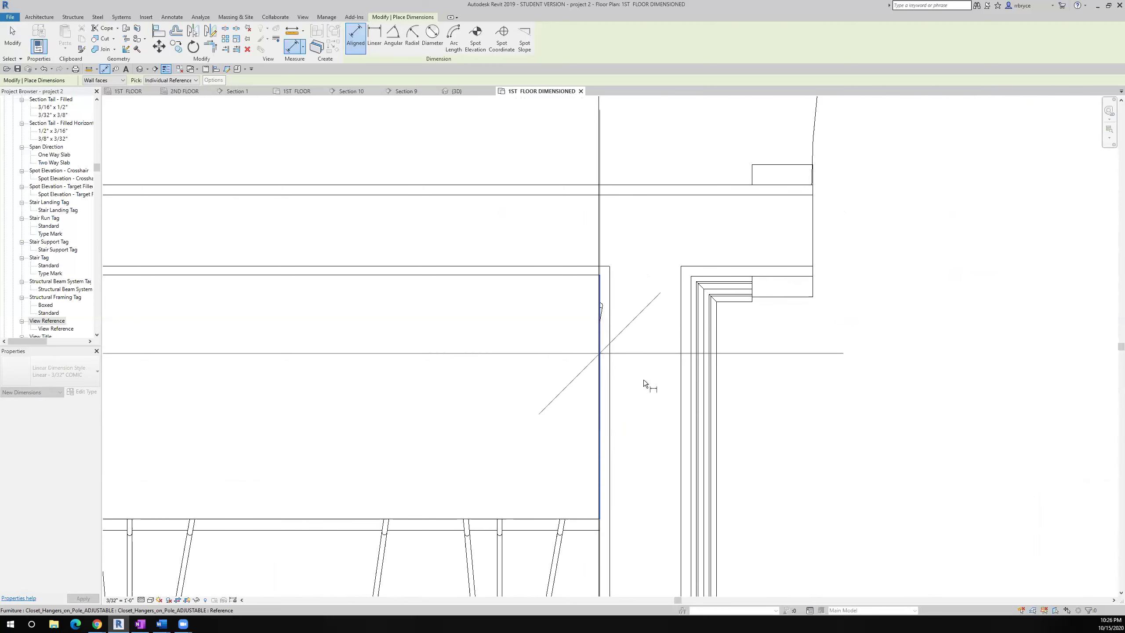
scroll(646, 376, up, 3)
scroll(657, 366, down, 3)
scroll(657, 366, down, 8)
Add both faces of the thick 12" interior wall at the hallway opening to the dimension string
middle_drag(759, 372, 740, 360)
scroll(754, 348, up, 5)
click(763, 337)
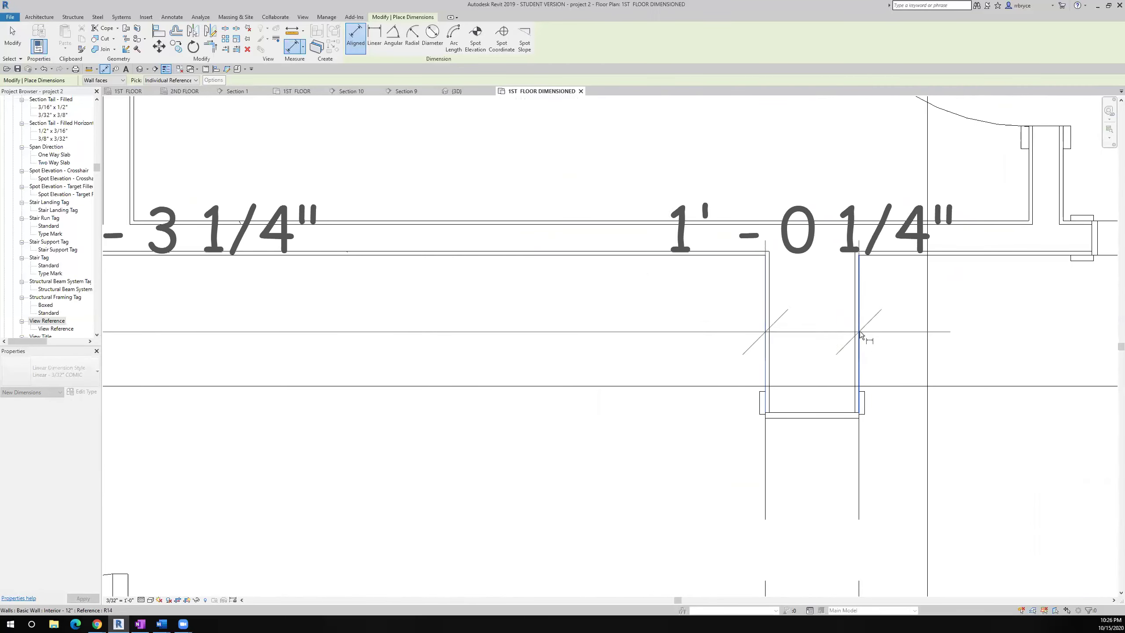
click(859, 330)
scroll(859, 331, down, 6)
middle_drag(885, 343, 575, 346)
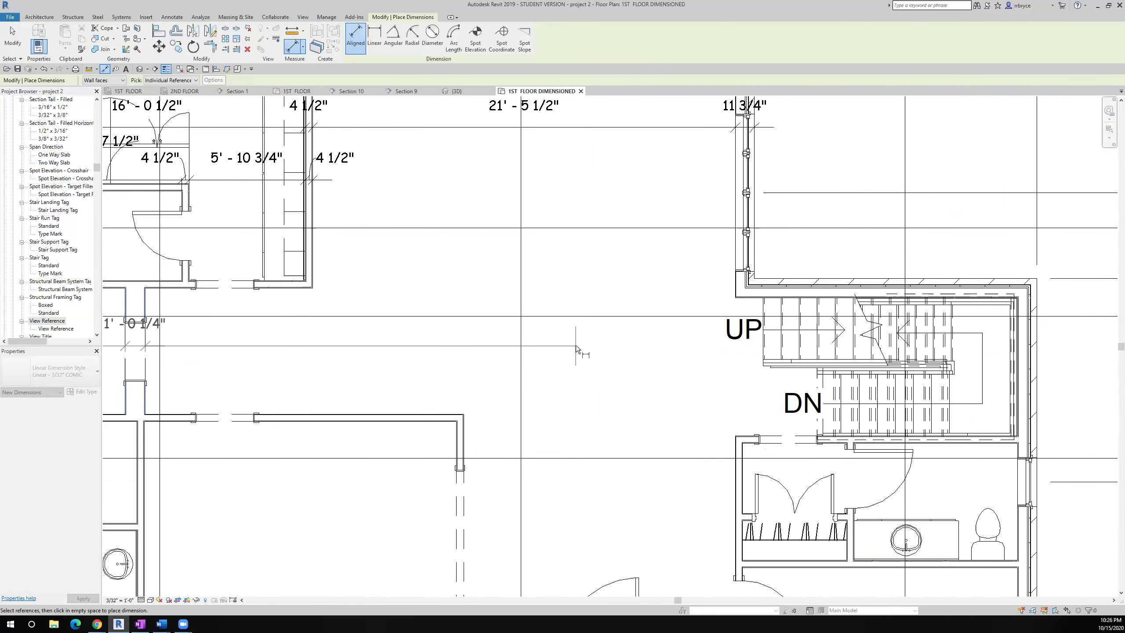
Continue the string through the staircase, referencing the first riser of the upward flight and the edge of the landing
scroll(765, 313, up, 3)
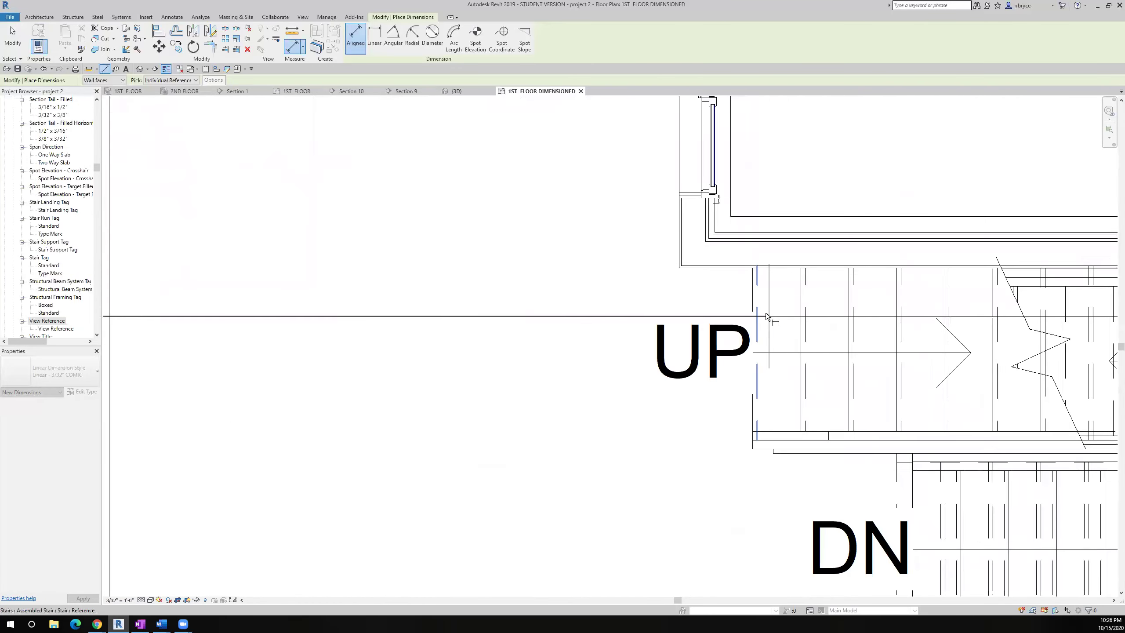
scroll(766, 334, down, 2)
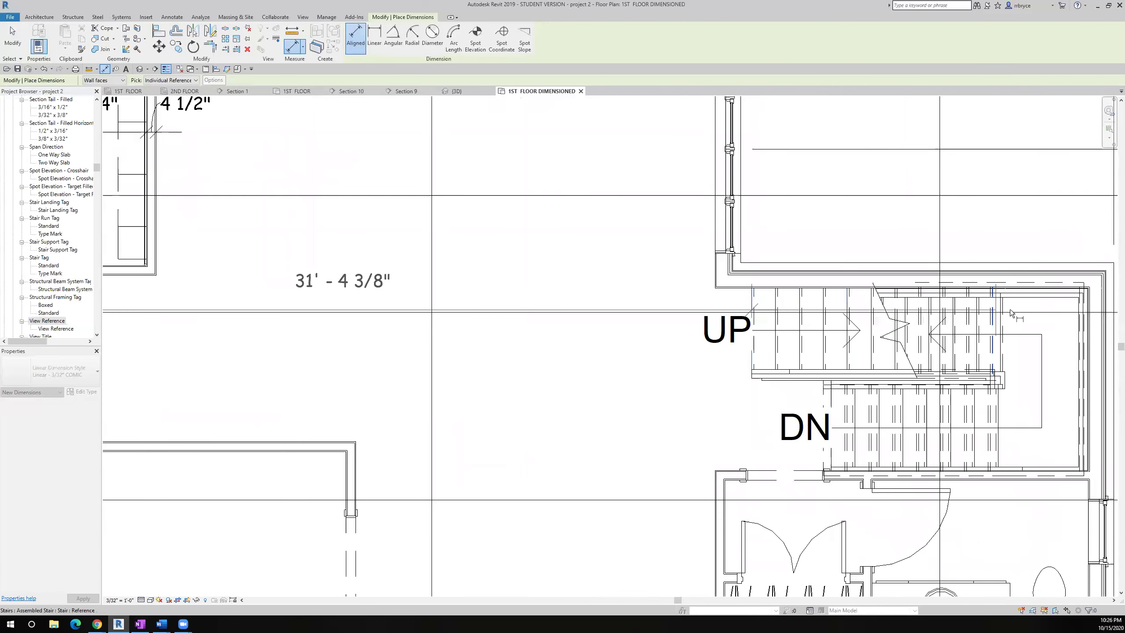
scroll(1015, 311, up, 3)
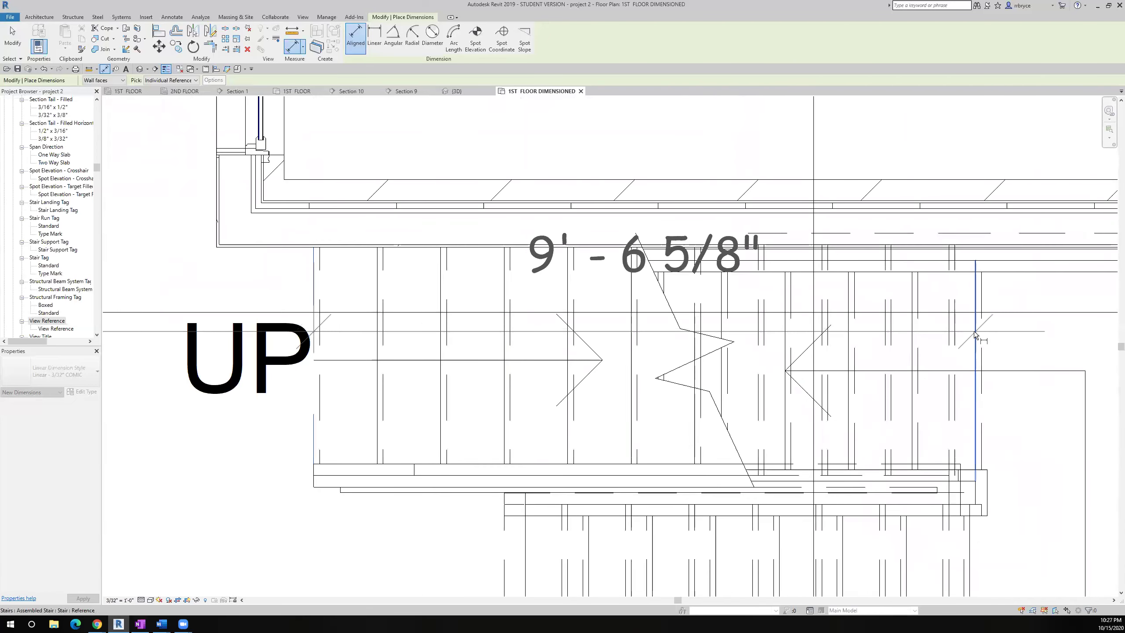
scroll(973, 330, down, 3)
scroll(826, 333, up, 5)
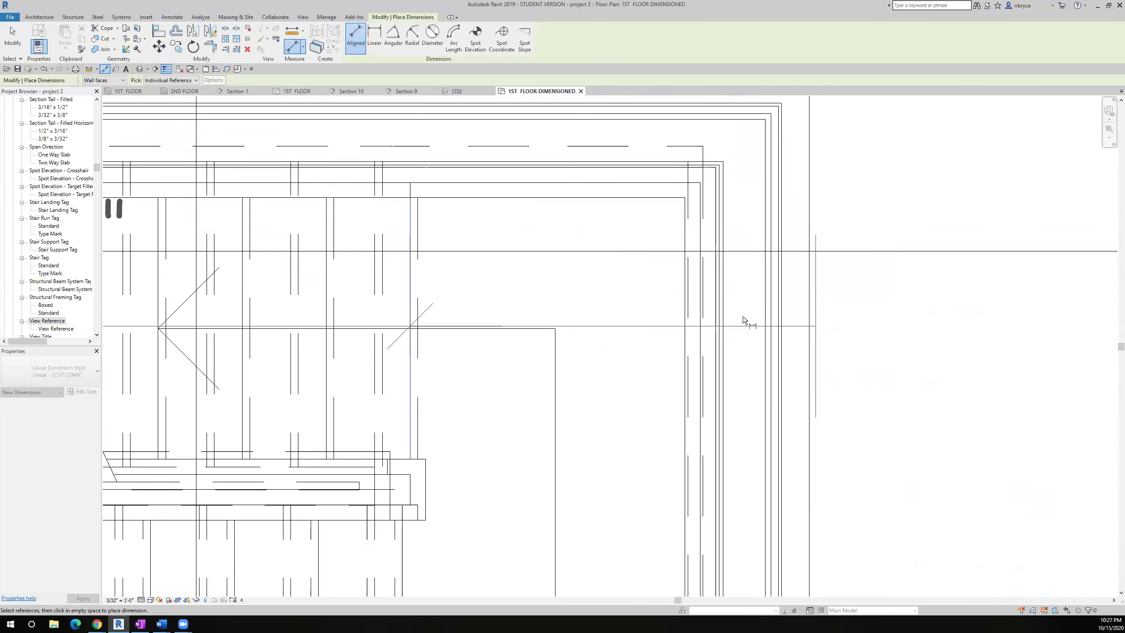
Add both faces of the exterior wall beside the stair landing and place the full-width dimension string through the house
click(721, 312)
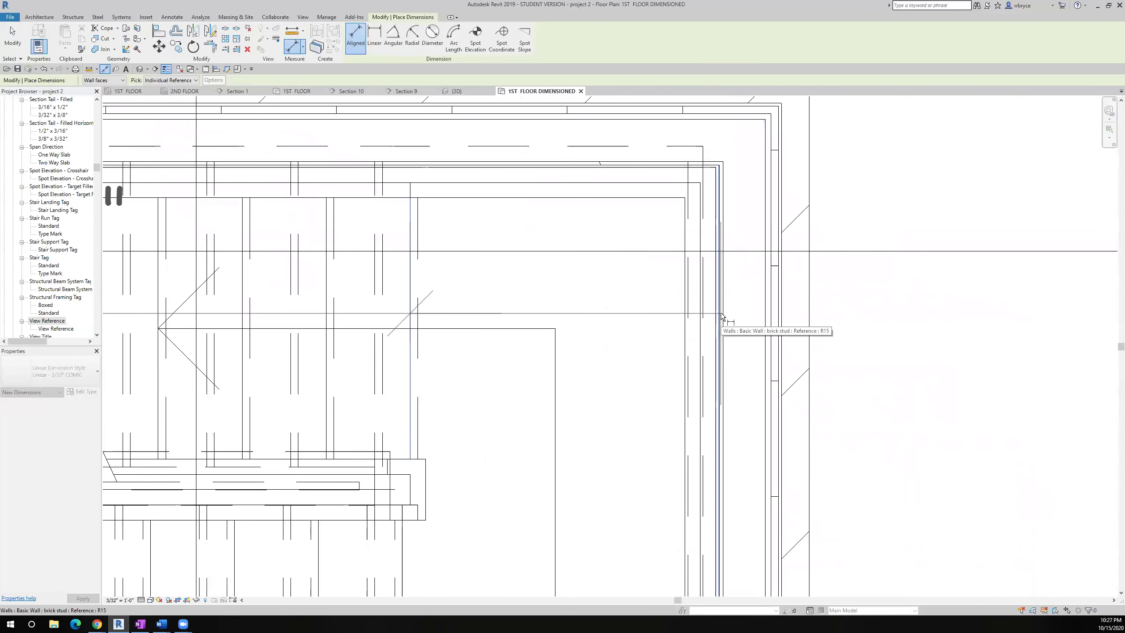
click(812, 319)
scroll(894, 354, down, 5)
scroll(895, 354, down, 6)
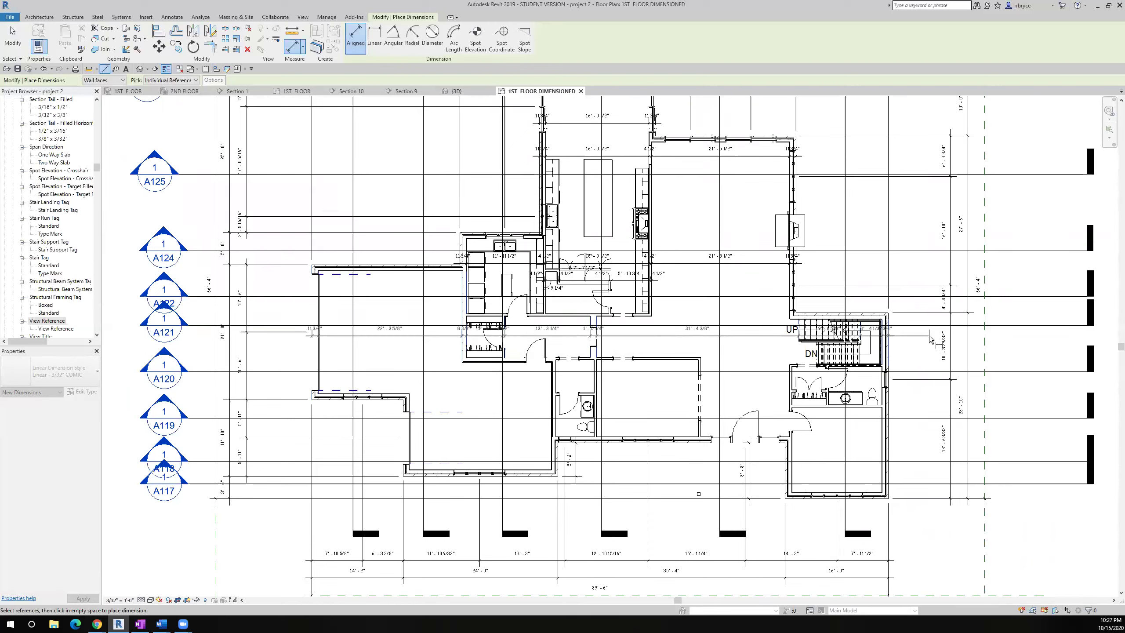
click(929, 339)
Move the 8 3/8" and 4 1/2" dimension texts outward from the closet walls so they clear the closet's width text
scroll(427, 335, up, 5)
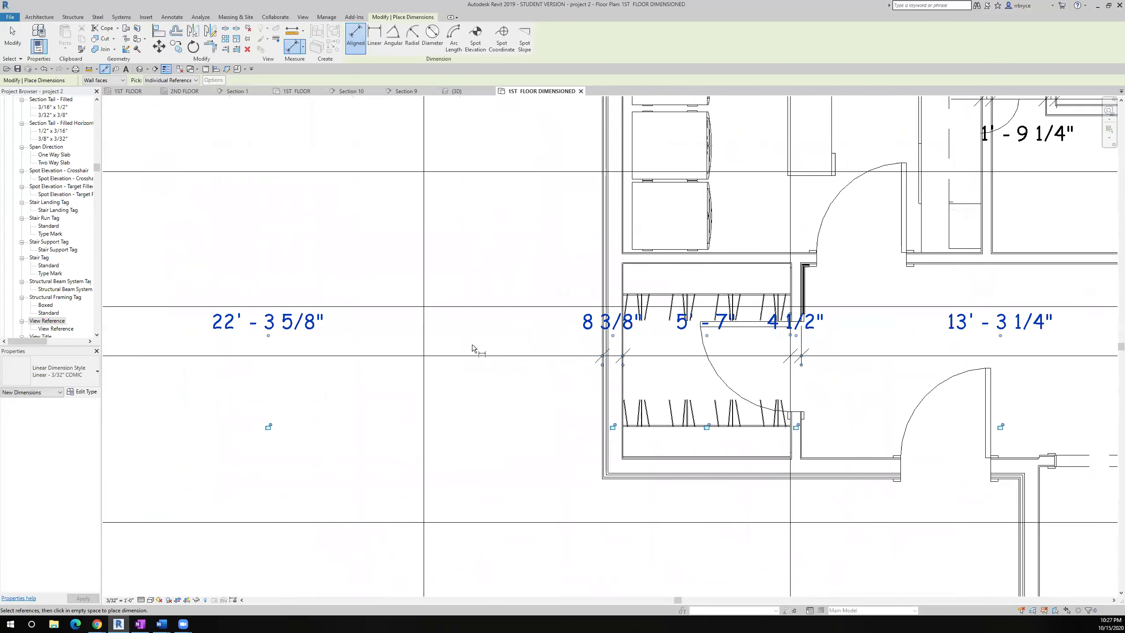
drag(587, 336, 542, 336)
drag(797, 337, 844, 341)
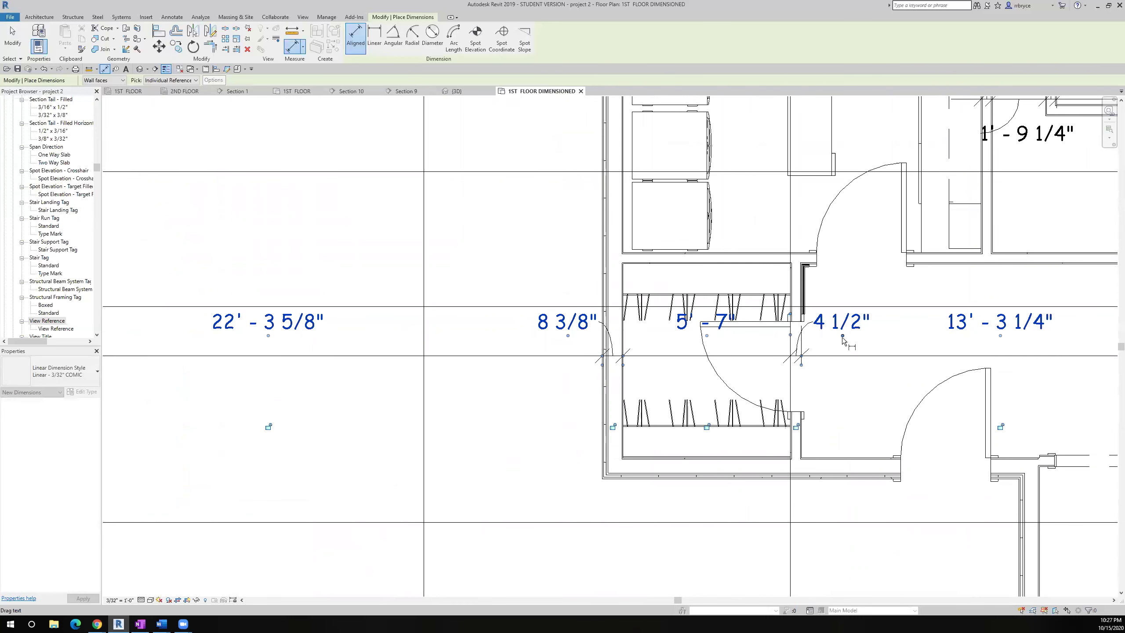
Check the texts at the garage end of the string, and move the exterior wall thickness text at the stairs outside the building
scroll(843, 341, down, 3)
middle_drag(844, 341, 1040, 346)
scroll(583, 344, up, 1)
scroll(575, 336, down, 2)
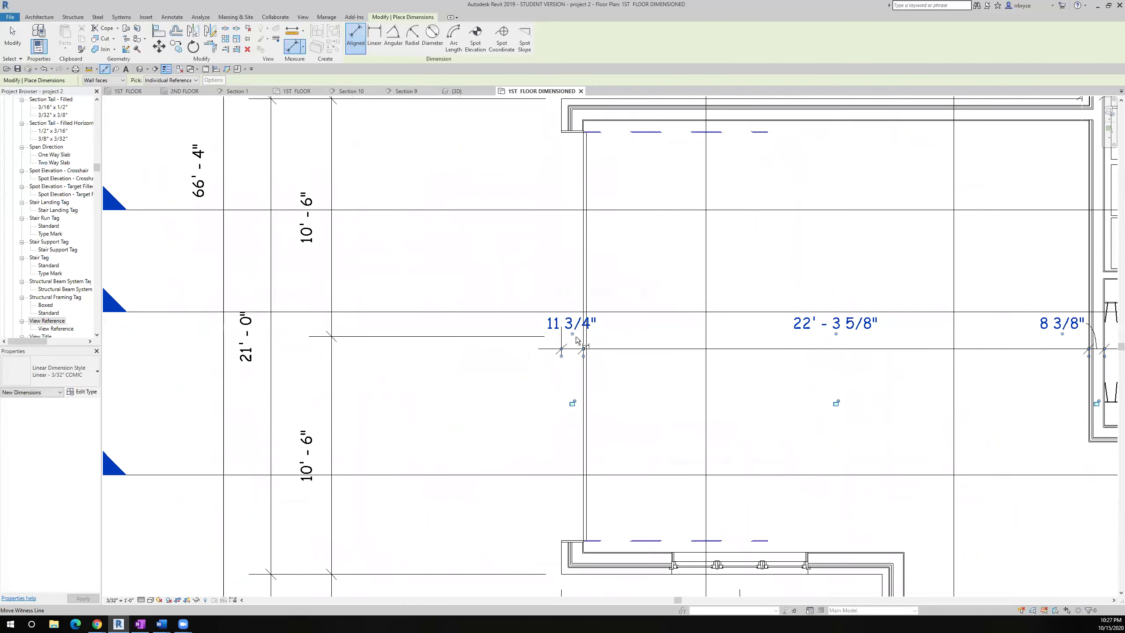
scroll(573, 337, down, 2)
scroll(771, 385, up, 2)
scroll(805, 341, up, 3)
scroll(805, 340, up, 6)
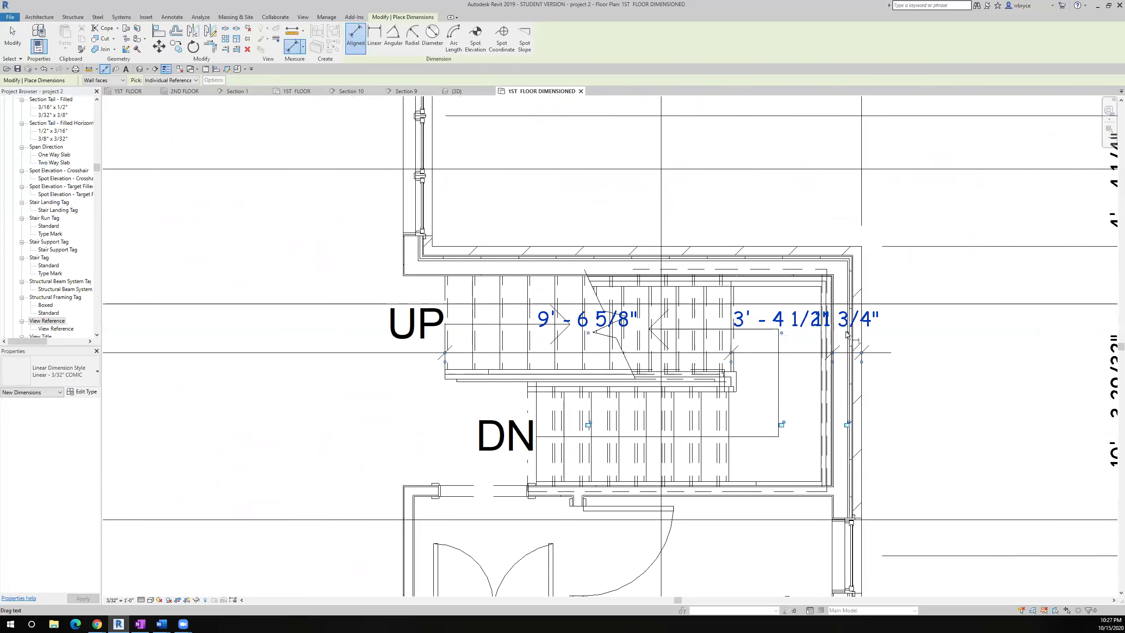
drag(862, 340, 923, 337)
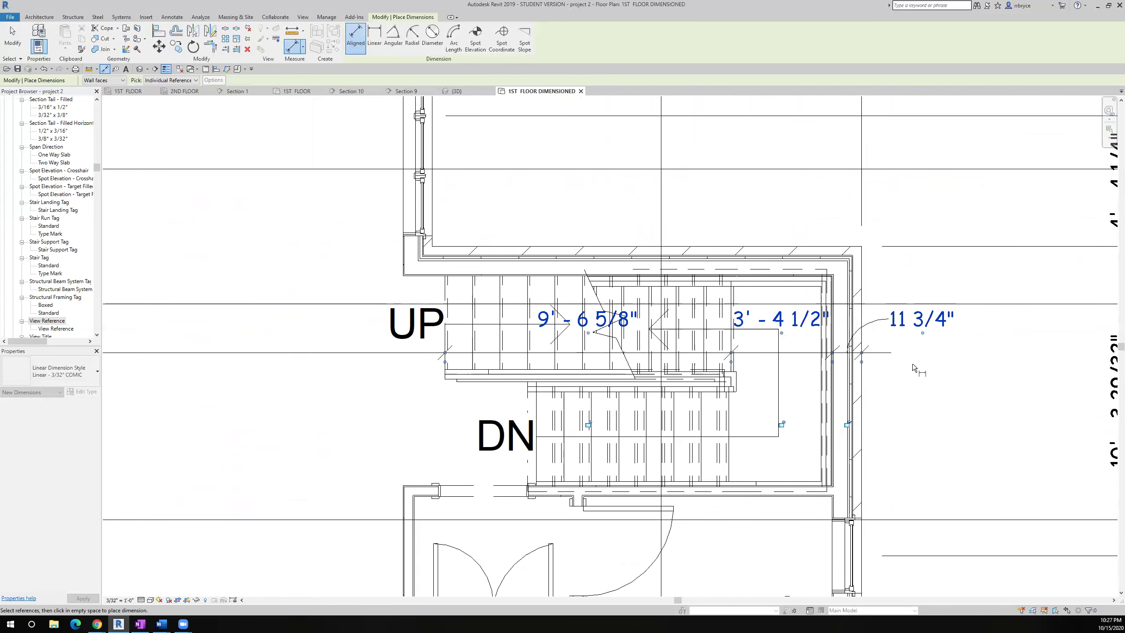
Start another aligned dimension string through the lower garage bay, referencing its exterior wall faces and the wall shared with the bathroom
scroll(912, 364, down, 5)
middle_drag(589, 418, 612, 357)
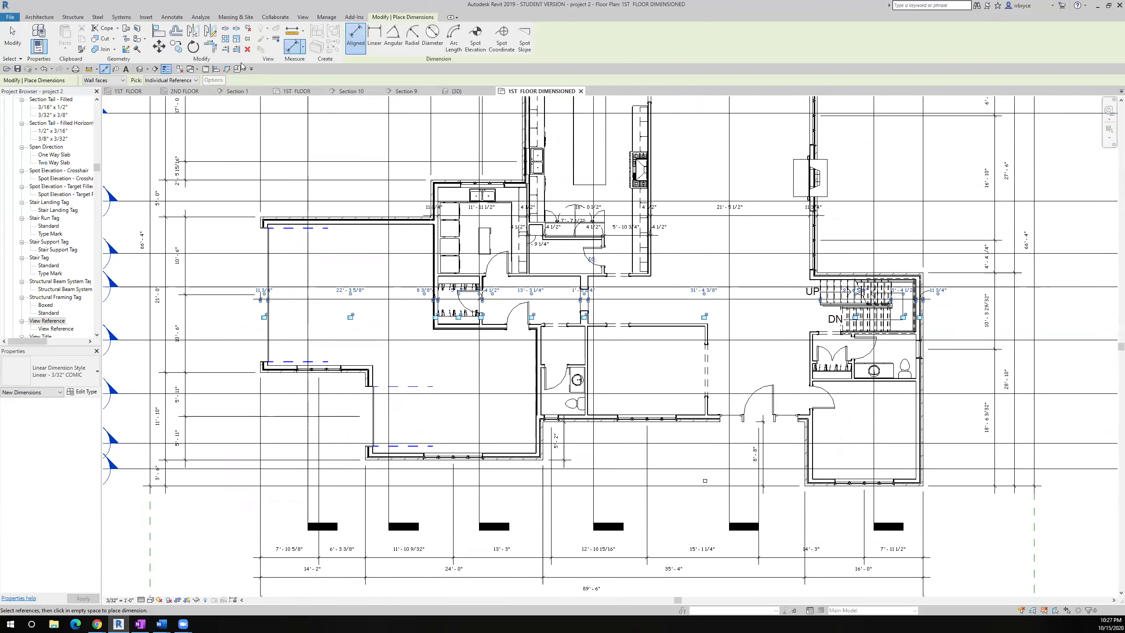
click(105, 69)
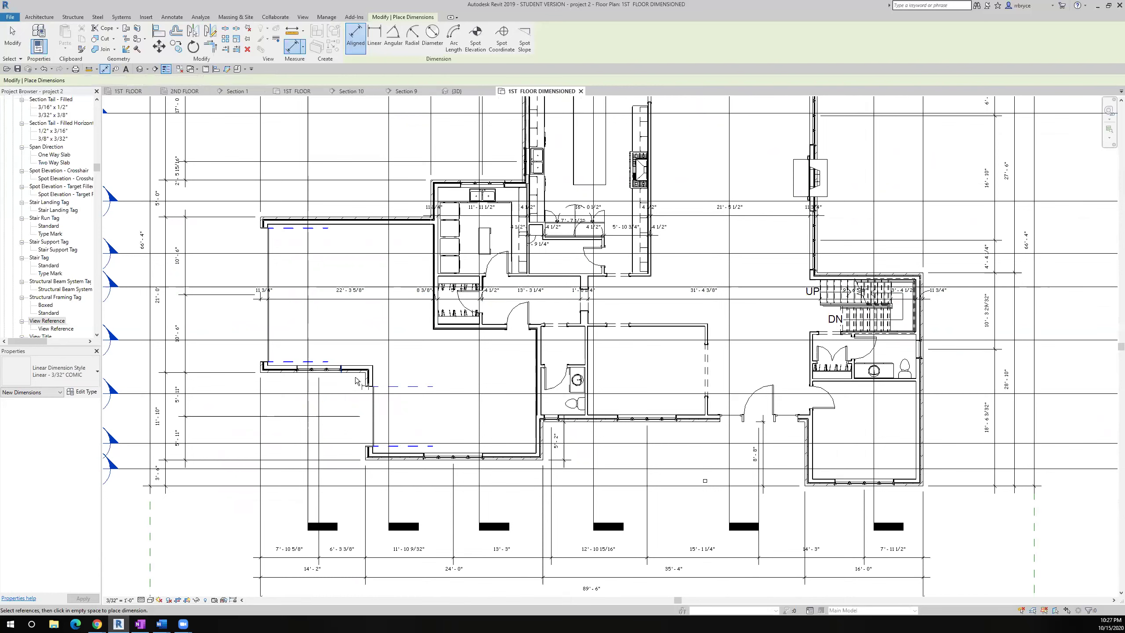
scroll(359, 381, up, 5)
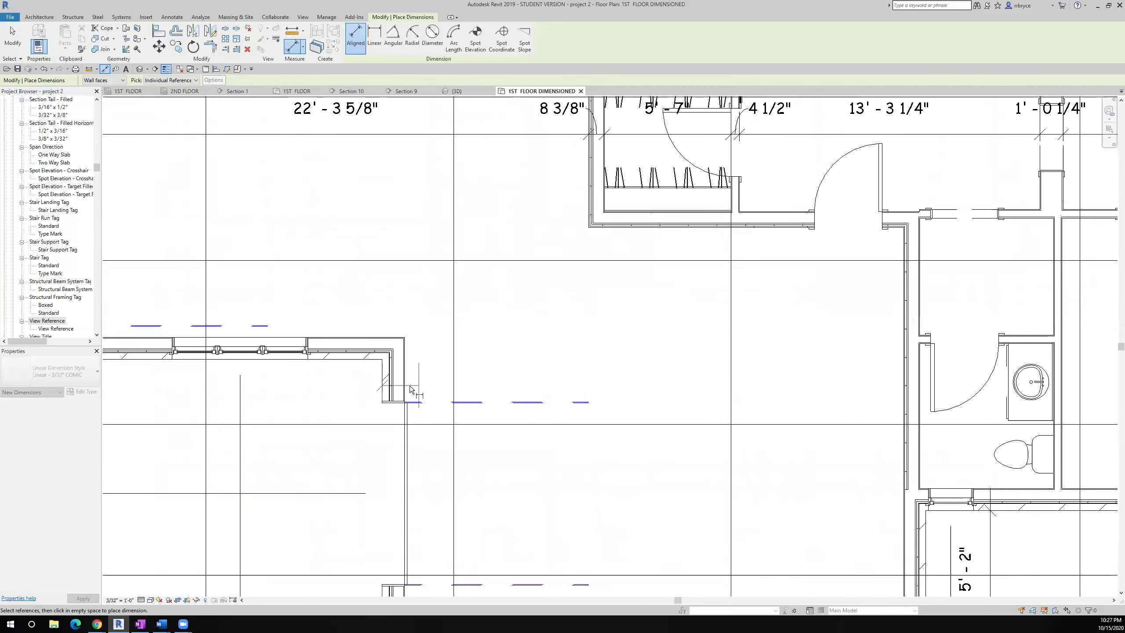
scroll(406, 386, down, 4)
scroll(597, 408, up, 6)
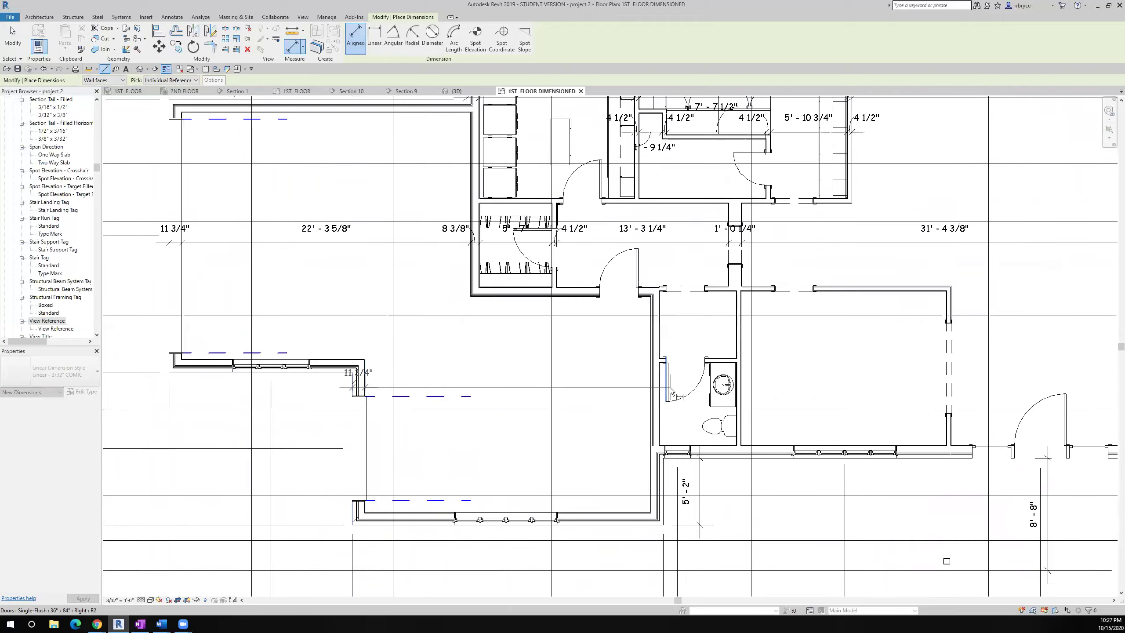
click(610, 408)
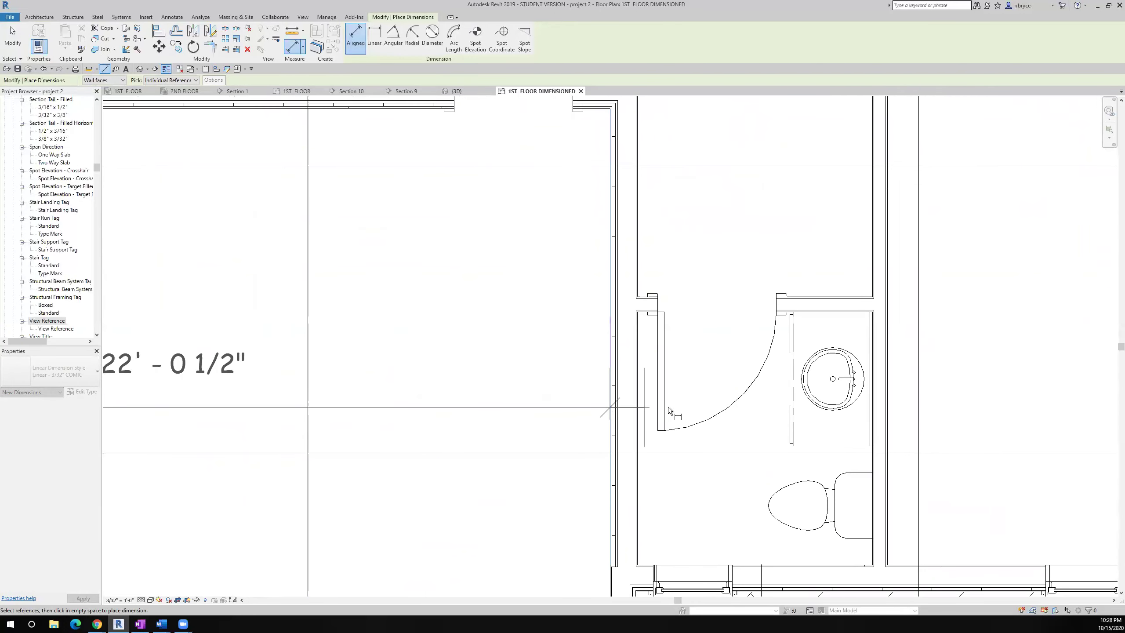
Continue the string across the shared wall and the bathroom, referencing both faces of the bathroom's far wall
click(641, 410)
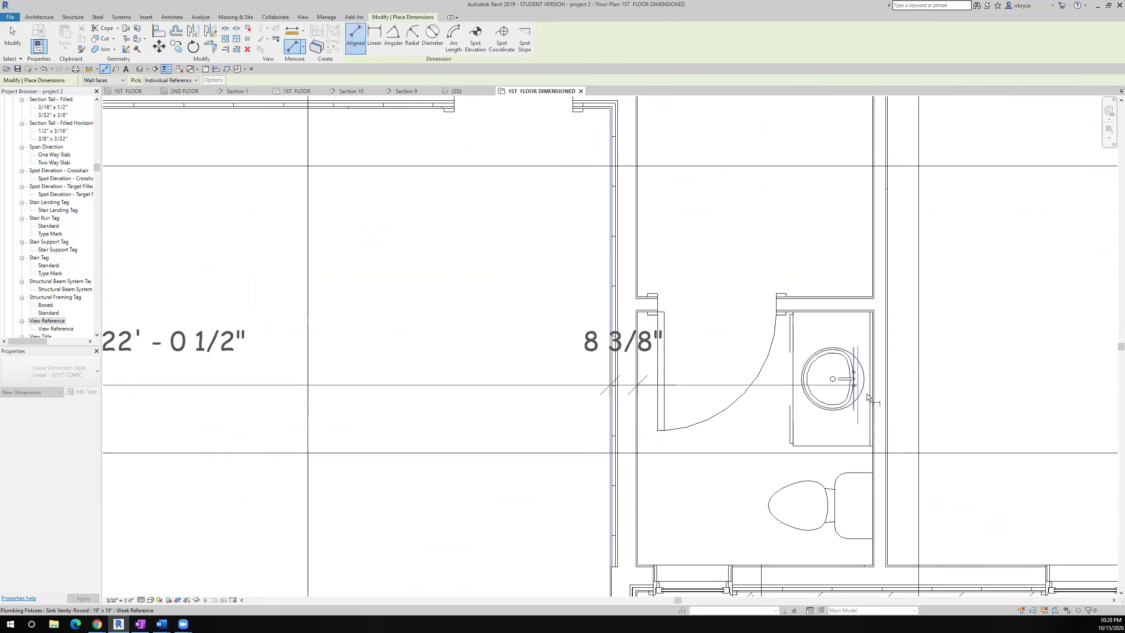
click(869, 395)
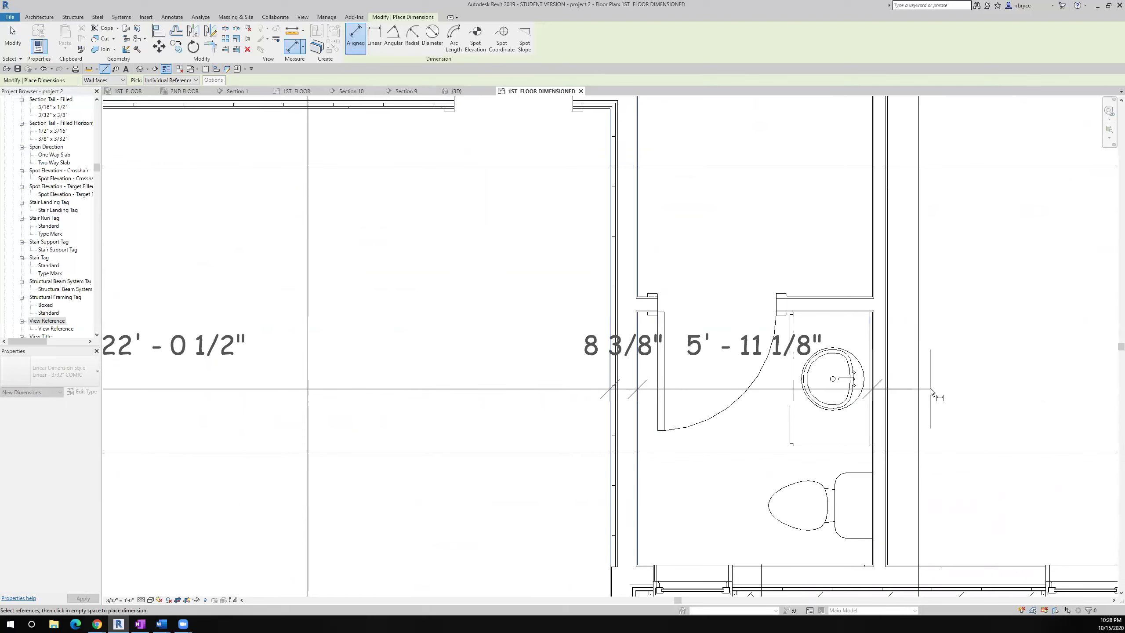
click(891, 386)
Continue the string through the room beside the bathroom and the entry, referencing the faces of both interior walls flanking the entry
scroll(930, 383, down, 5)
scroll(733, 403, up, 2)
scroll(733, 403, up, 5)
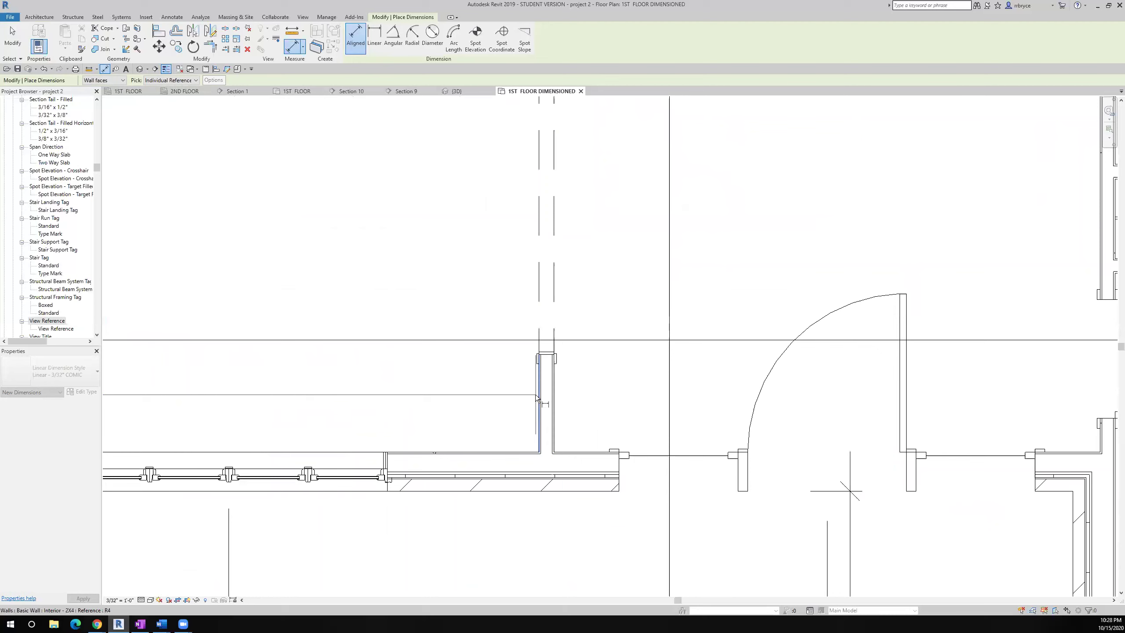
click(556, 396)
scroll(614, 415, down, 5)
scroll(733, 412, up, 3)
scroll(733, 412, up, 3)
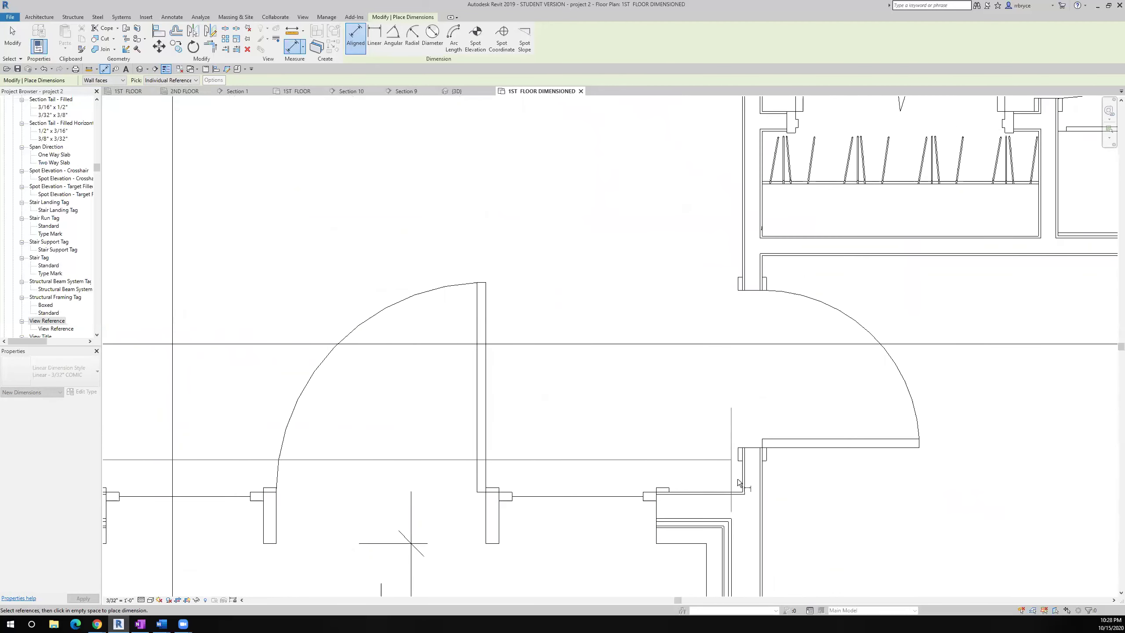
click(765, 482)
Reference both faces of the exterior wall past the room beside the entry, place the dimension string, and save the project
scroll(764, 482, down, 5)
scroll(761, 399, up, 3)
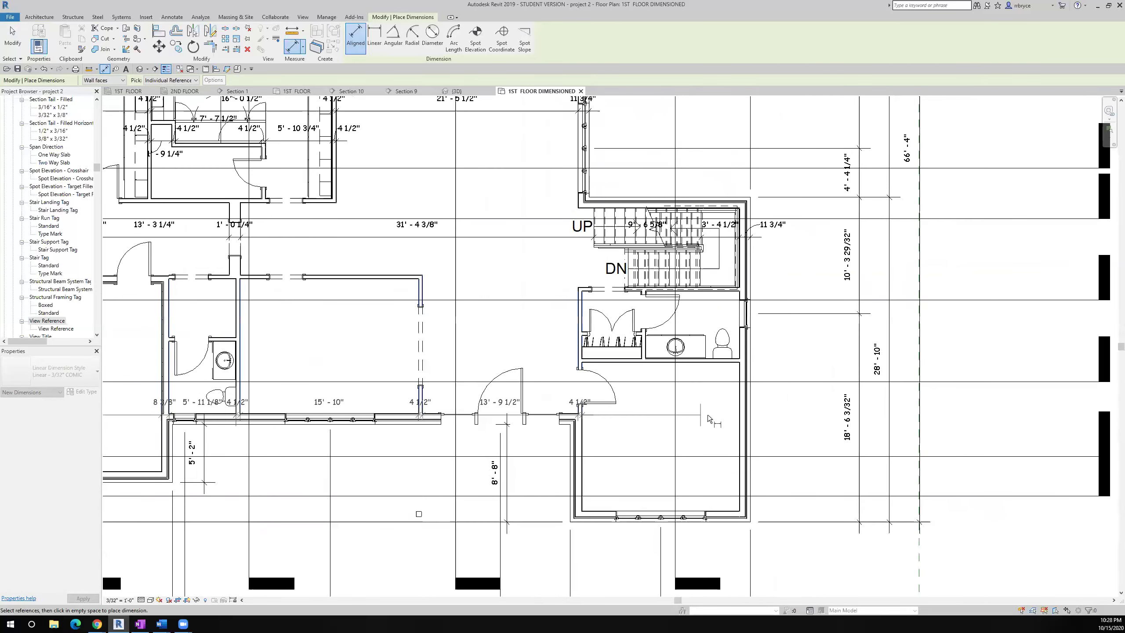
click(805, 405)
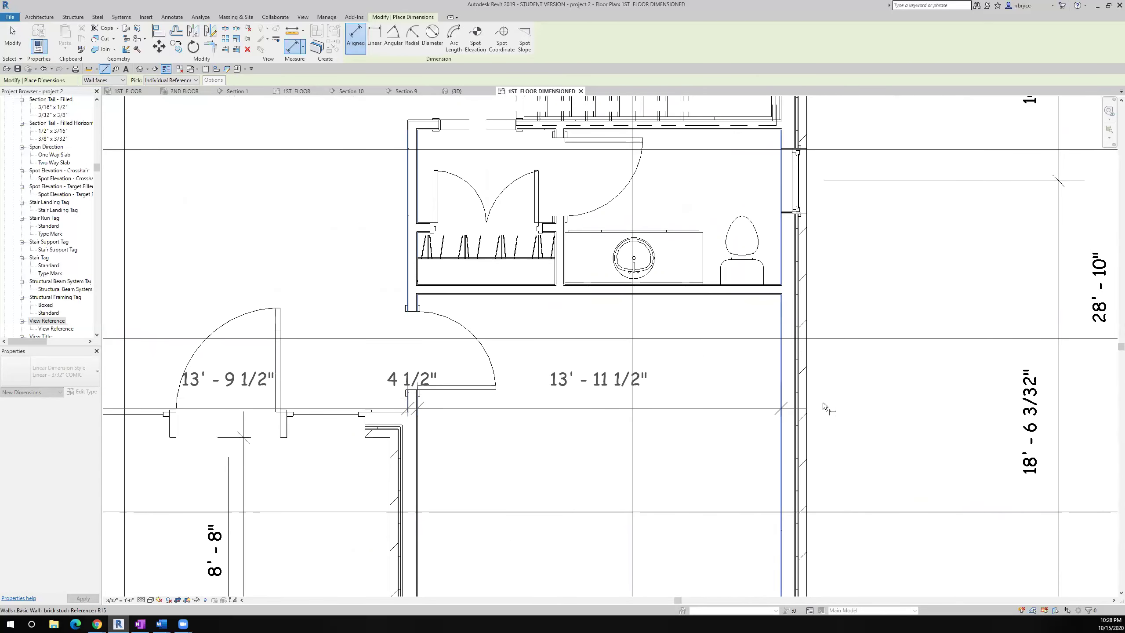
click(806, 406)
scroll(806, 406, down, 5)
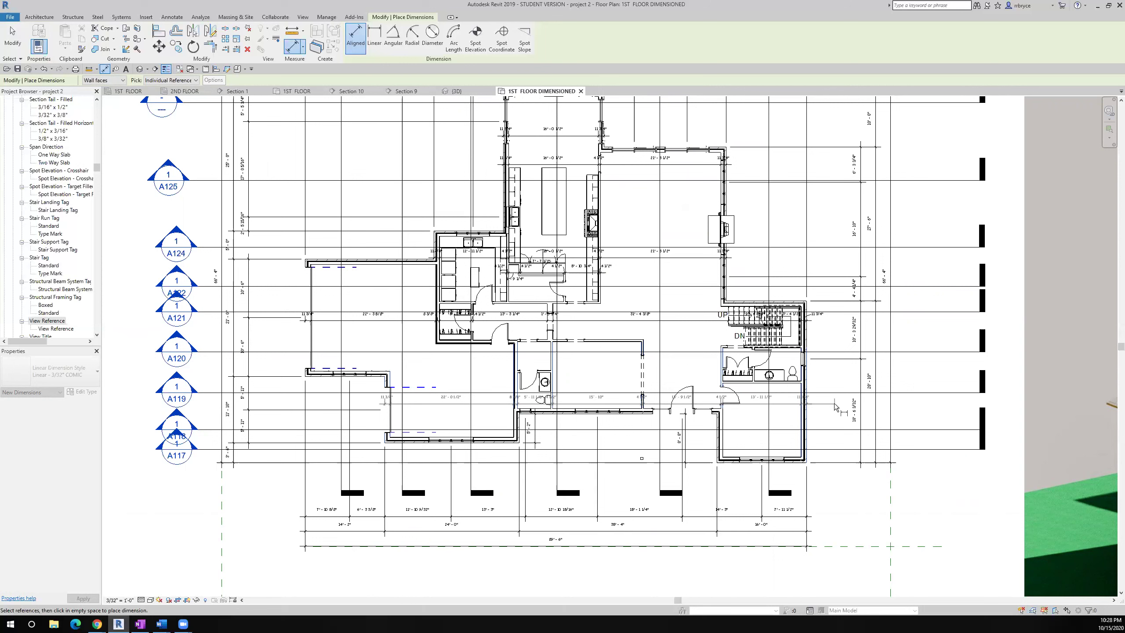
click(835, 408)
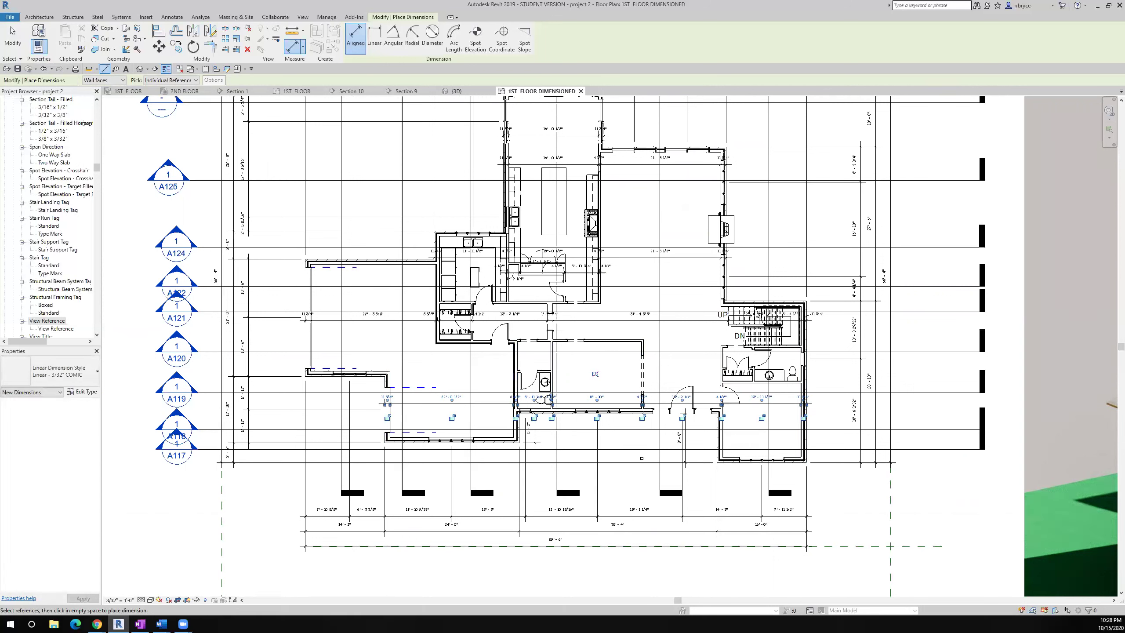
click(17, 69)
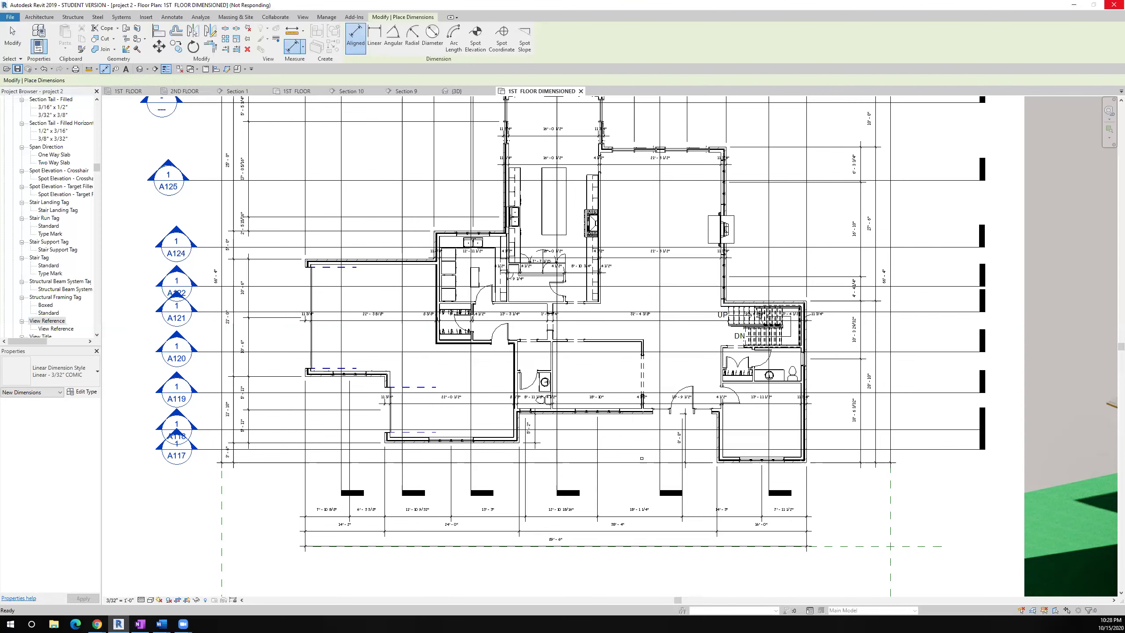
key(alt+Tab)
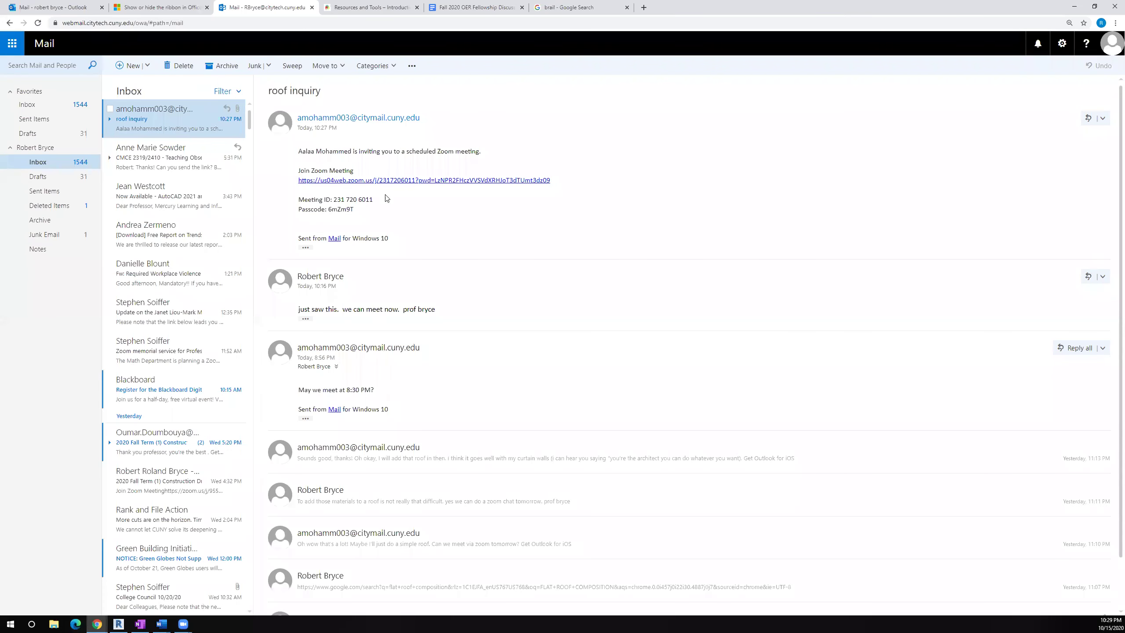
click(1076, 8)
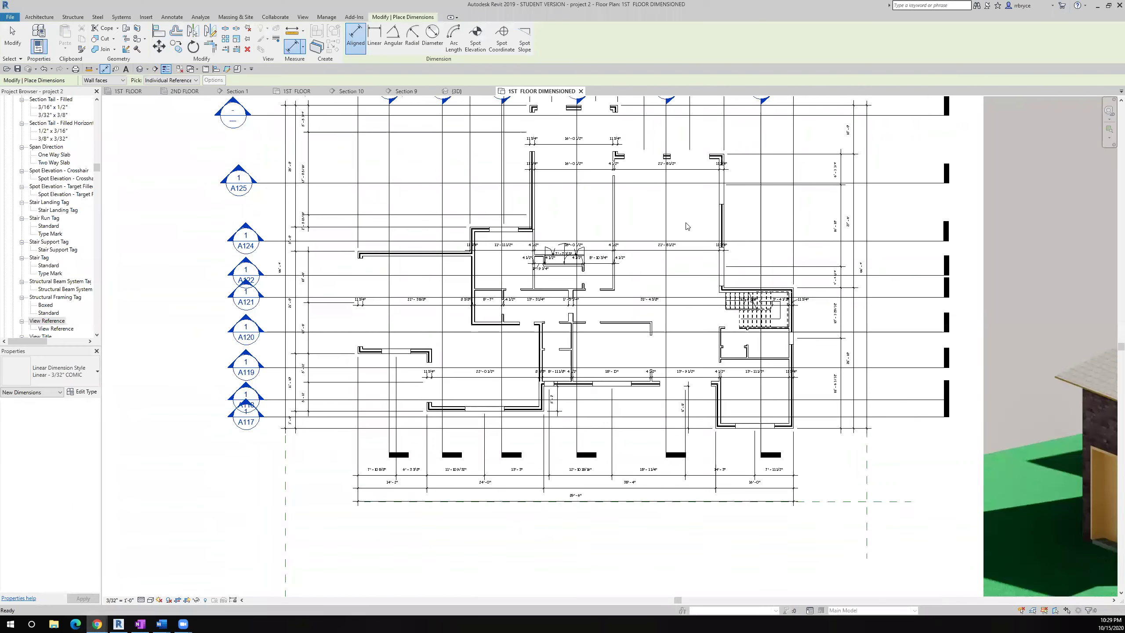
Move the 8 3/8" and 4 1/2" dimension texts outward from the bathroom walls so they clear the bathroom's width text
scroll(689, 278, up, 5)
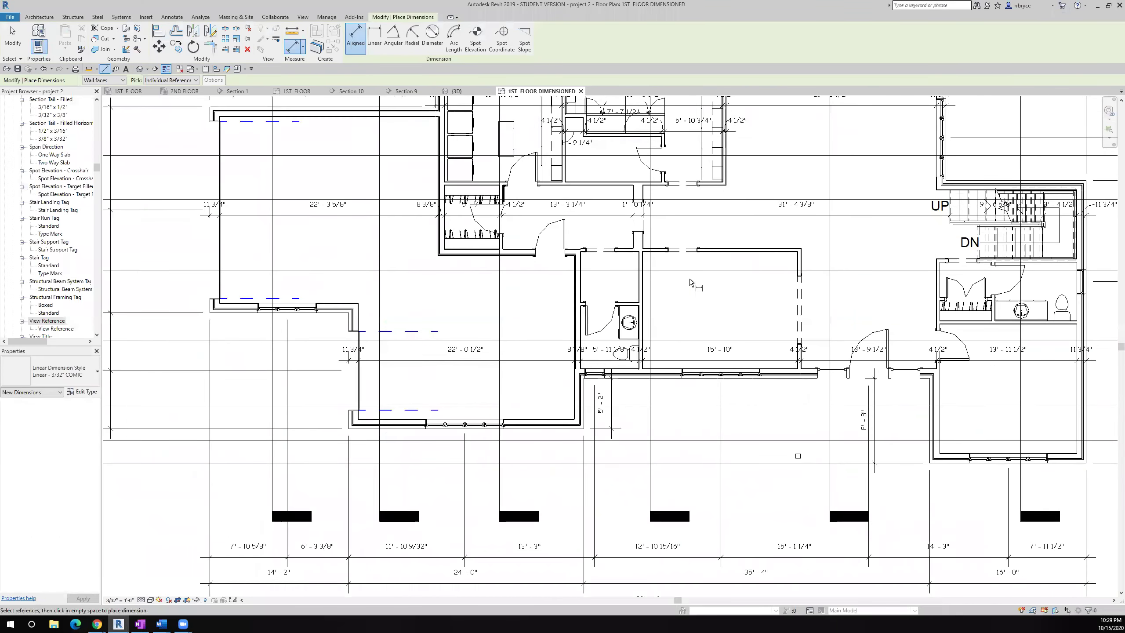
scroll(566, 269, down, 5)
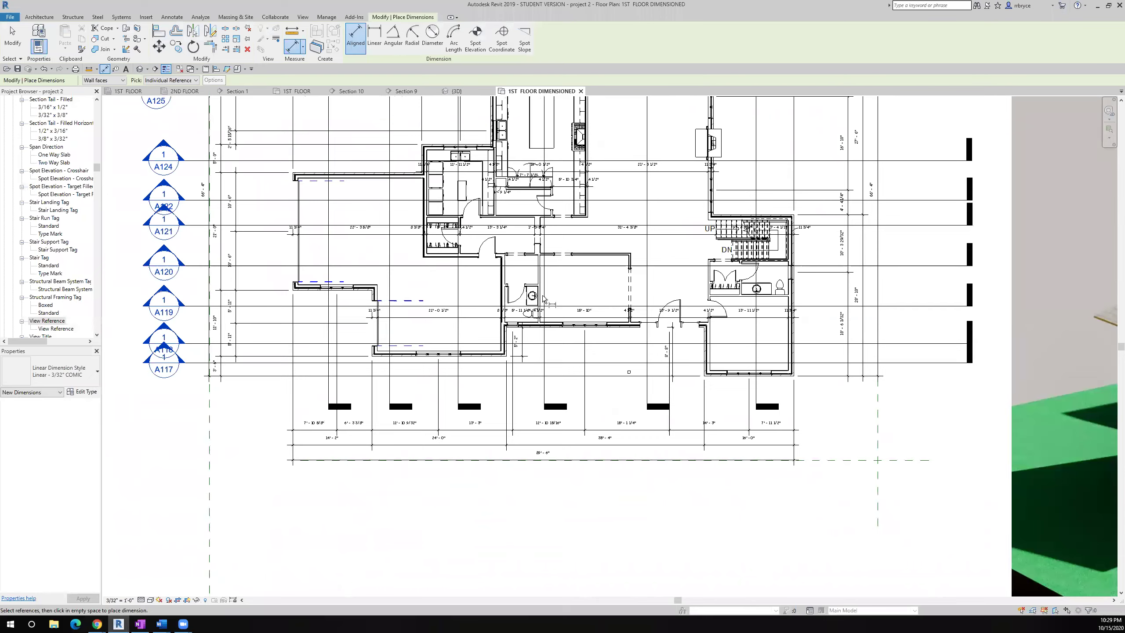
scroll(543, 298, up, 6)
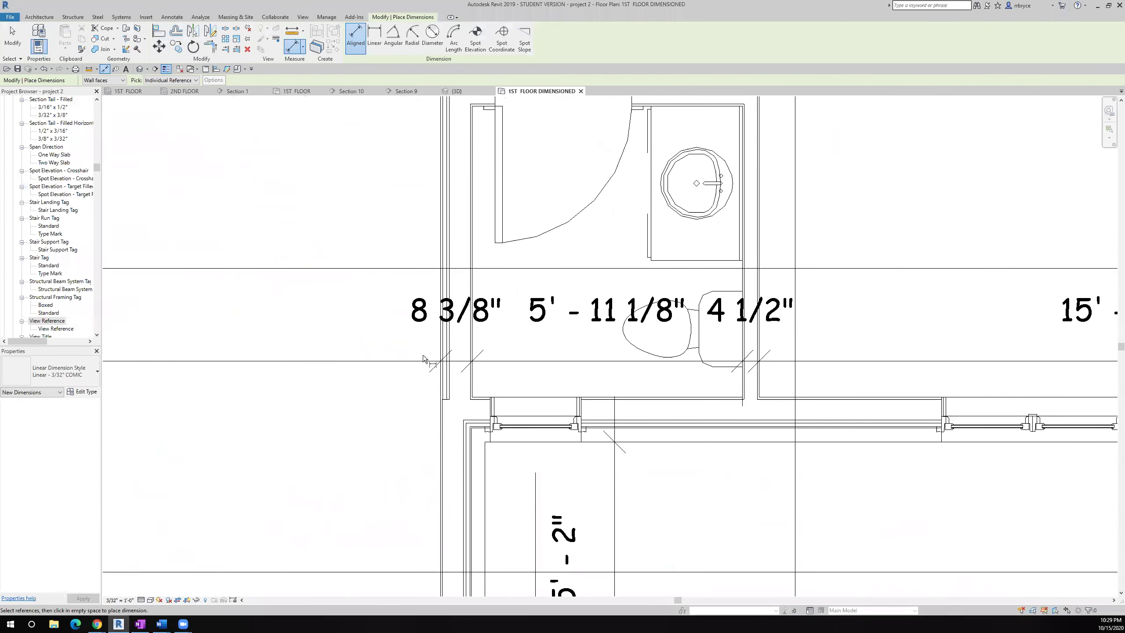
click(17, 40)
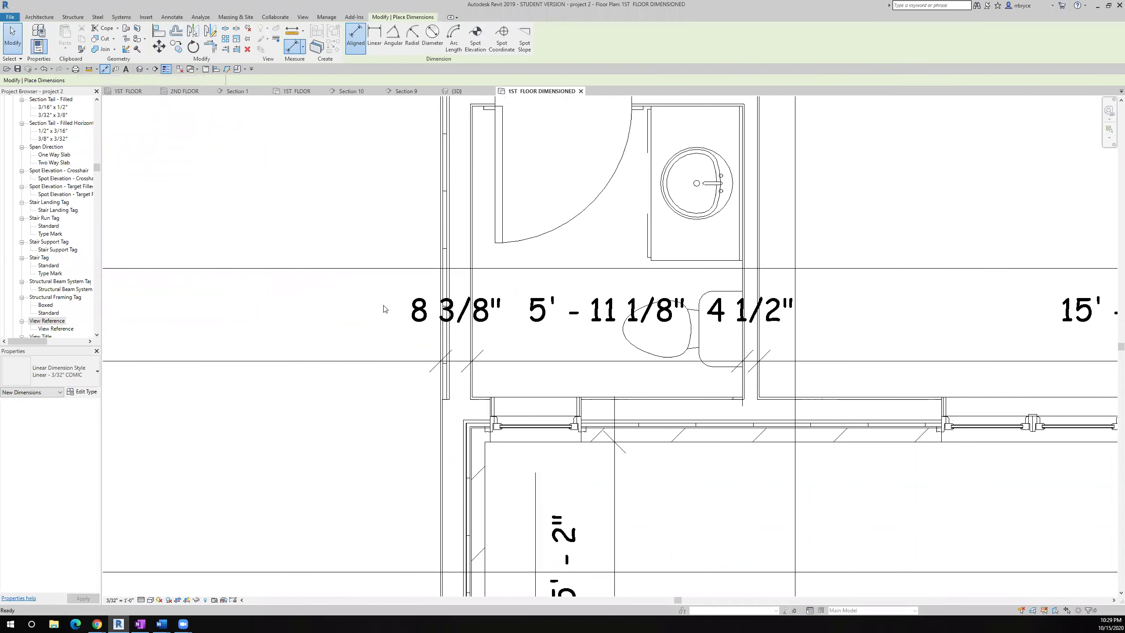
click(416, 313)
drag(461, 336, 396, 332)
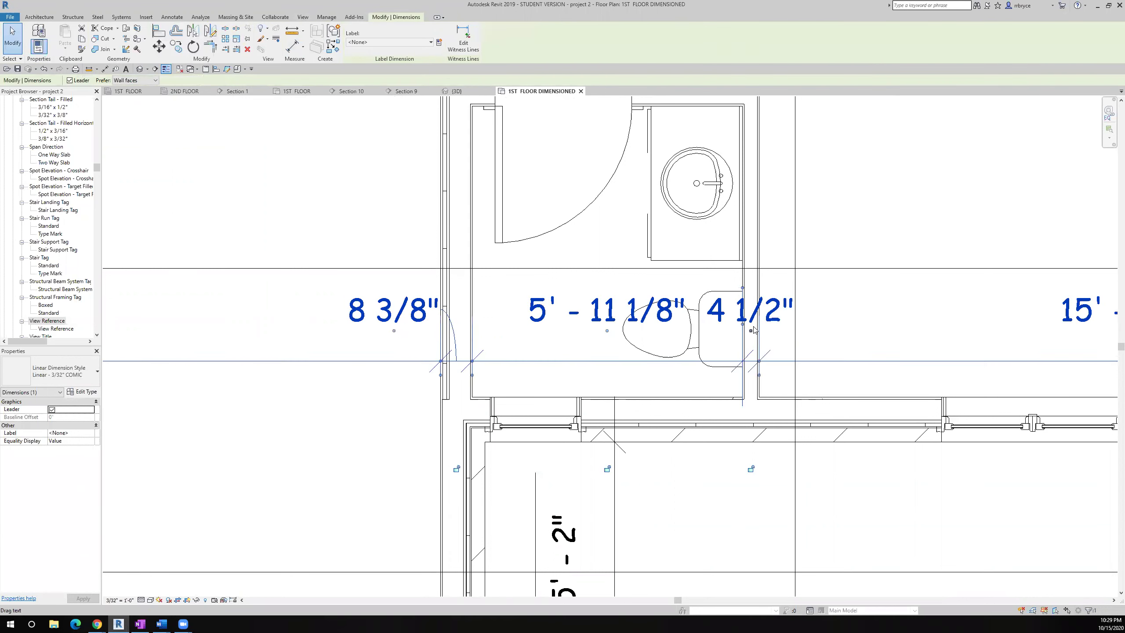
drag(762, 336, 819, 335)
Move the 4 1/2" wall texts on both sides of the entry off their walls and the 11 3/4" text outside the building
scroll(819, 335, down, 4)
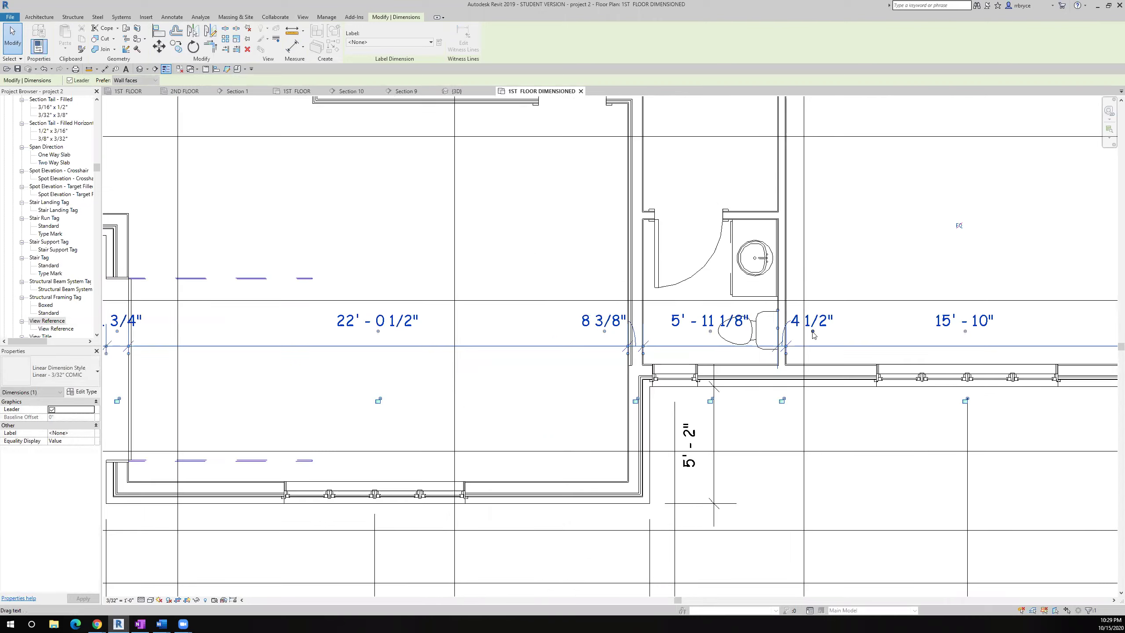
middle_drag(903, 332, 646, 284)
scroll(646, 283, up, 1)
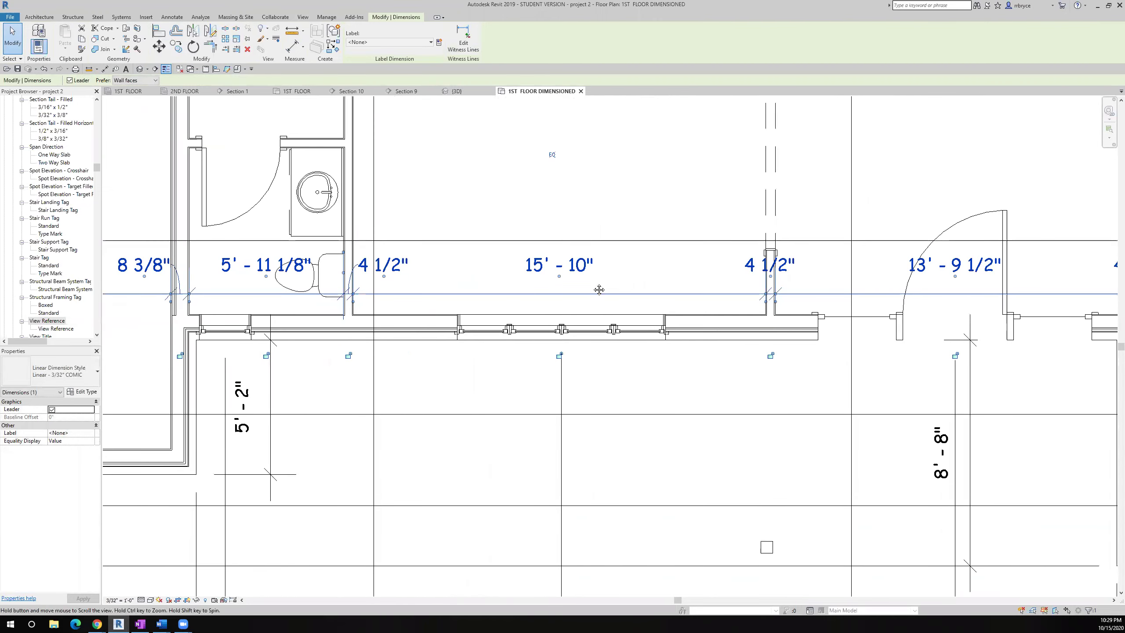
middle_drag(908, 292, 516, 316)
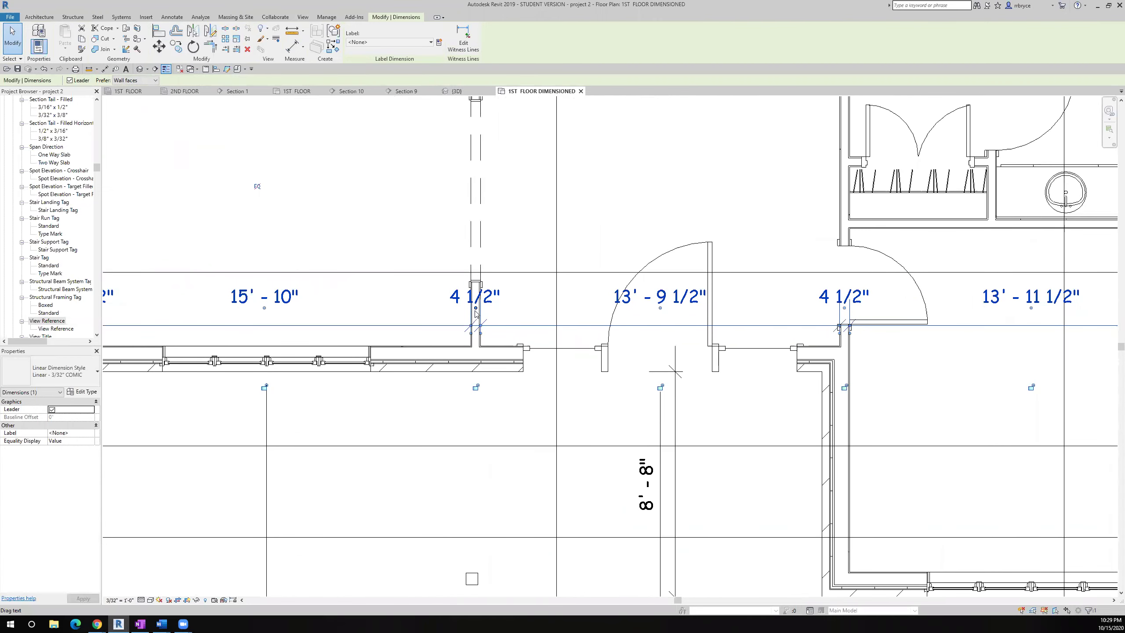
drag(470, 315, 441, 310)
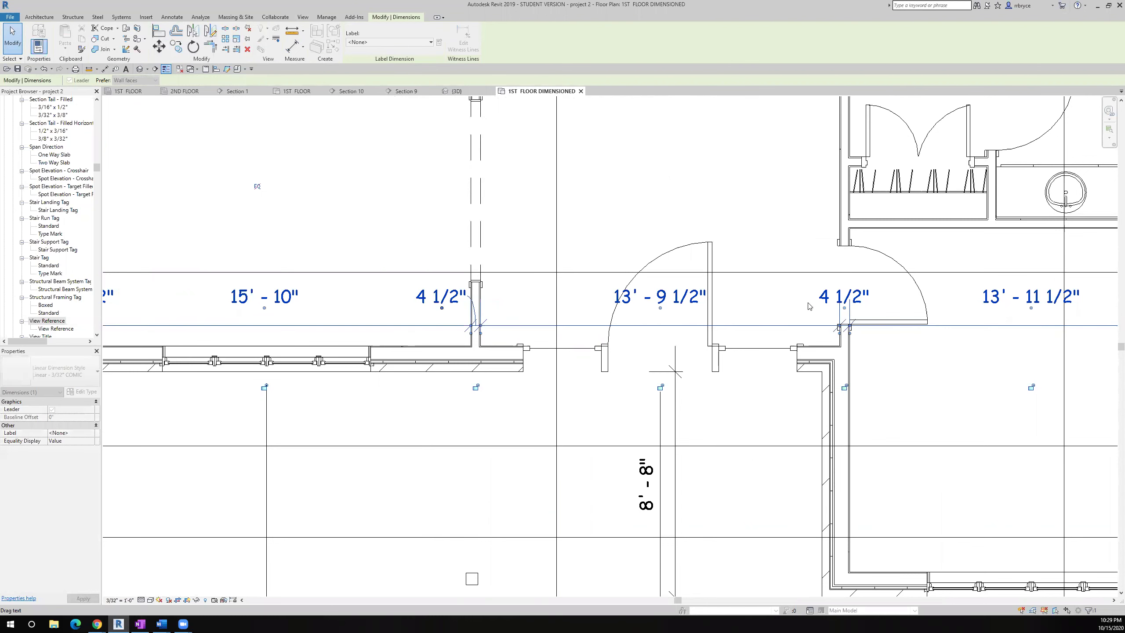
drag(845, 309, 904, 310)
middle_drag(1068, 287, 644, 245)
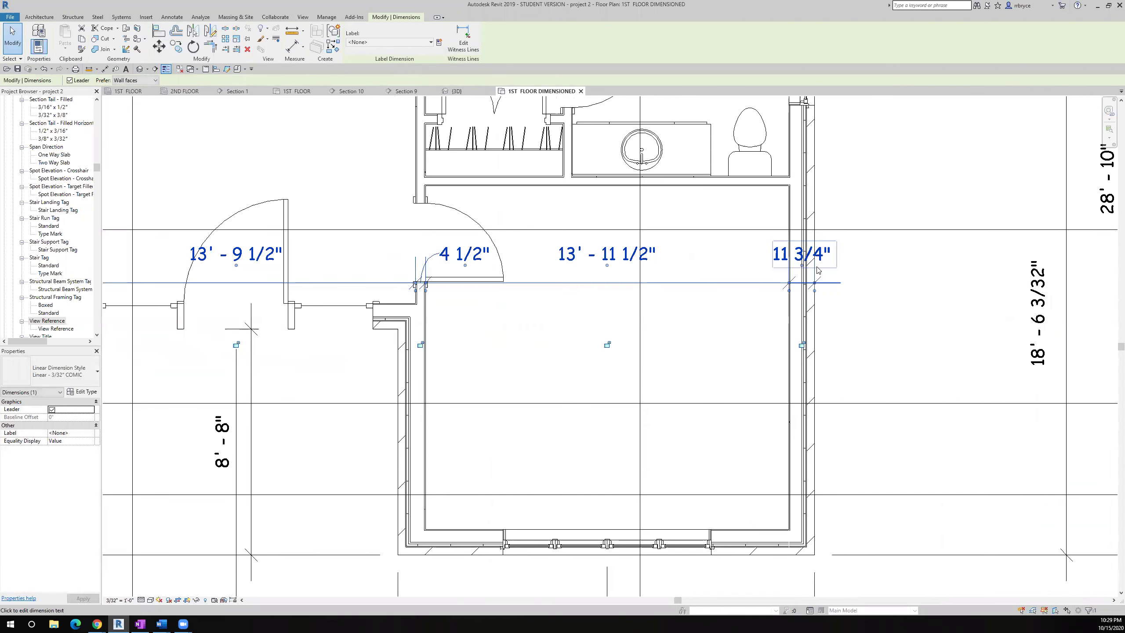
drag(806, 268, 846, 271)
In the string below the fireplace, move the exterior wall's 11 3/4" text outside and the 4 1/2" text off the kitchen's range wall
scroll(841, 274, down, 4)
middle_drag(715, 282, 948, 281)
scroll(381, 266, down, 4)
scroll(403, 205, up, 5)
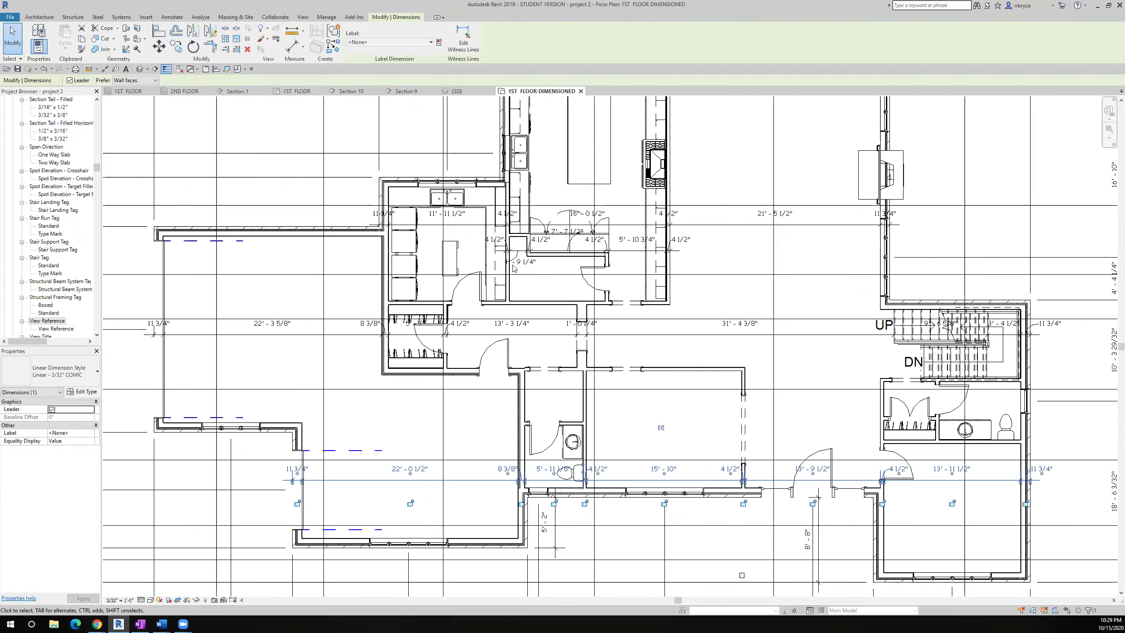
scroll(814, 177, up, 3)
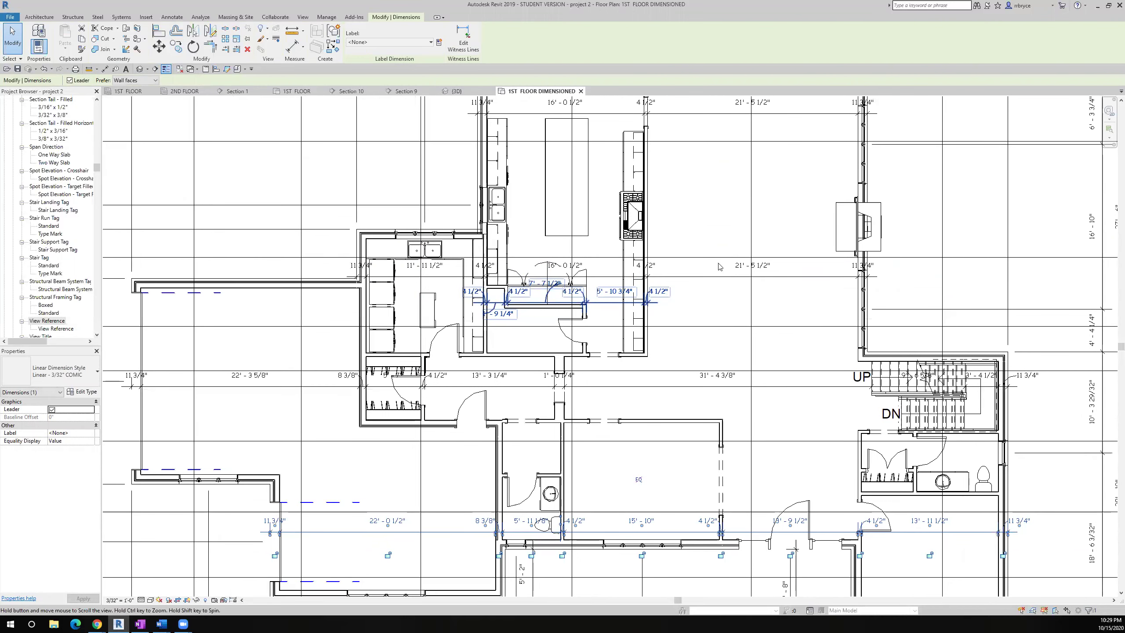
click(801, 292)
drag(834, 281, 877, 278)
drag(395, 279, 428, 286)
In the same string, move the 4 1/2" text off the laundry-kitchen wall and the laundry's 11 3/4" exterior wall text outside
scroll(342, 278, down, 3)
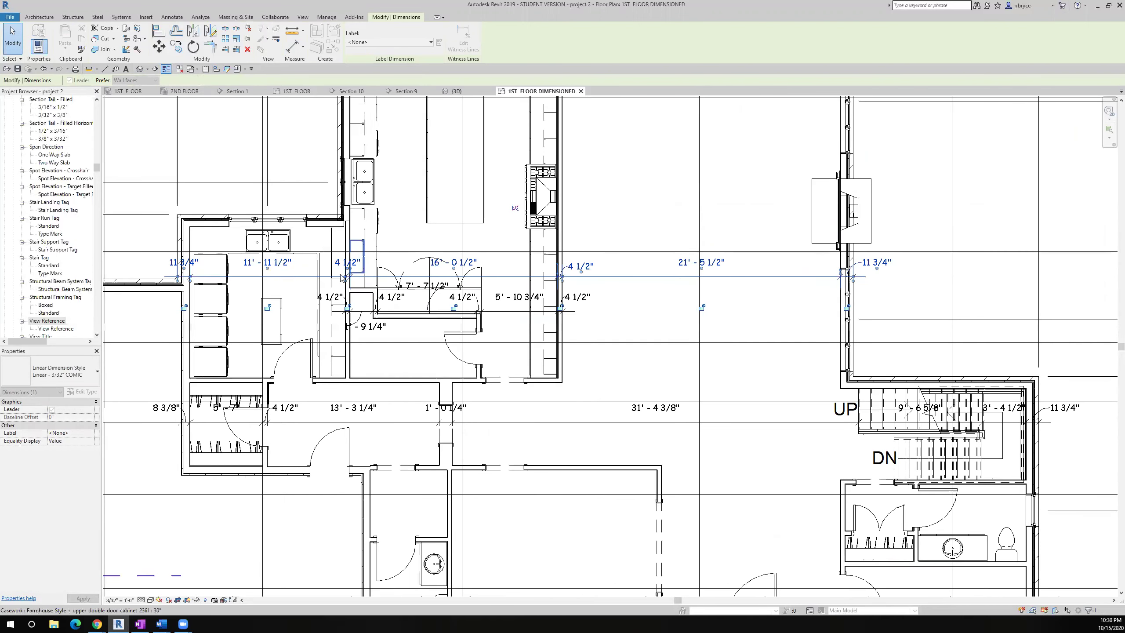
scroll(342, 278, up, 2)
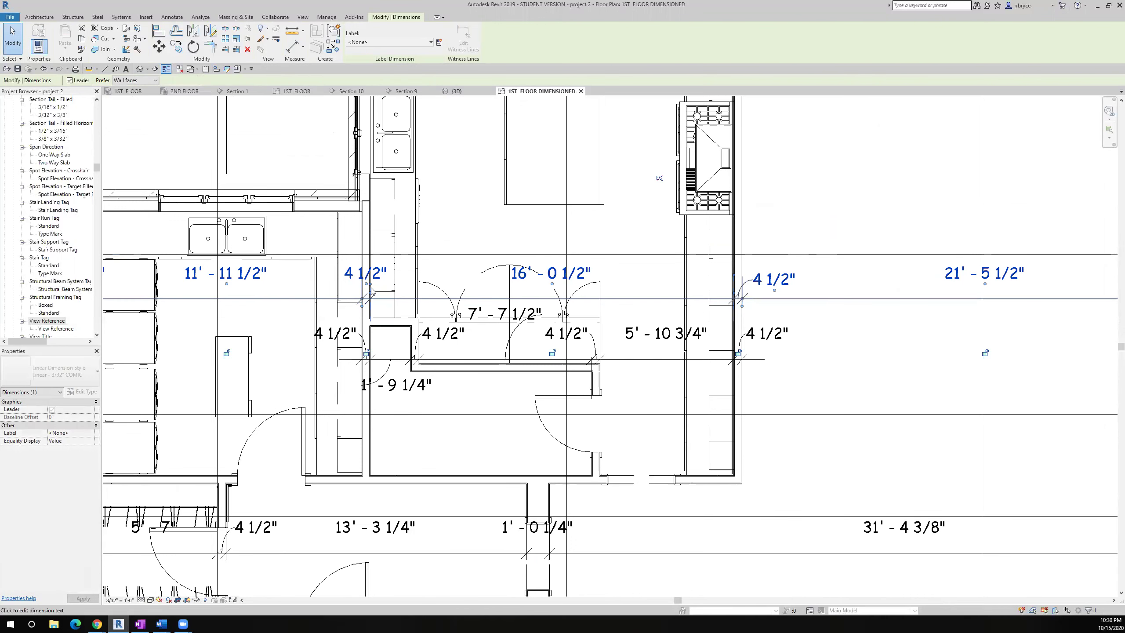
drag(372, 292, 323, 300)
scroll(322, 301, down, 3)
scroll(431, 294, up, 1)
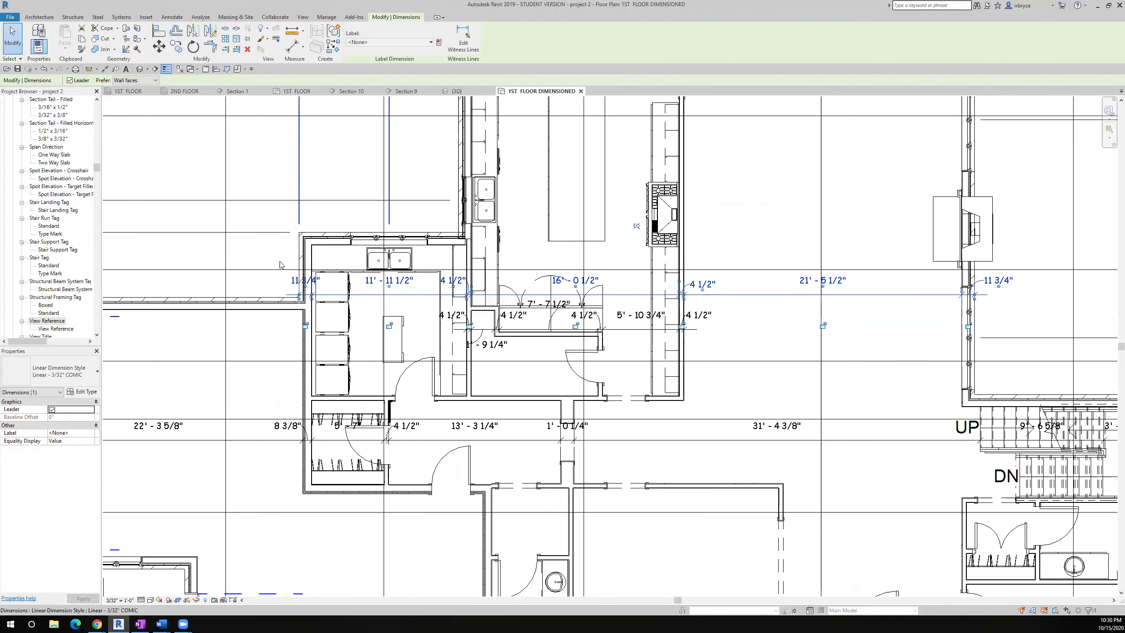
scroll(306, 279, up, 4)
drag(297, 367, 268, 376)
scroll(268, 375, down, 3)
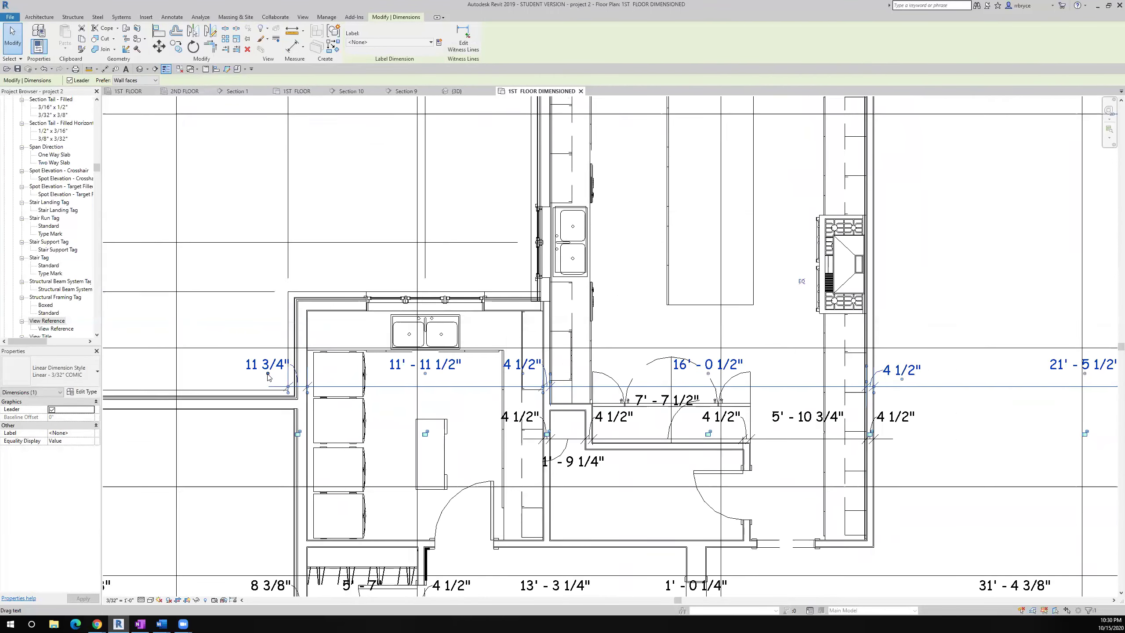
In the string above the kitchen island, move both 11 3/4" texts outside the exterior walls and the 4 1/2" text off the interior wall
scroll(268, 376, down, 2)
scroll(363, 302, down, 2)
scroll(424, 269, up, 6)
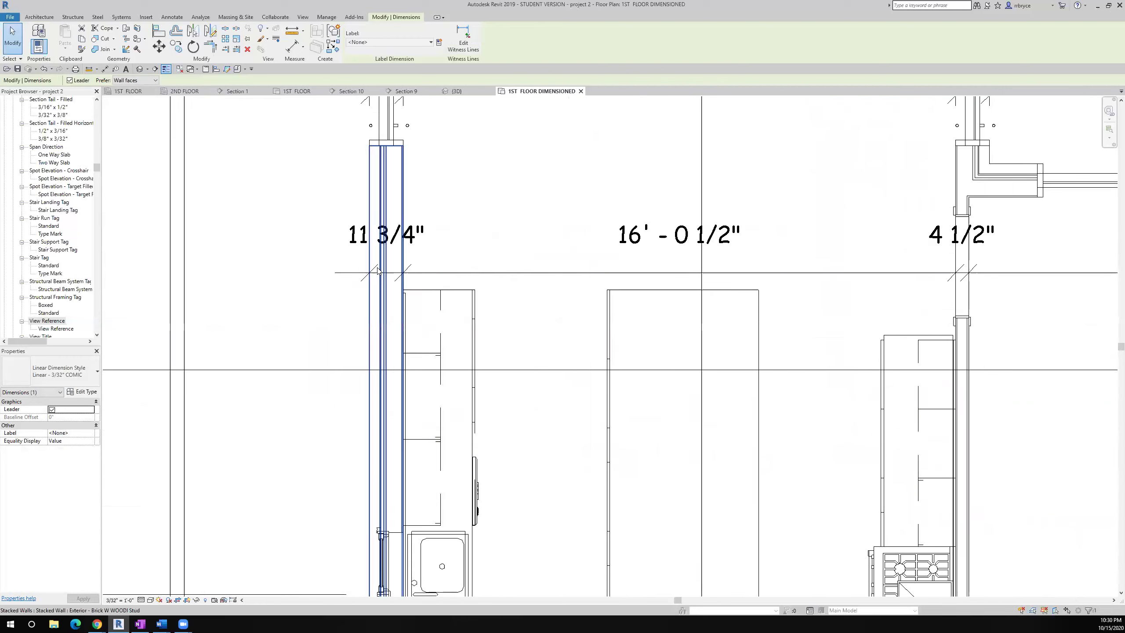
drag(390, 255, 328, 256)
middle_drag(540, 182, 233, 170)
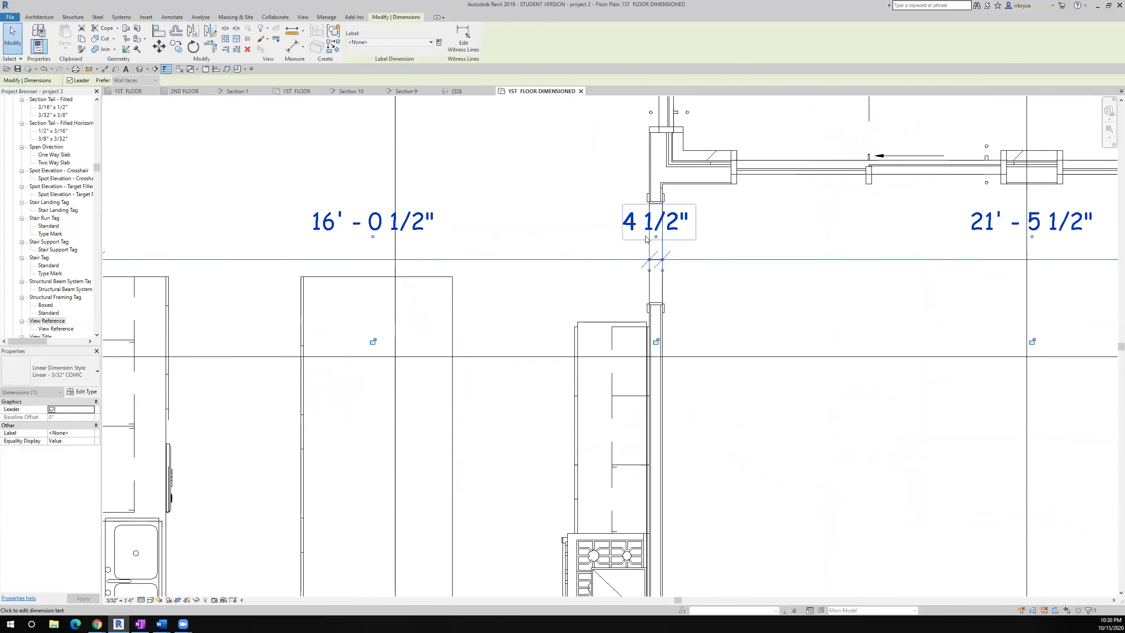
drag(657, 240, 703, 240)
scroll(704, 240, down, 3)
scroll(753, 275, up, 2)
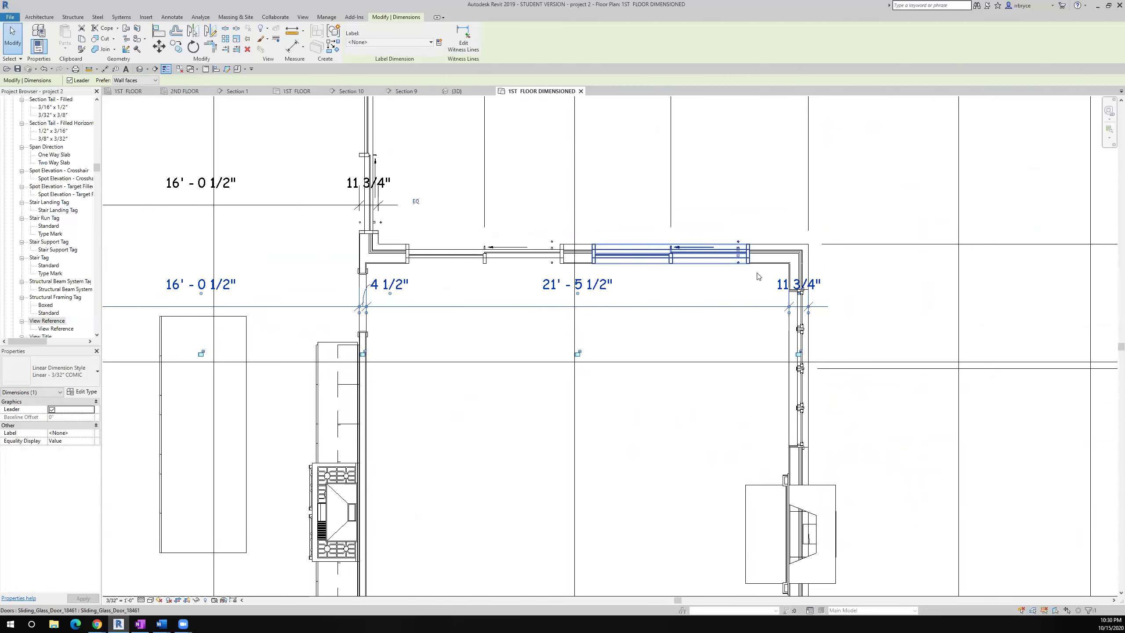
drag(799, 285, 847, 304)
Move both 11 3/4" texts of the uppermost interior string outside the exterior walls beside the sliding doors
scroll(847, 303, down, 4)
scroll(640, 347, up, 3)
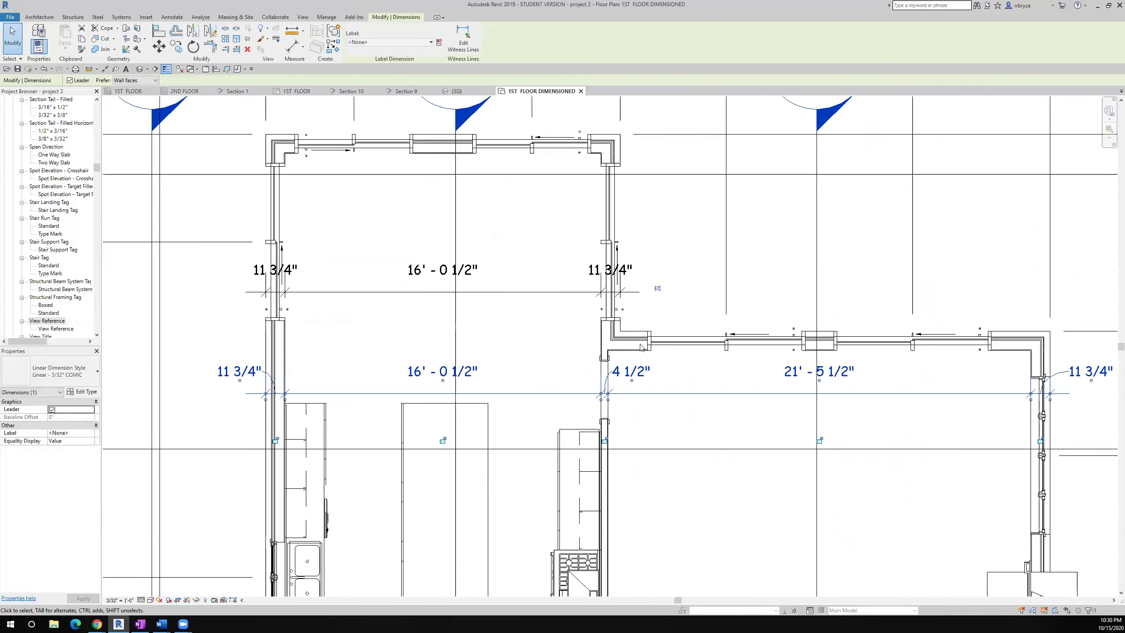
click(608, 285)
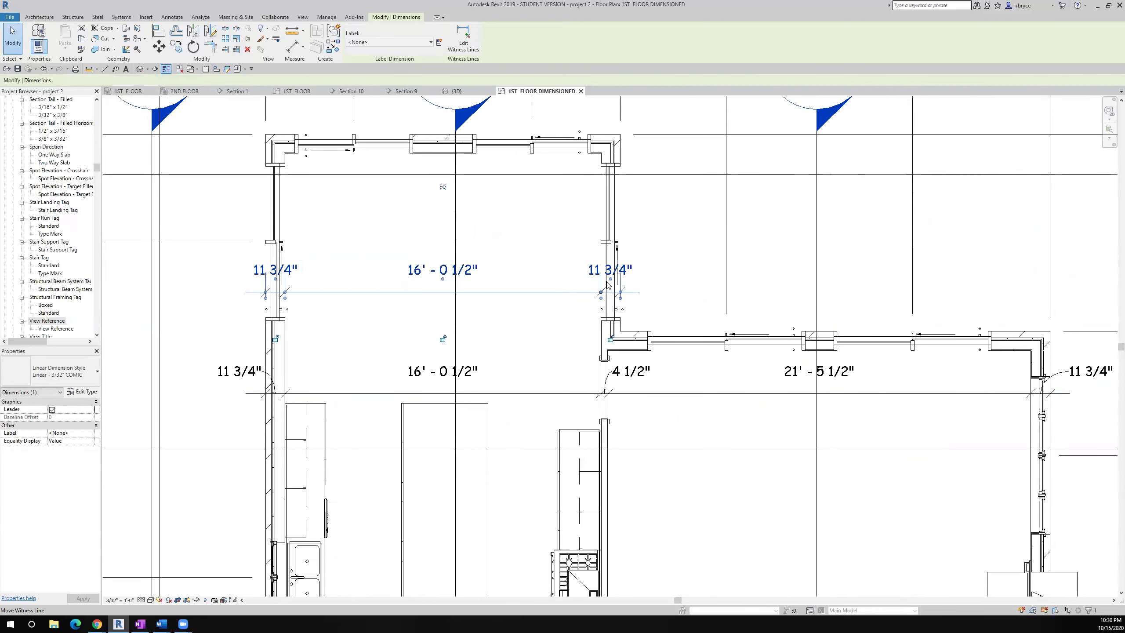
drag(613, 281, 645, 285)
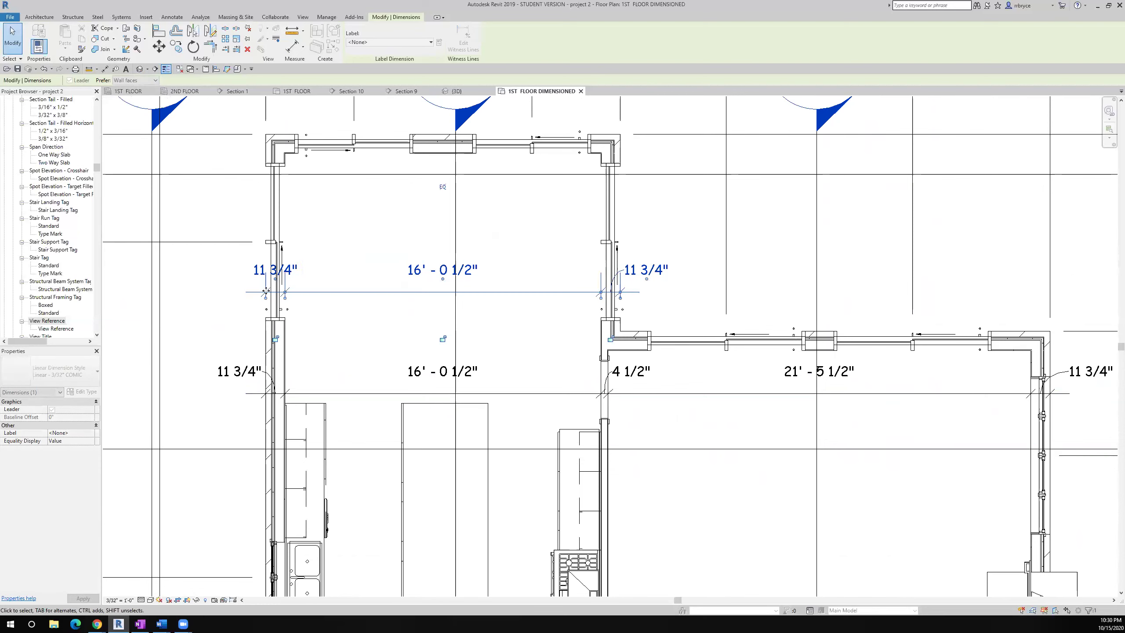
drag(275, 278, 231, 286)
scroll(423, 144, down, 6)
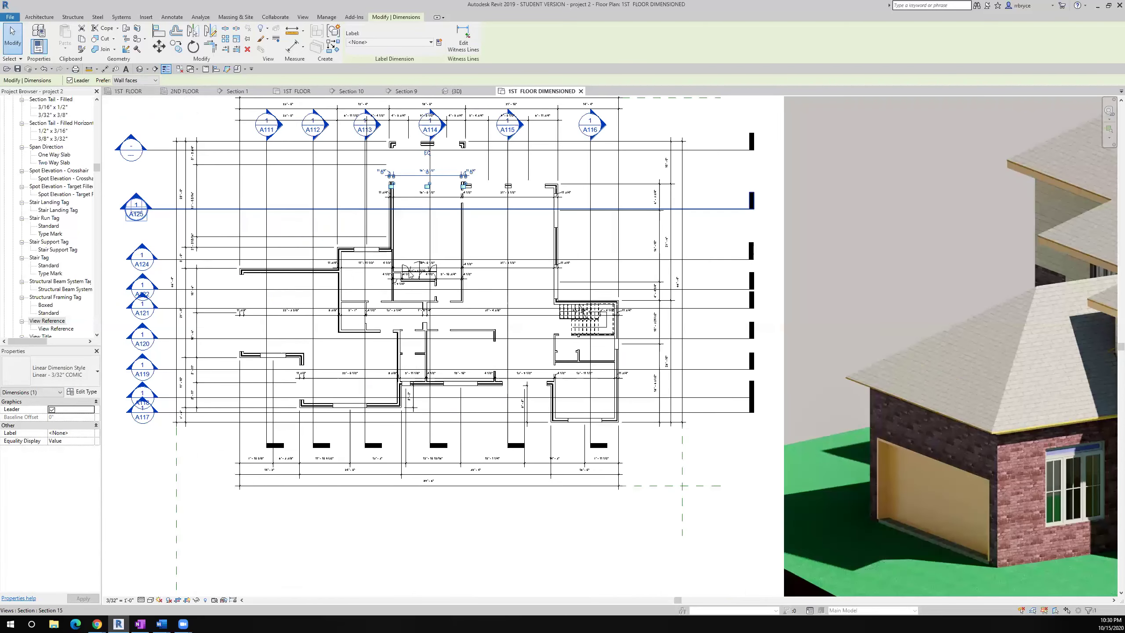